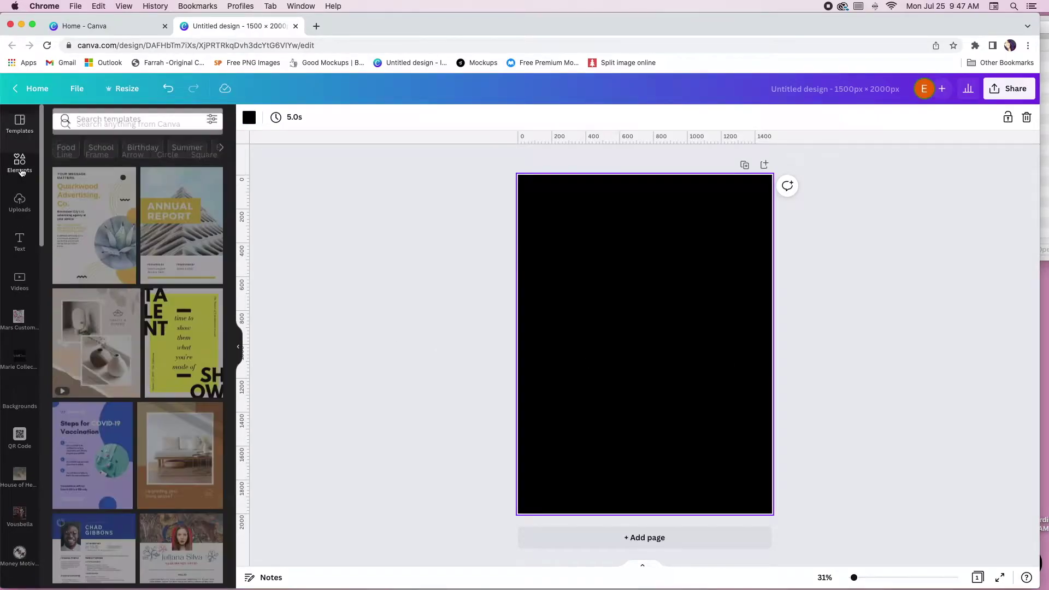
Stretch a square over the page, fill it black, and give it a white border of weight 12
drag(612, 367, 732, 231)
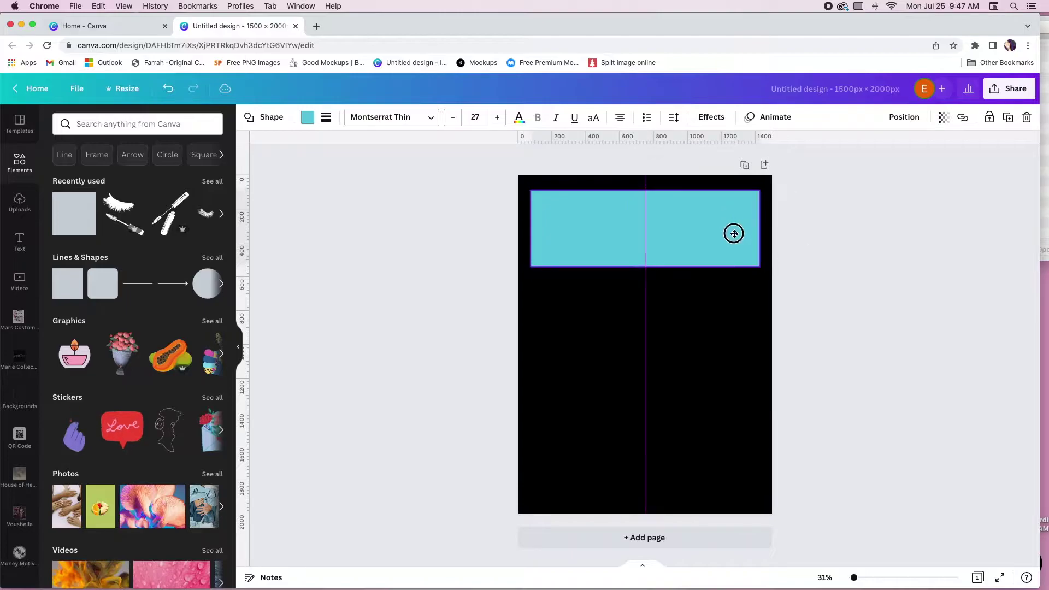
drag(645, 274, 644, 487)
click(308, 117)
click(122, 174)
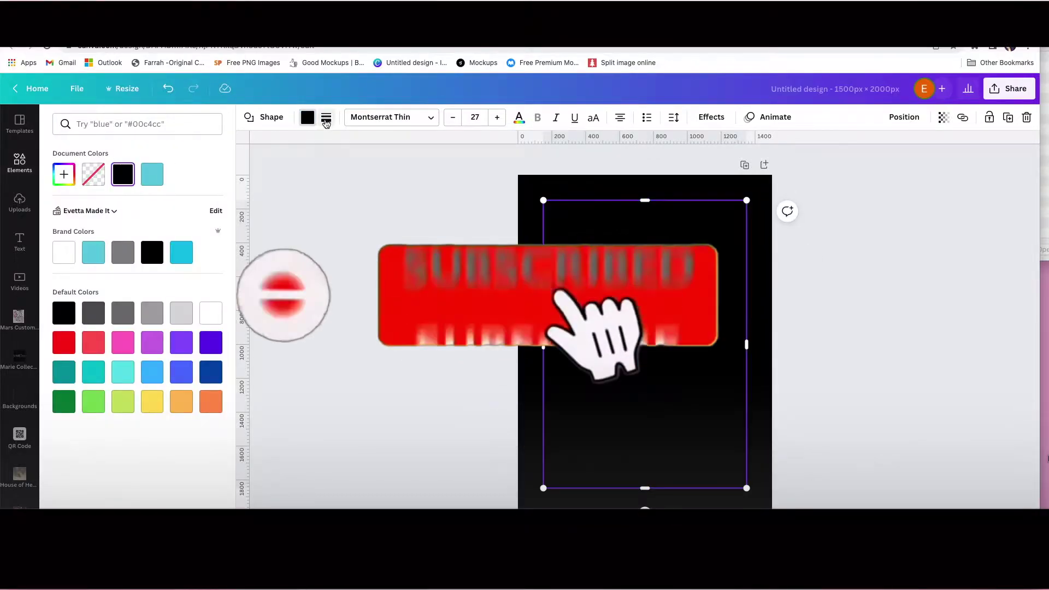
click(64, 252)
click(345, 117)
drag(415, 173, 424, 175)
click(887, 280)
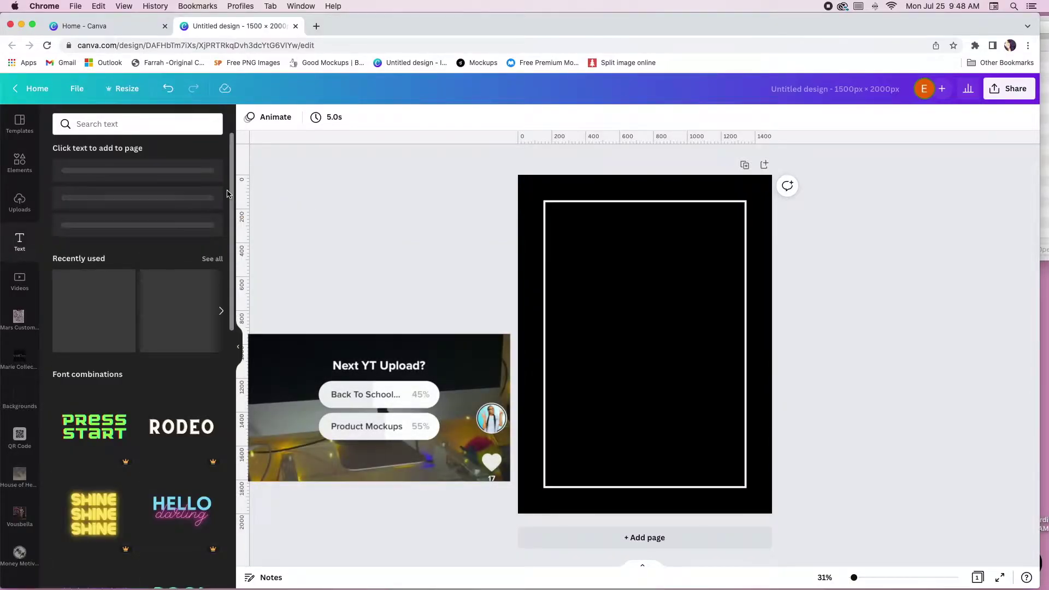
Add the Lash text, enlarge it, and set its font to Bugaki
key(ctrl+v)
drag(749, 228, 746, 238)
click(137, 124)
text(thic)
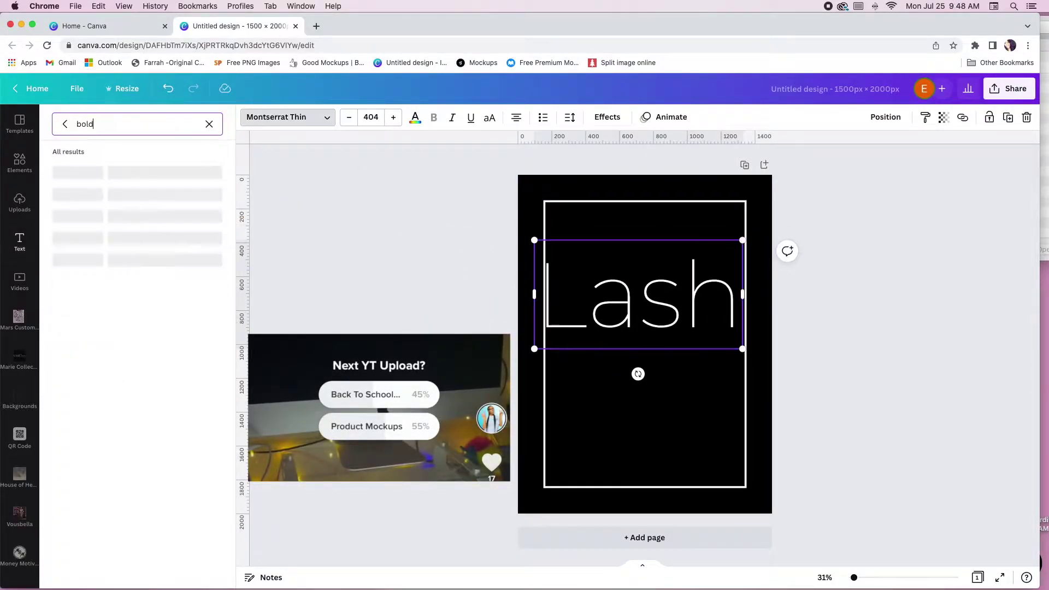
click(124, 171)
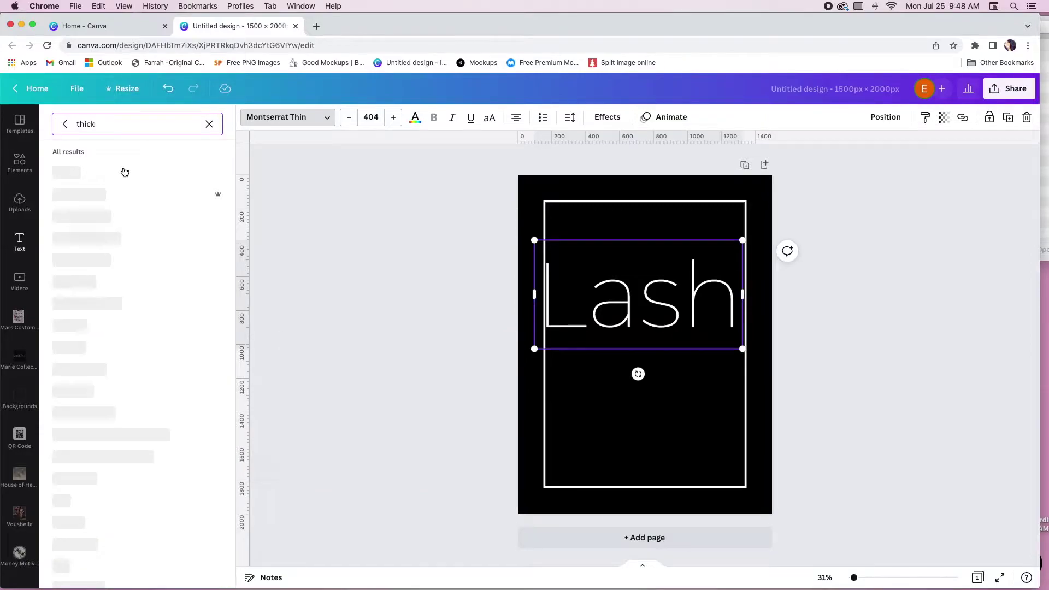
click(127, 210)
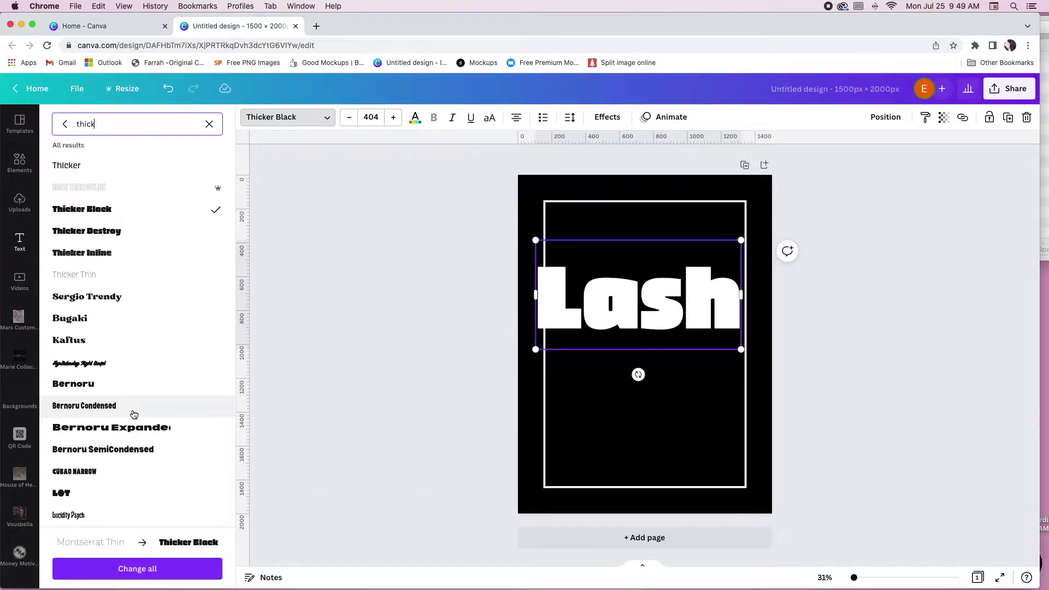
click(70, 318)
scroll(170, 345, down, 1)
Make LASH uppercase, resize and centre it, and duplicate it as BATH
key(super+shift+k)
drag(461, 350, 581, 349)
drag(731, 350, 747, 319)
key(super+d)
key(Return)
text(BATH)
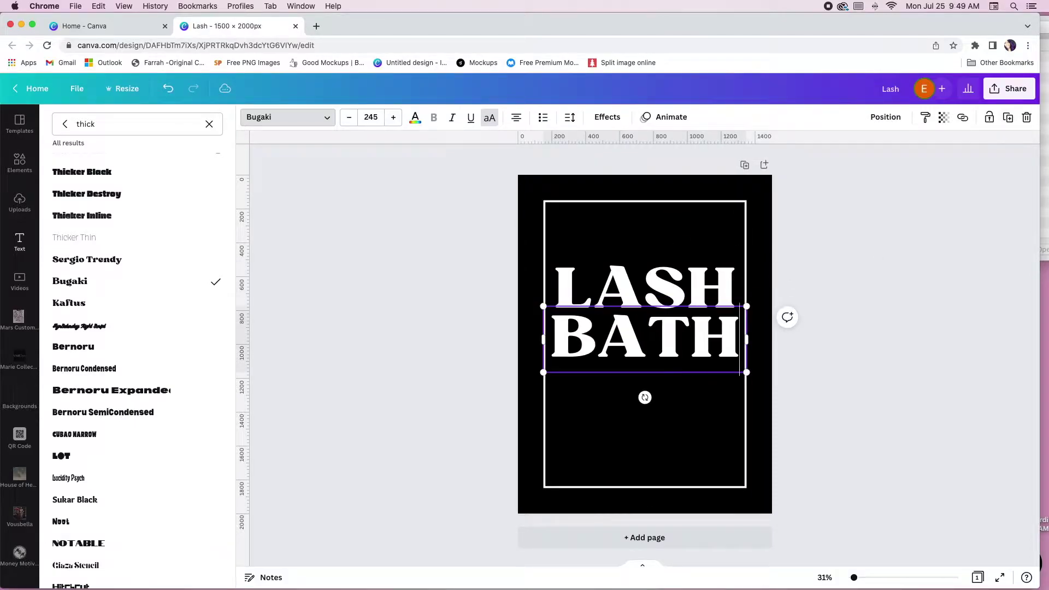
click(321, 239)
click(102, 239)
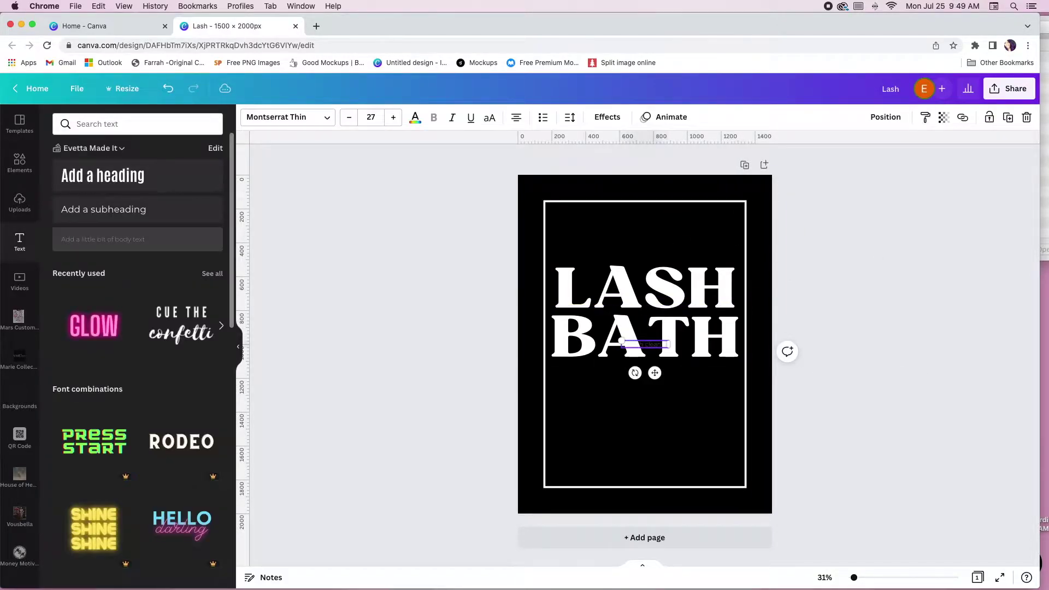
Enlarge the tagline, set it in the Antara script font, and place it below BATH
drag(670, 348, 740, 352)
drag(665, 377, 665, 415)
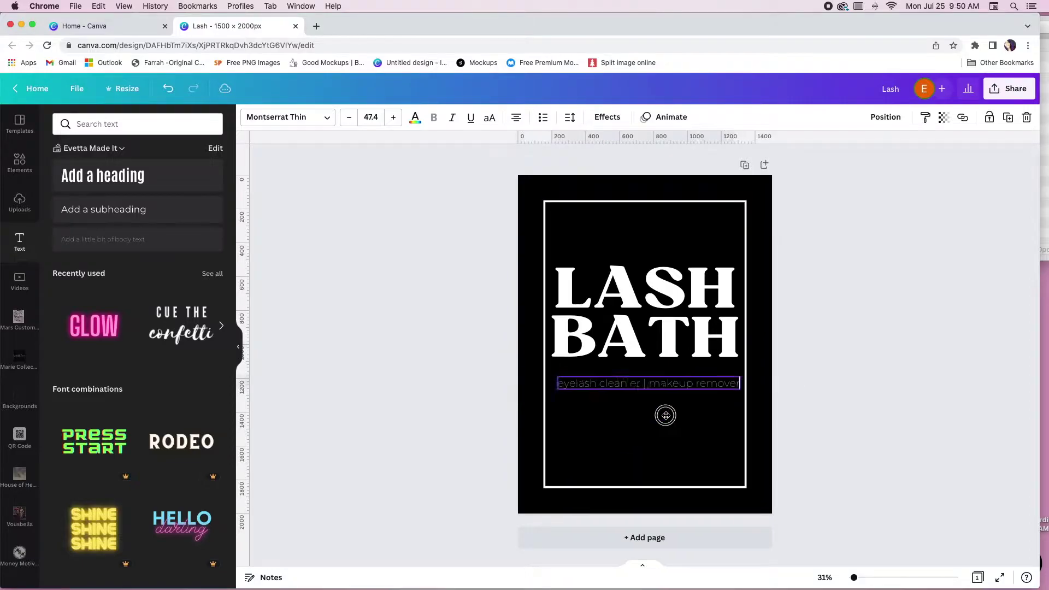
click(287, 116)
click(211, 124)
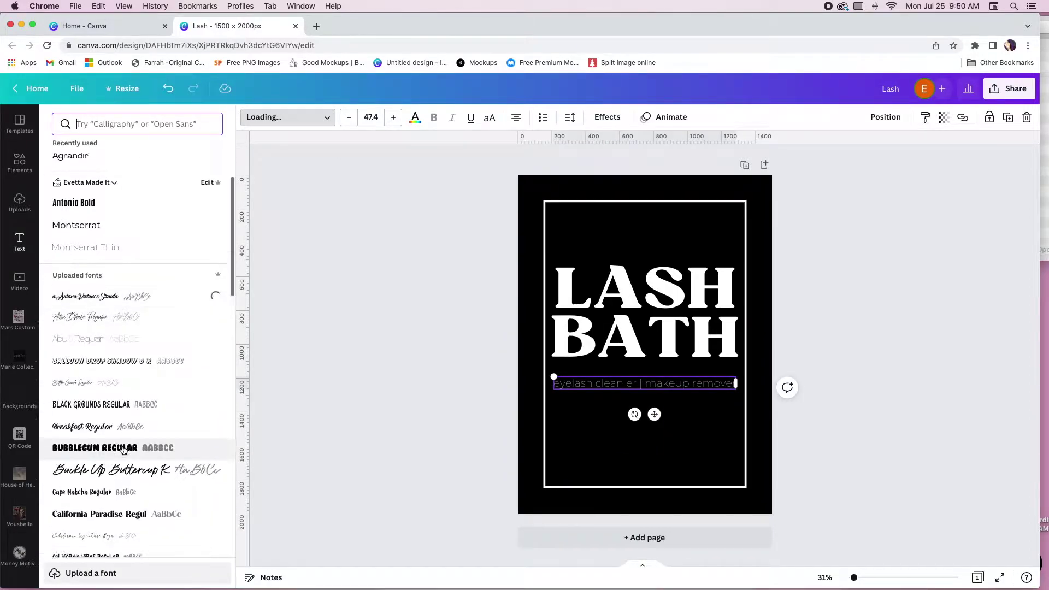
click(885, 117)
mouse_move(650, 414)
mouse_down()
mouse_move(662, 397)
mouse_move(643, 405)
mouse_up()
Duplicate BATH as a smaller '6 FL OZ' line centred at the label's bottom
click(645, 358)
key(ctrl+d)
drag(645, 448, 633, 474)
text(6 FL OZ)
drag(710, 490, 668, 487)
click(885, 116)
click(847, 218)
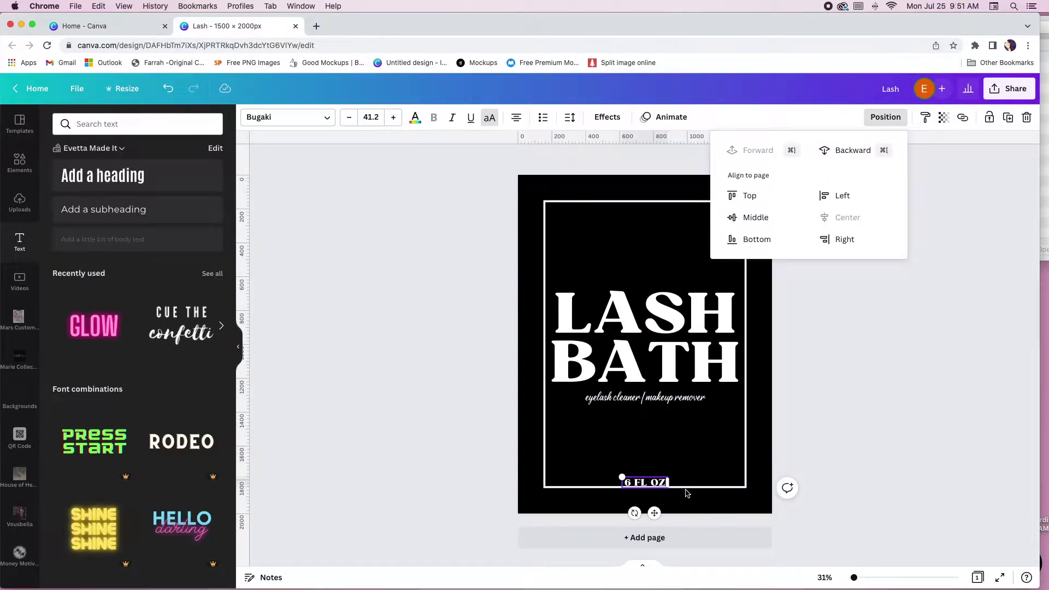
Add a 'YOUR BUSINESS HERE' text line and move it up near the top
click(687, 493)
text(tYOUR BUSINESS HERE)
click(327, 117)
click(74, 217)
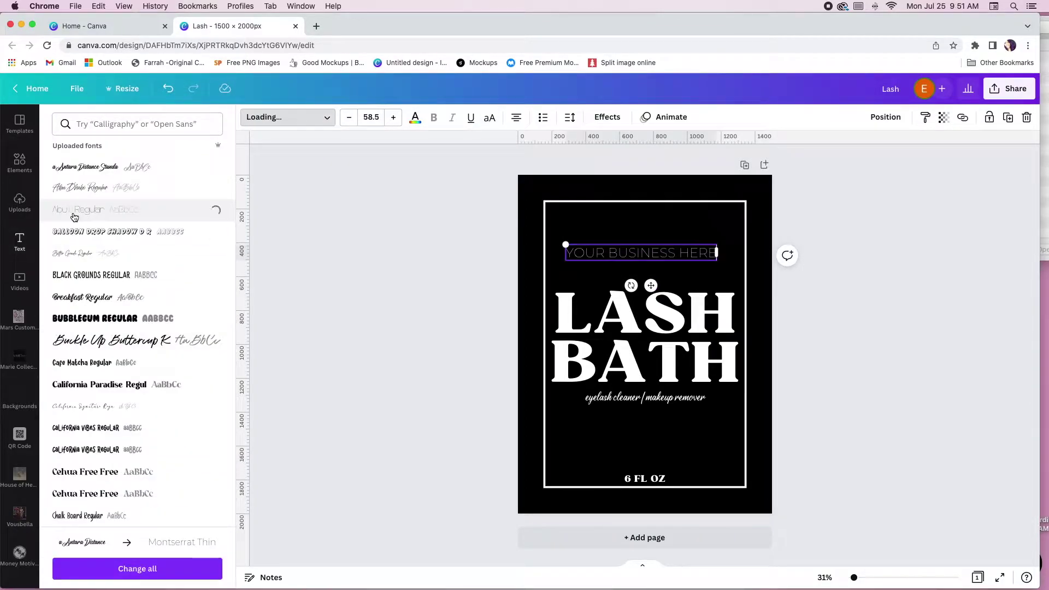
click(168, 88)
click(665, 247)
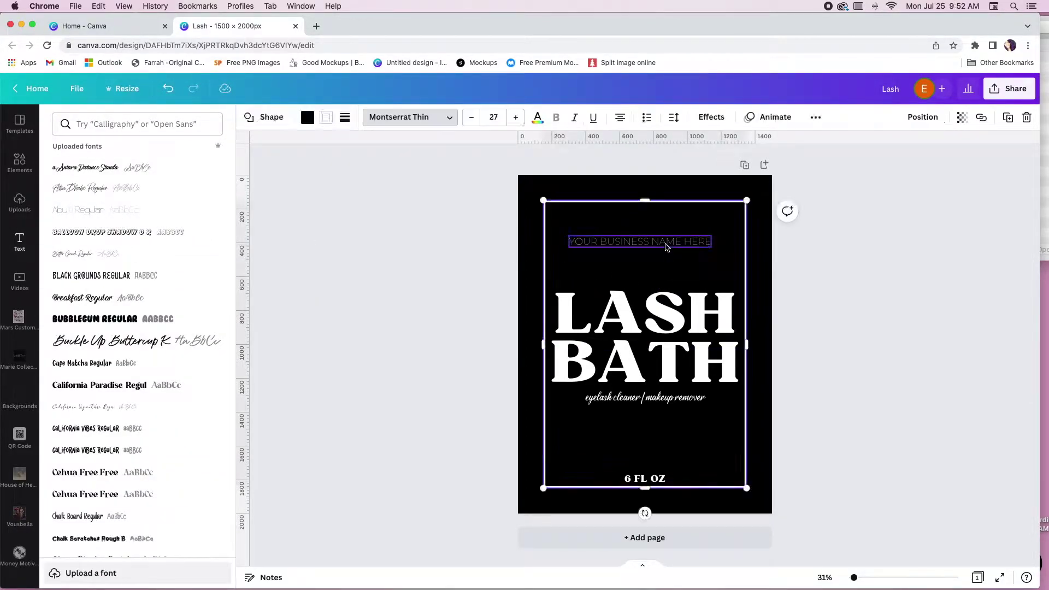
drag(665, 247, 665, 228)
Add a thin divider line below BATH and duplicate the label onto page 2
click(650, 346)
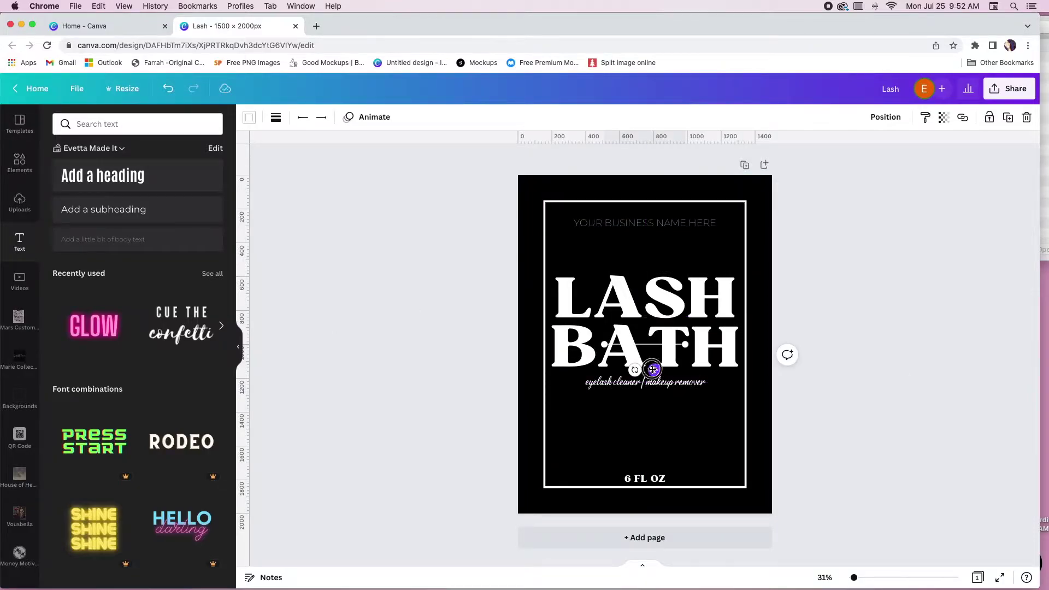
drag(658, 272, 660, 410)
click(745, 164)
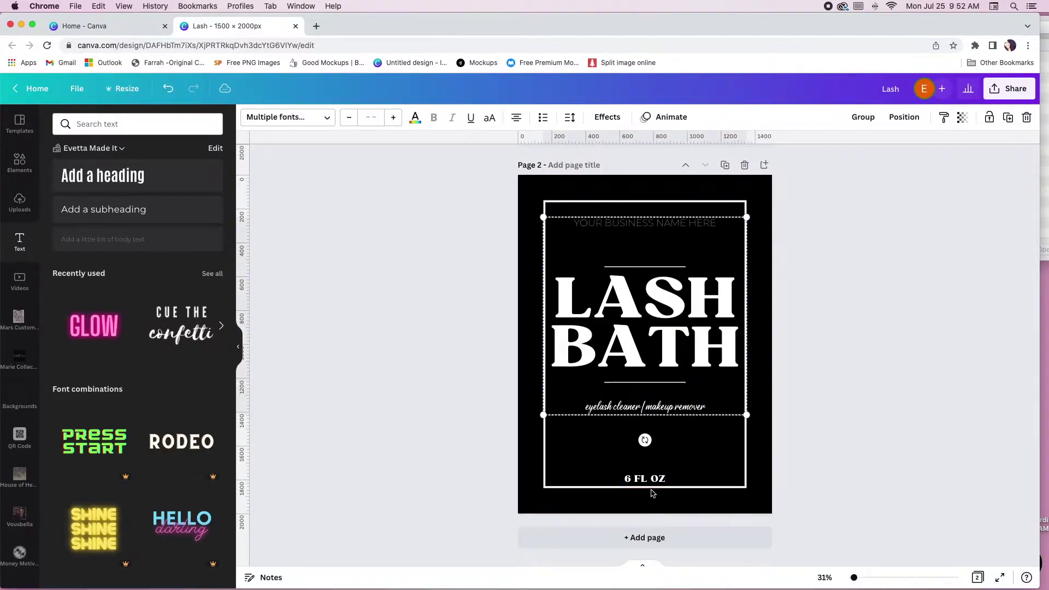
click(651, 486)
click(307, 116)
Fill the page 2 frame rectangle with white
click(152, 173)
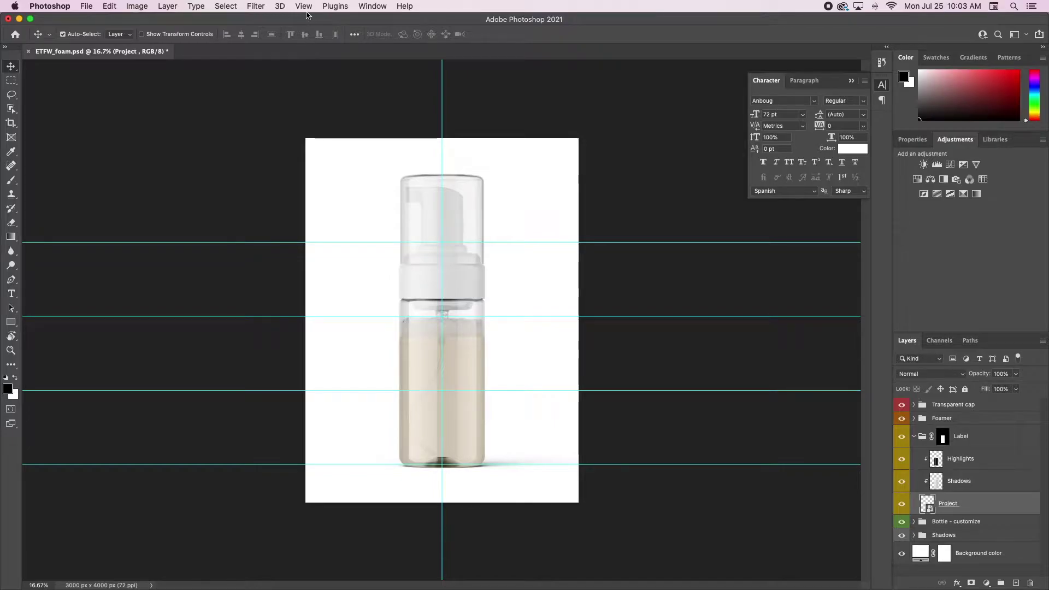
Hide the cyan guide lines with View > Extras
click(305, 6)
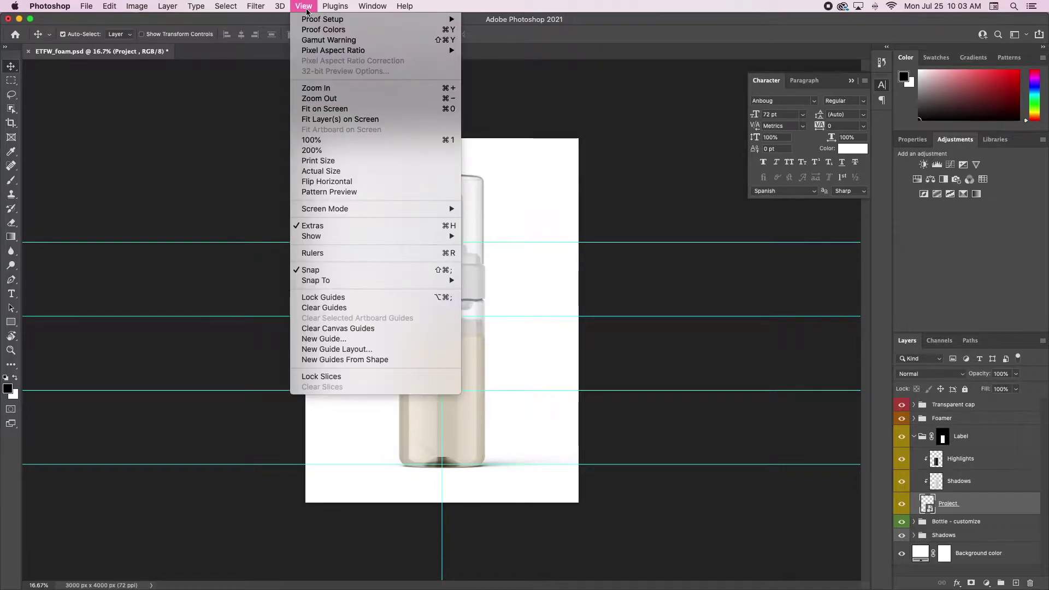
click(310, 227)
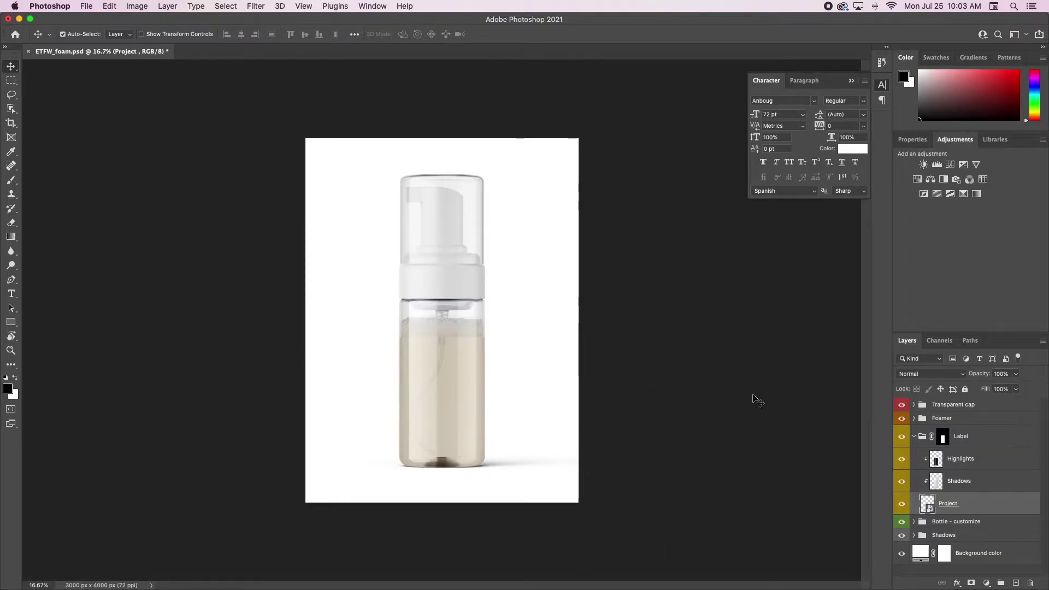
Collapse the Label group and inspect the Transparent cap group's visibility and layer style
click(914, 437)
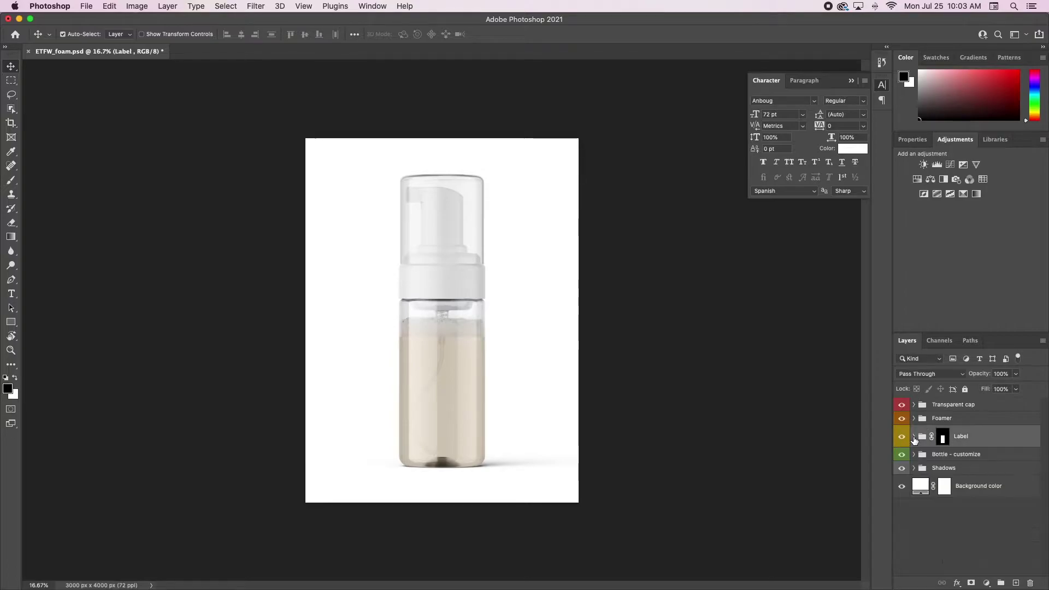
click(985, 520)
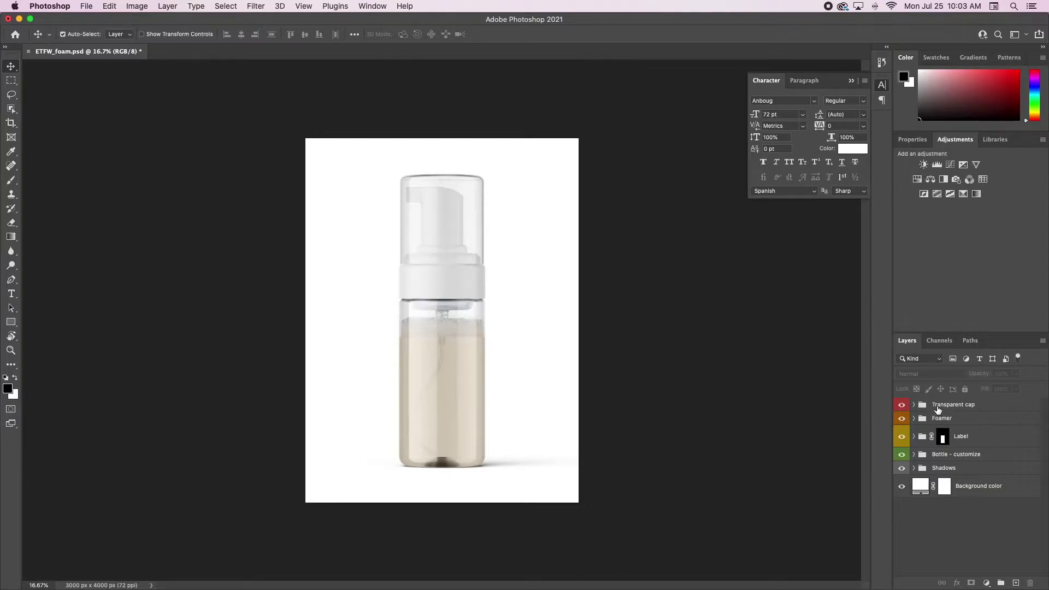
click(901, 404)
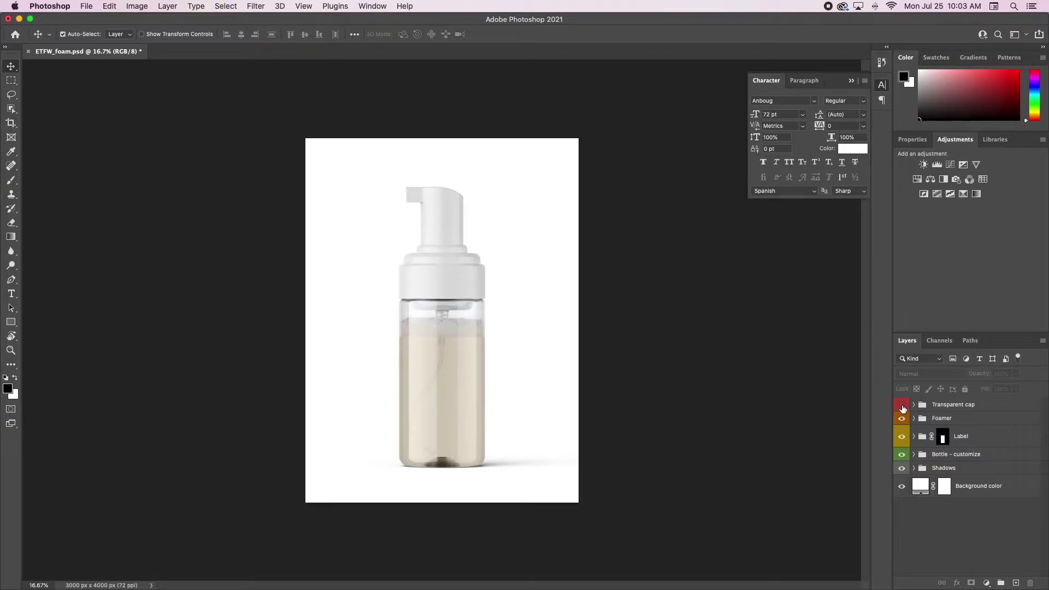
click(902, 405)
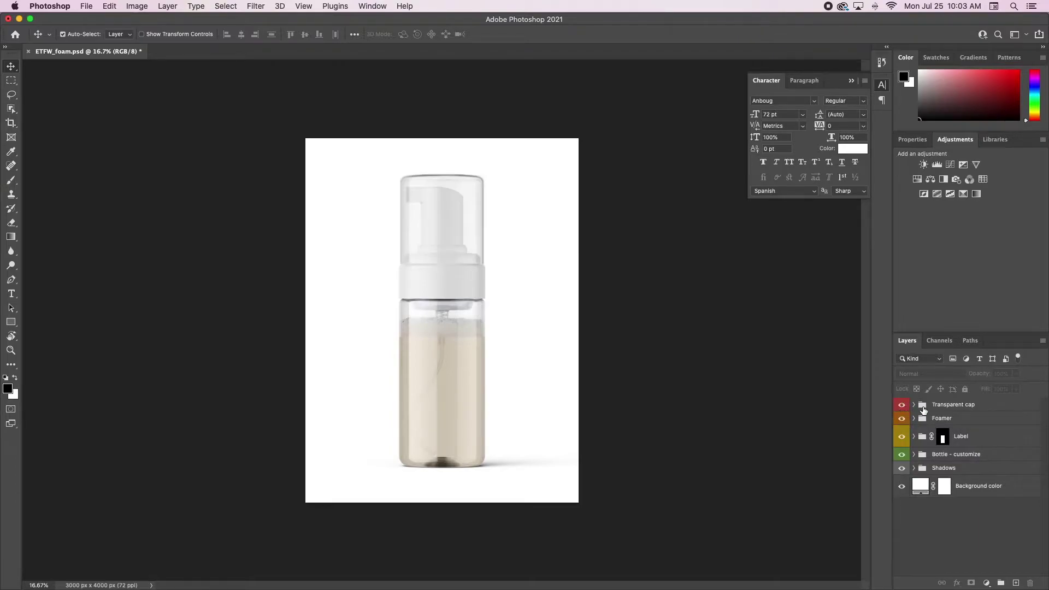
click(913, 404)
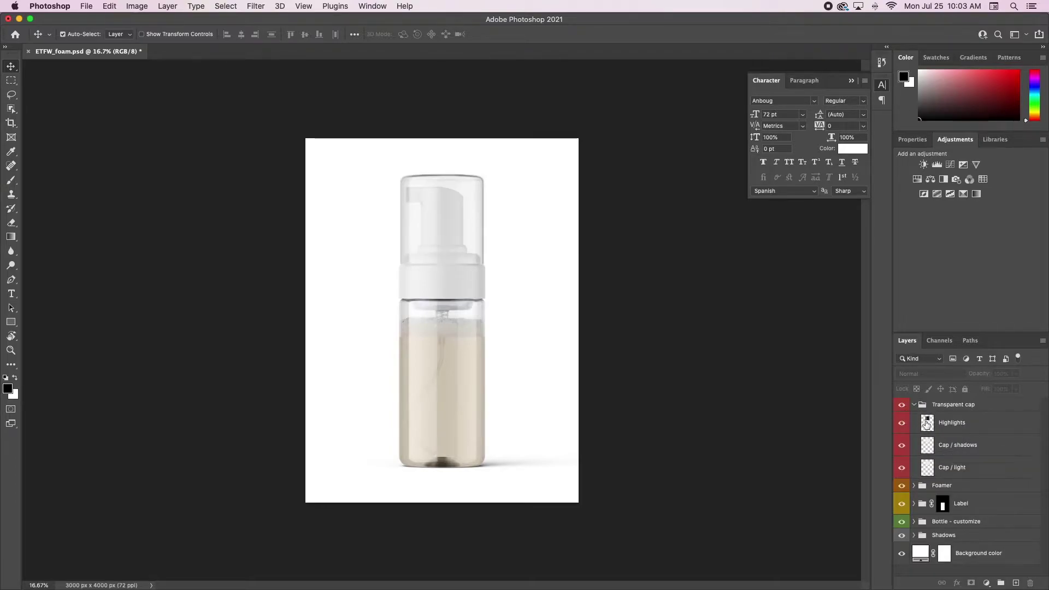
double_click(928, 424)
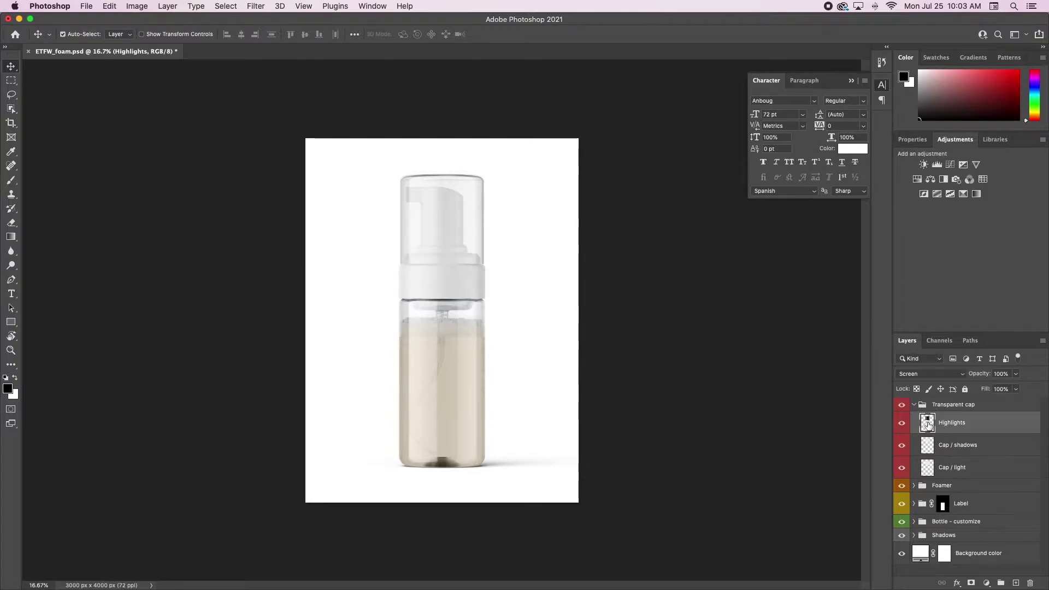
click(990, 303)
click(913, 404)
click(923, 409)
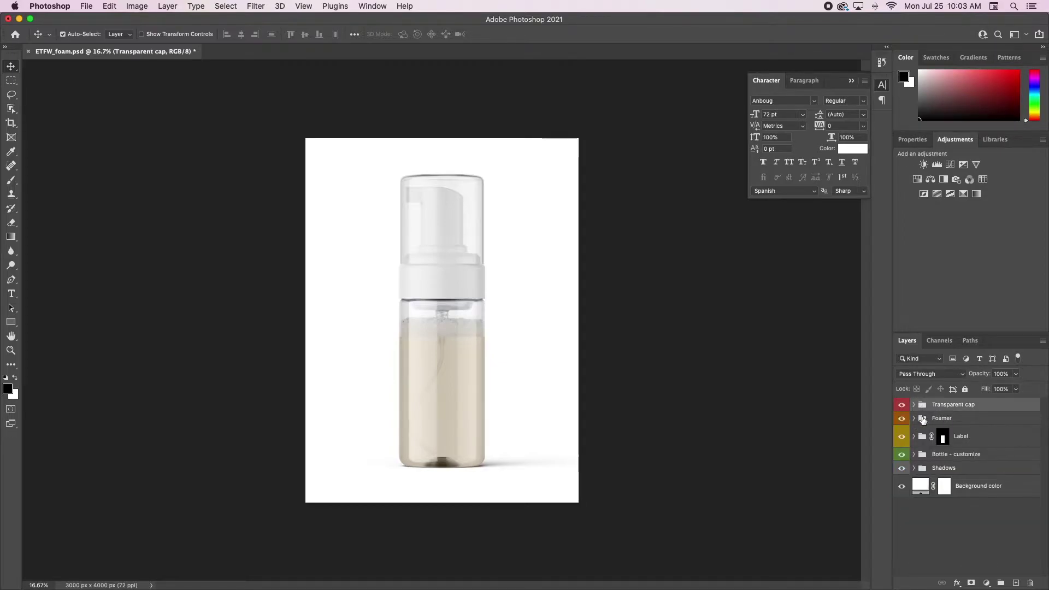
Switch the Foamer pump button to its glossy version with the Highlights layer visible
click(902, 419)
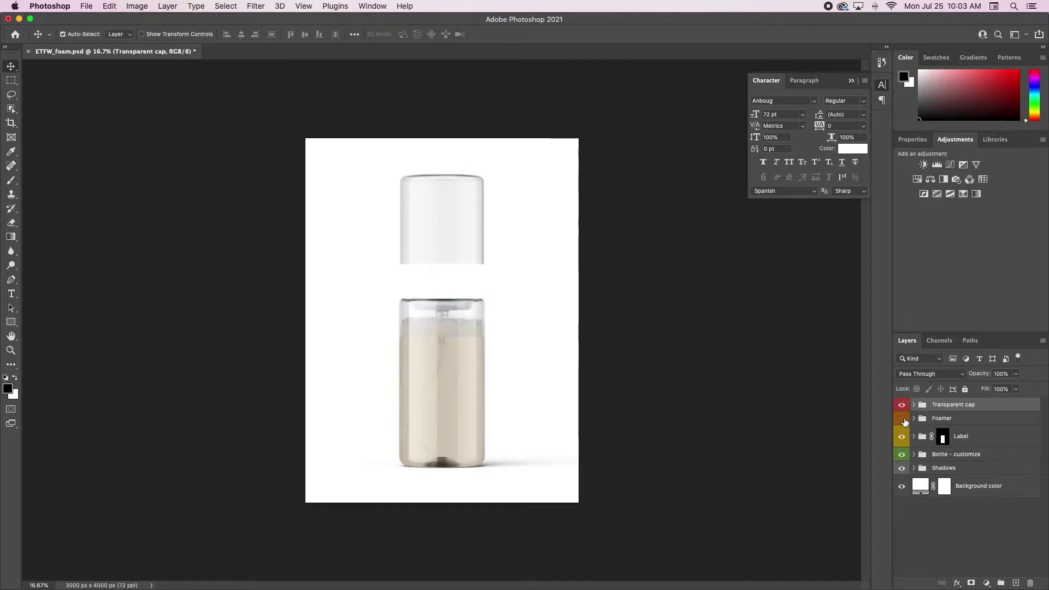
click(901, 421)
click(901, 421)
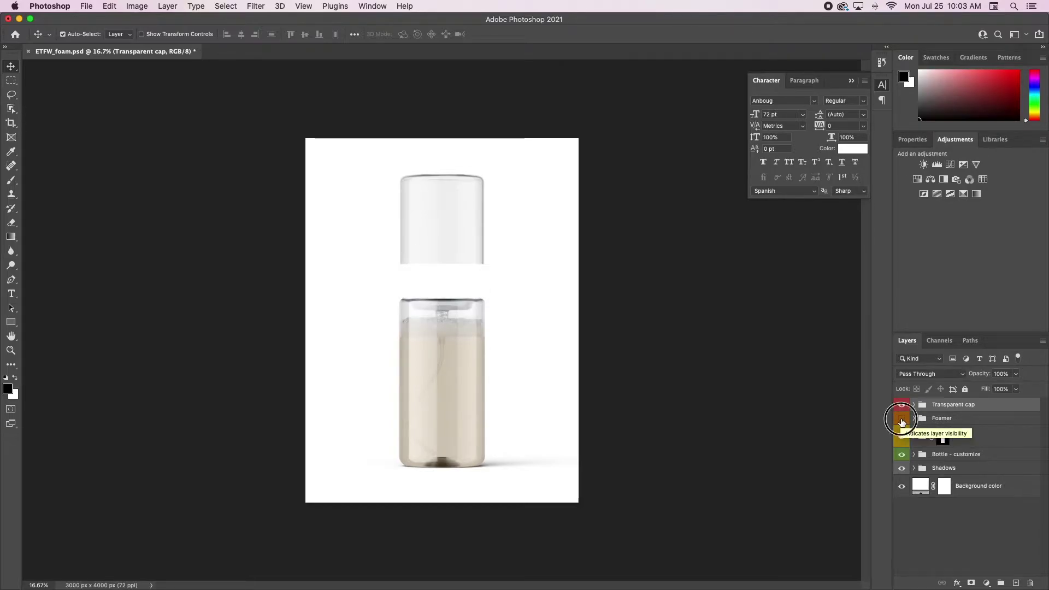
click(901, 421)
click(914, 419)
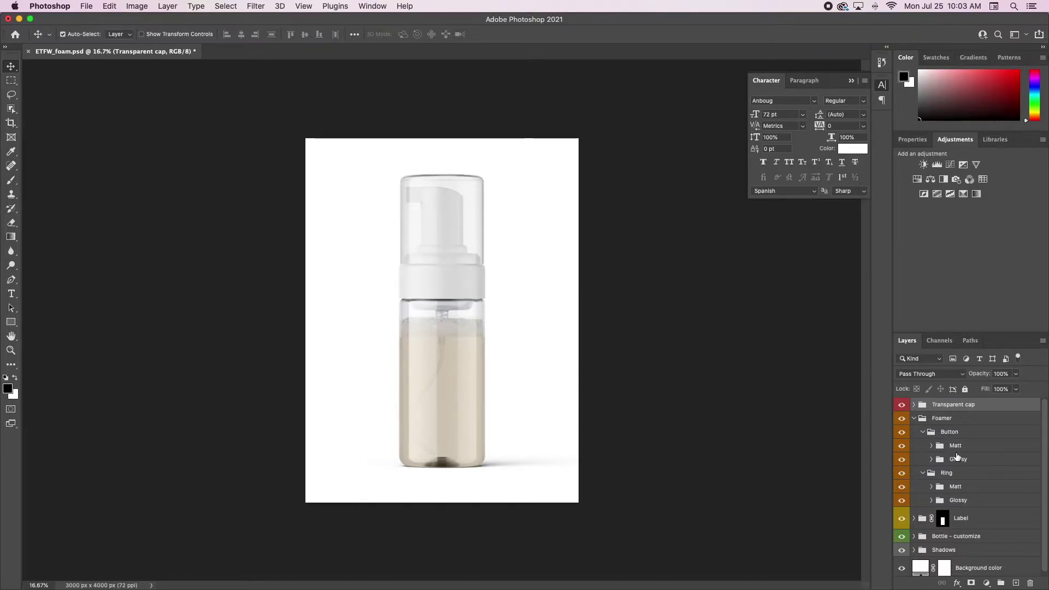
click(901, 448)
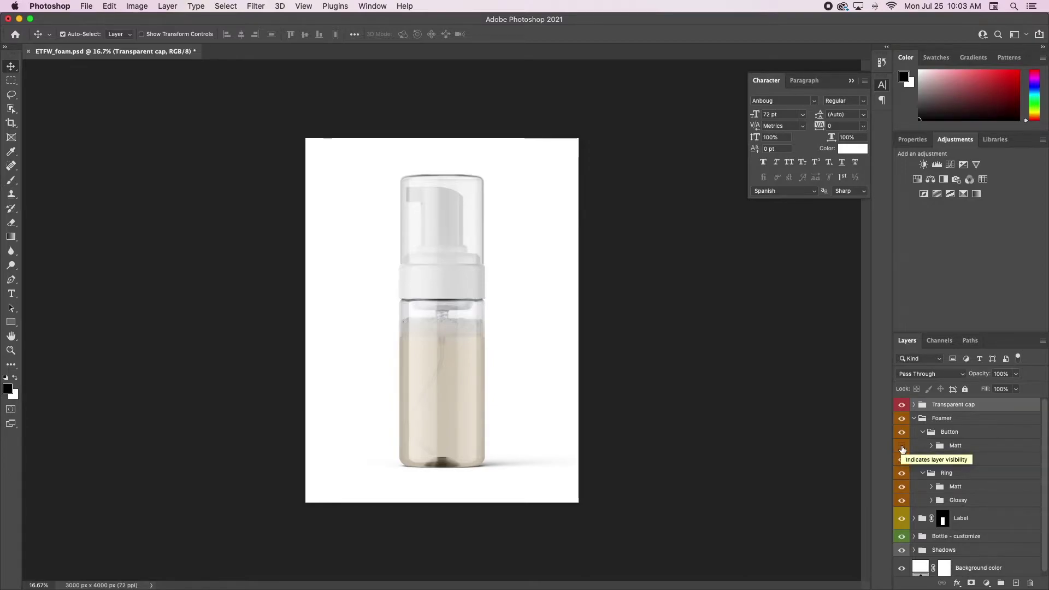
click(901, 447)
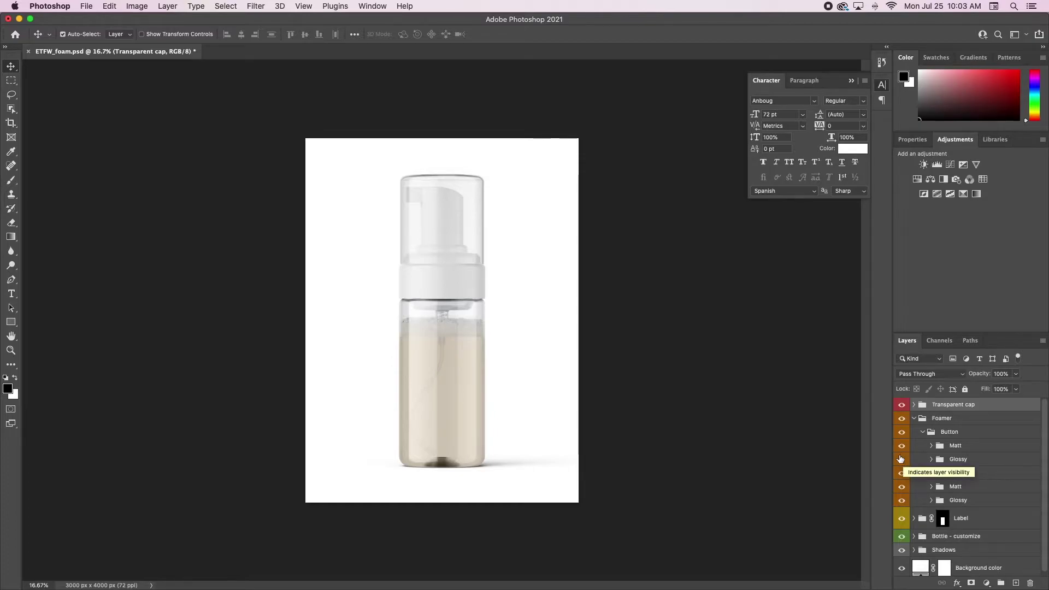
click(901, 446)
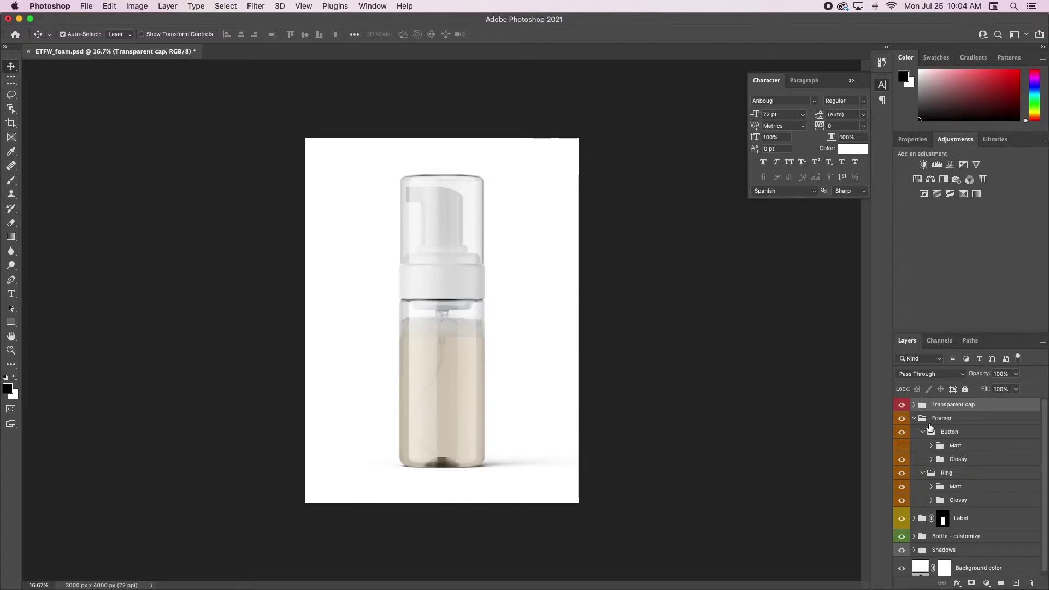
click(931, 459)
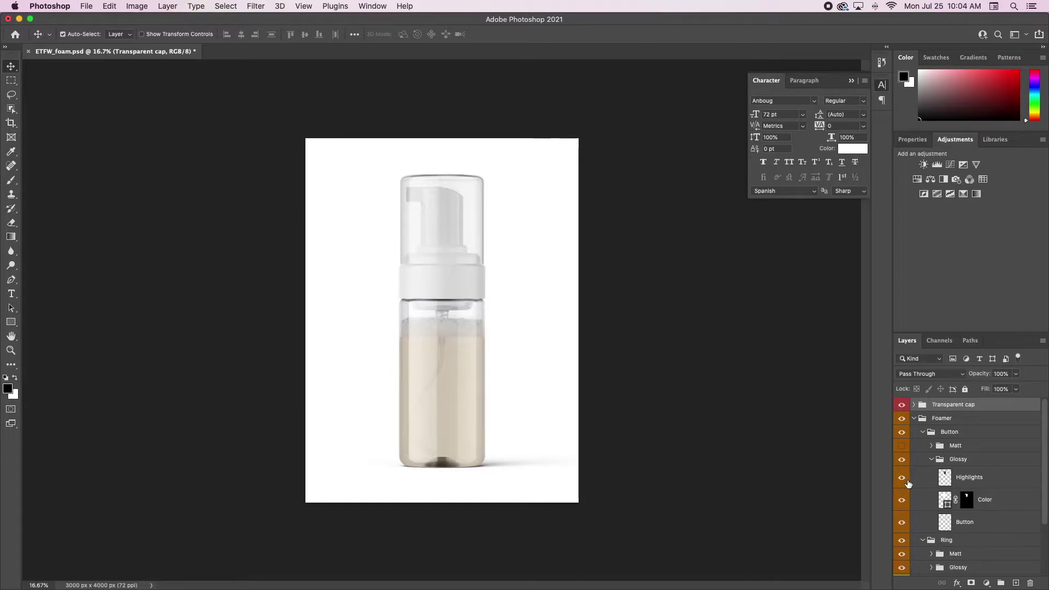
click(906, 483)
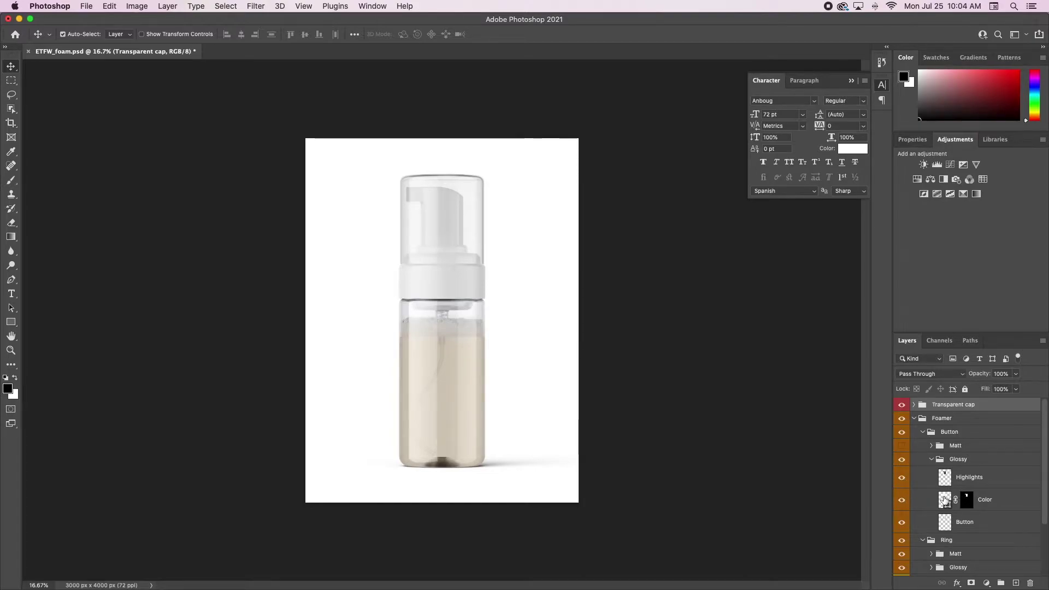
Change the glossy pump button's Color fill to black #000000
double_click(944, 500)
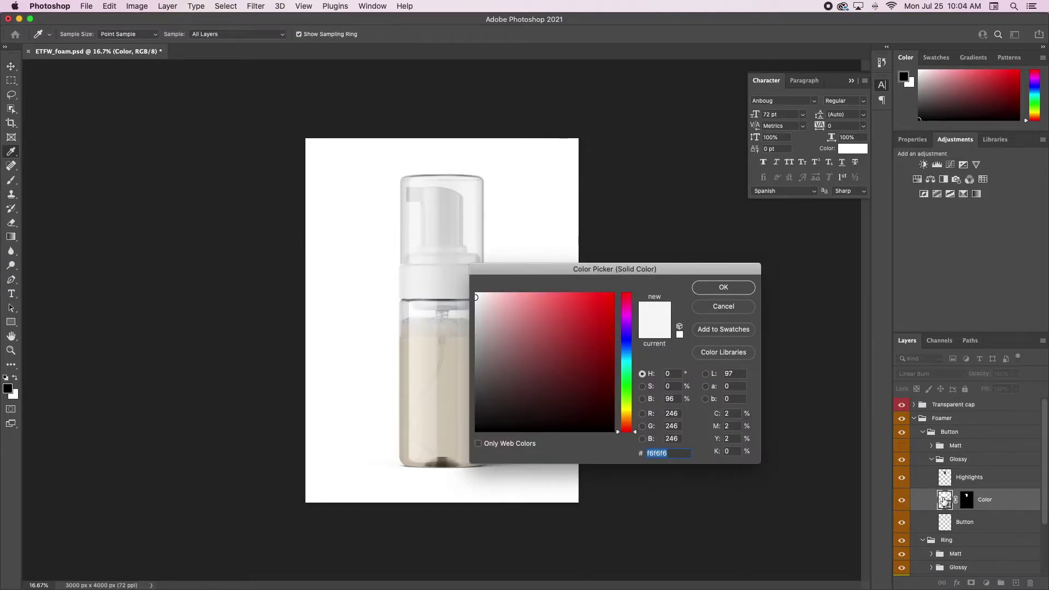
mouse_move(491, 306)
mouse_down()
mouse_move(491, 298)
mouse_move(585, 403)
mouse_move(650, 453)
mouse_up()
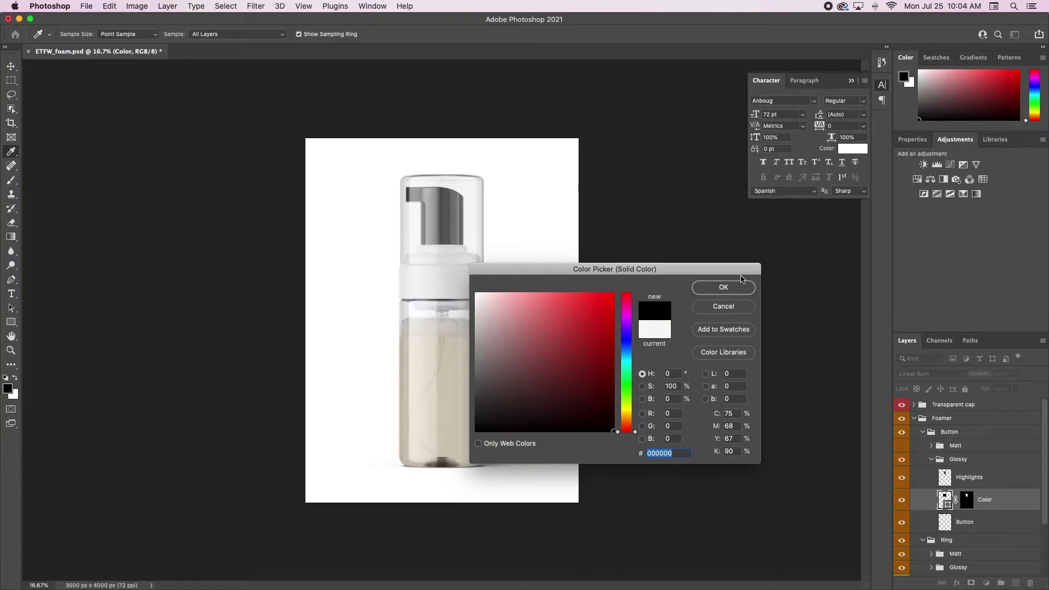
click(740, 286)
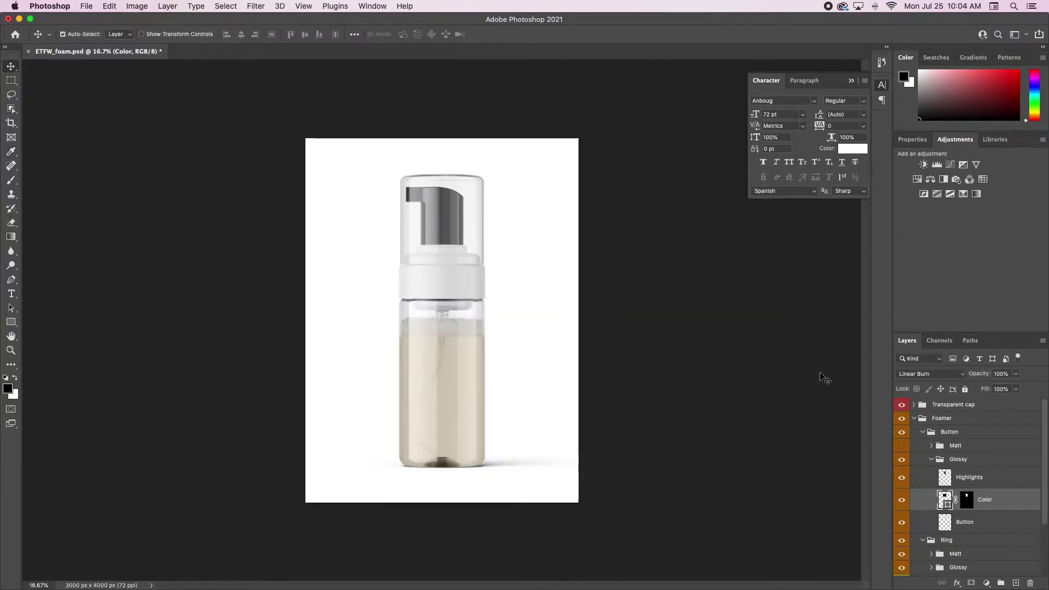
Collapse the pump's Glossy group and hide the Ring group
click(943, 458)
click(931, 458)
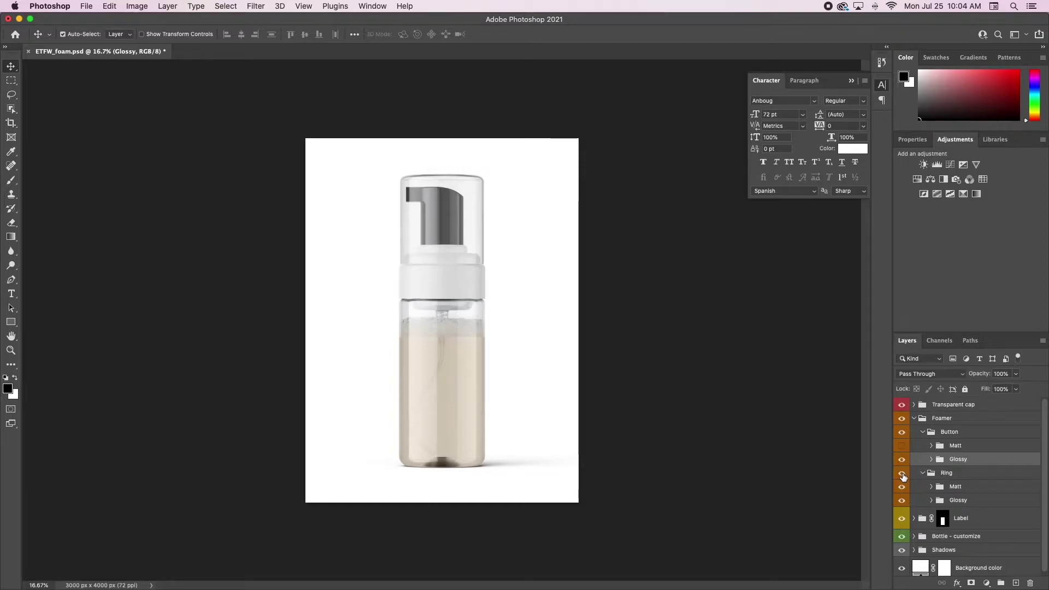
click(902, 473)
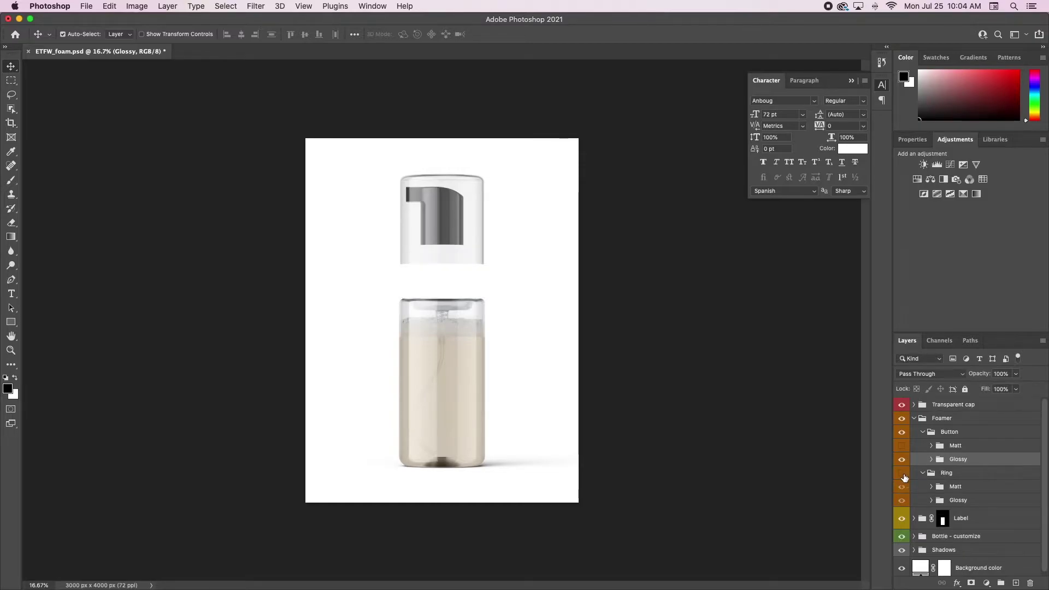
Show the Ring in its glossy version and set its Color fill to black #000000
click(901, 473)
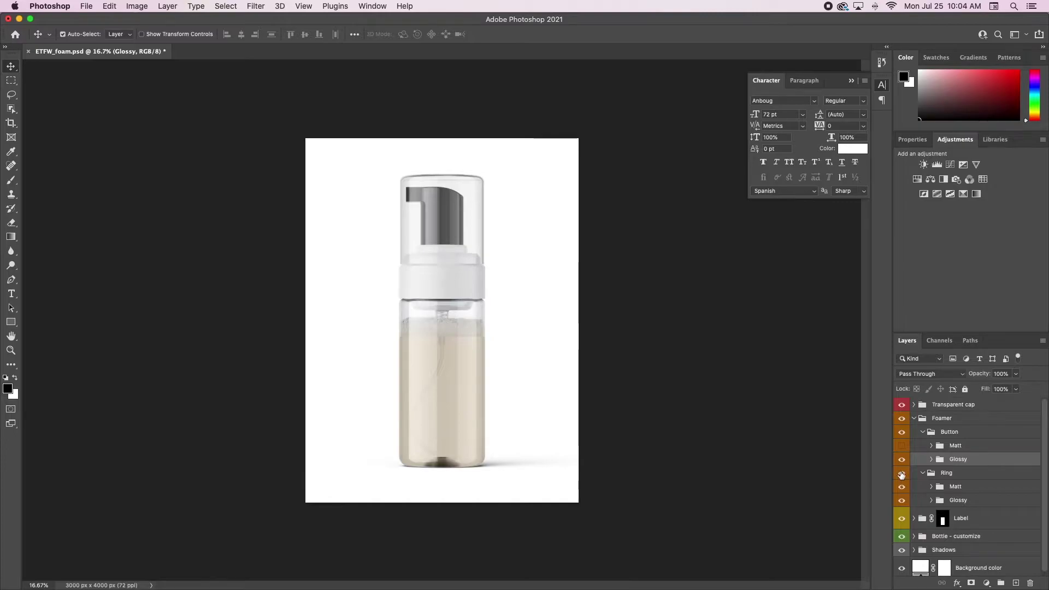
scroll(934, 492, down, 1)
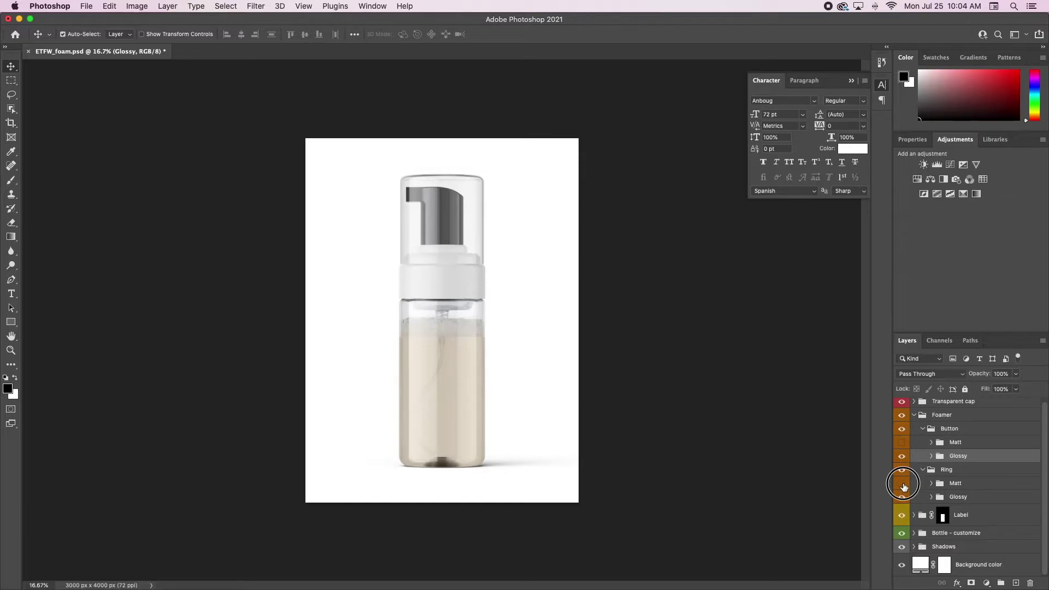
click(901, 484)
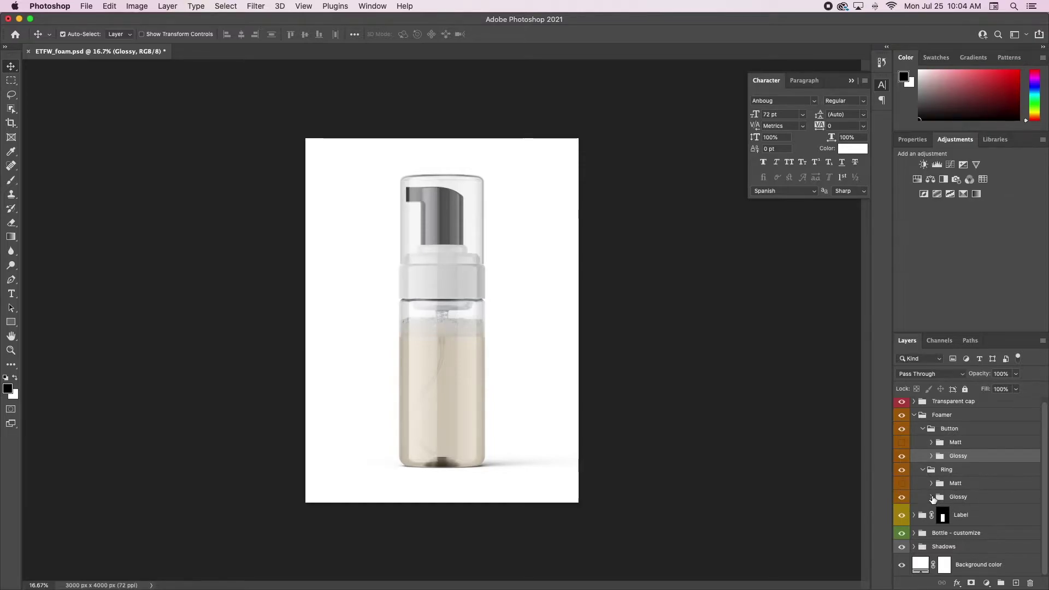
click(931, 496)
scroll(942, 481, down, 3)
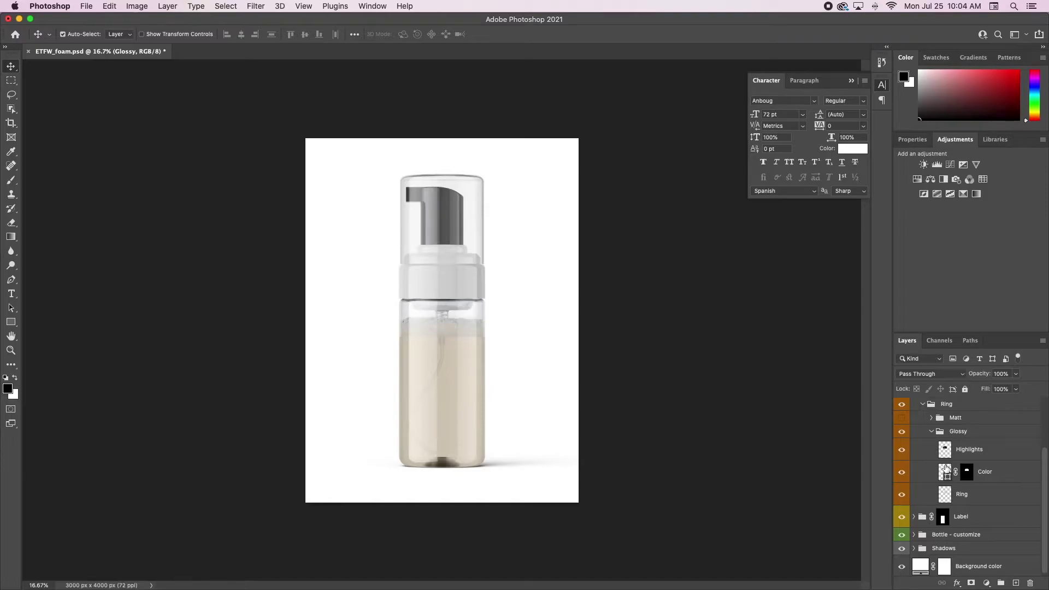
double_click(946, 467)
drag(598, 382, 631, 467)
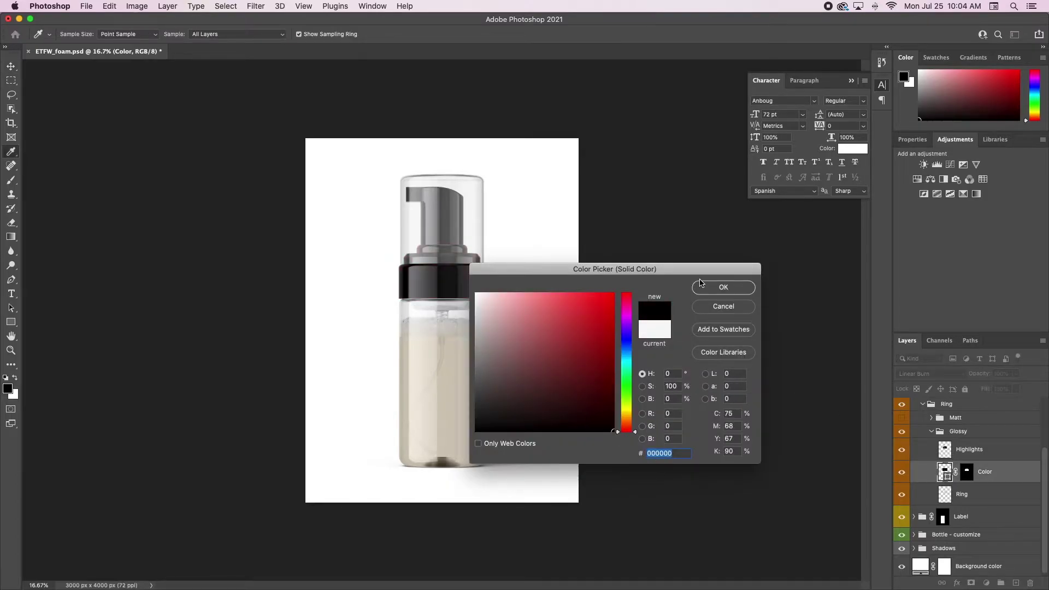
click(705, 286)
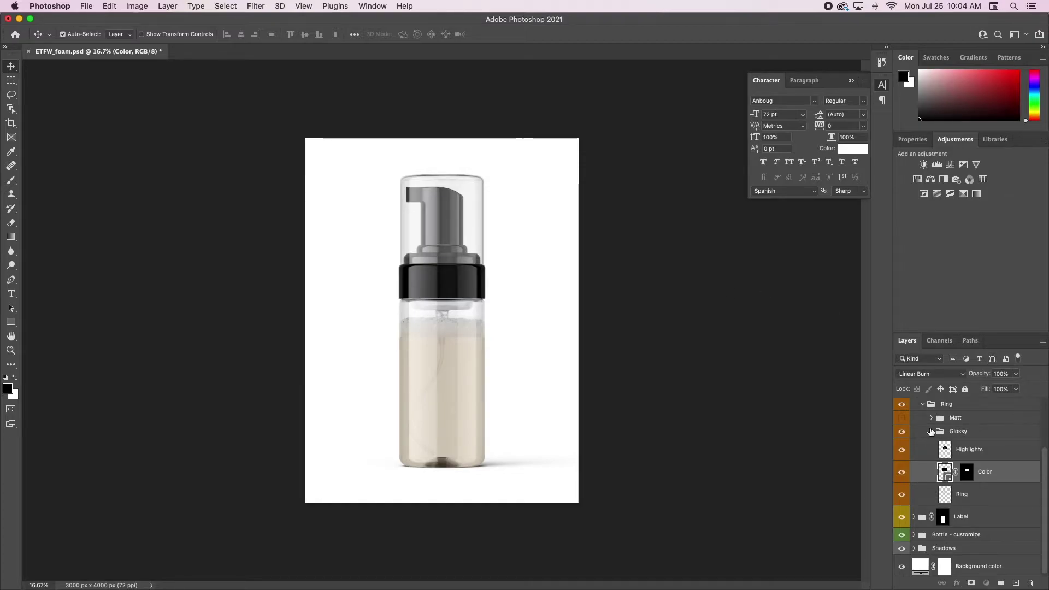
click(930, 432)
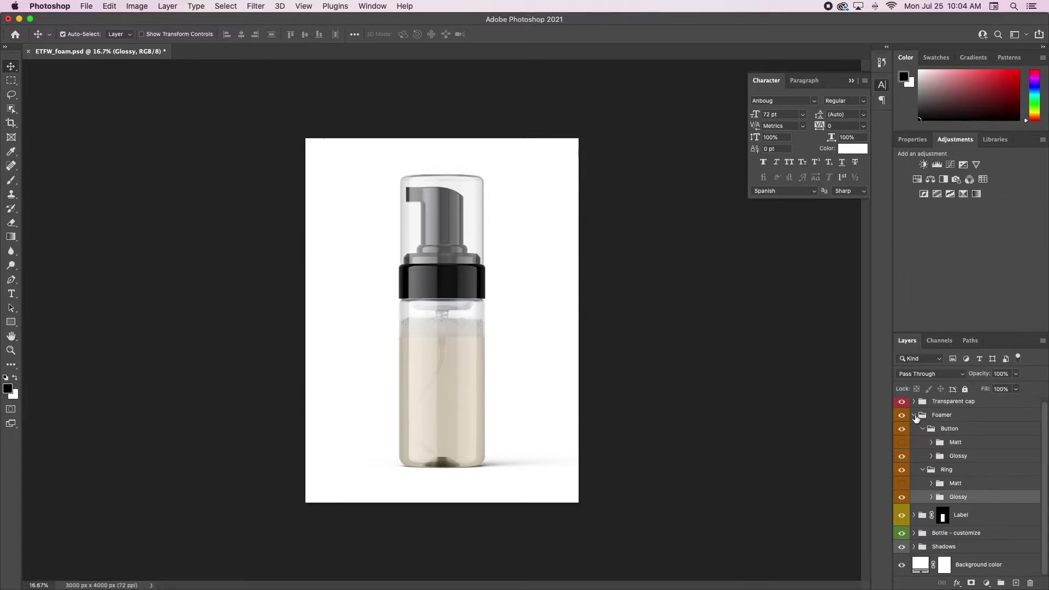
click(914, 416)
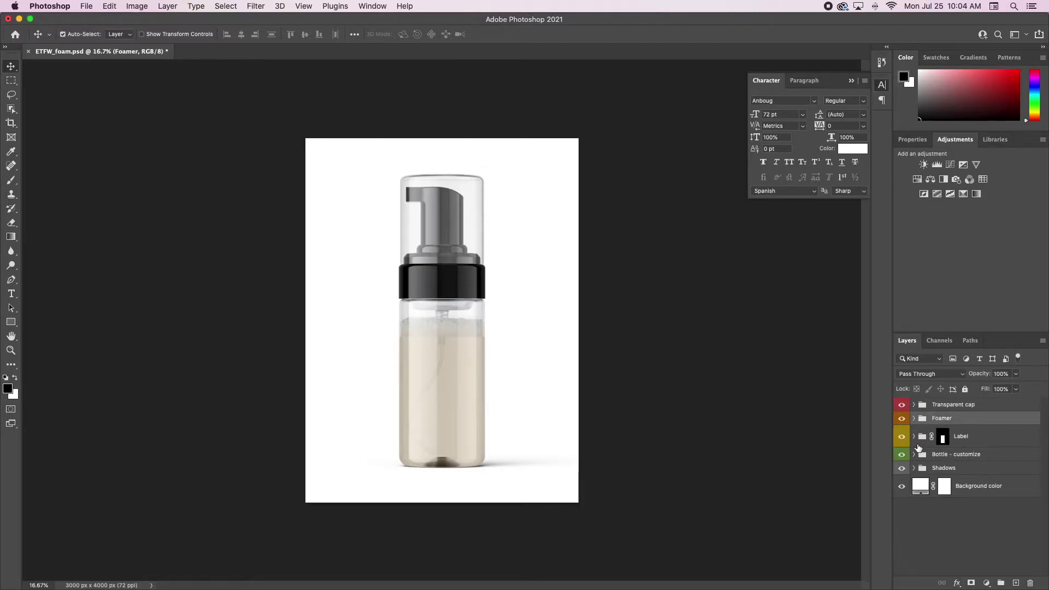
Look through the Label group's layers, then expand the Bottle - customize group
click(914, 437)
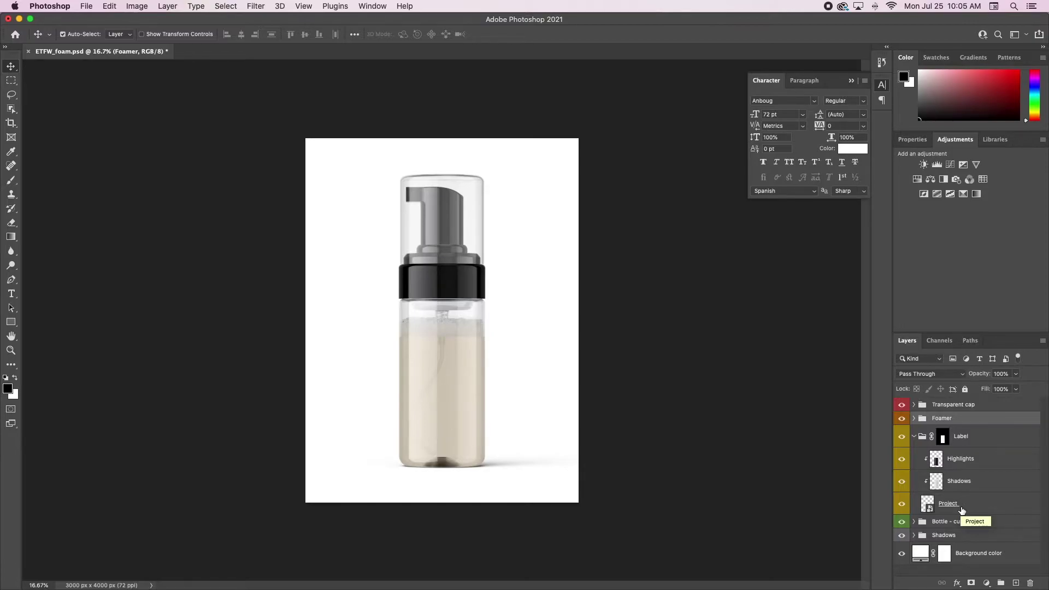
click(913, 437)
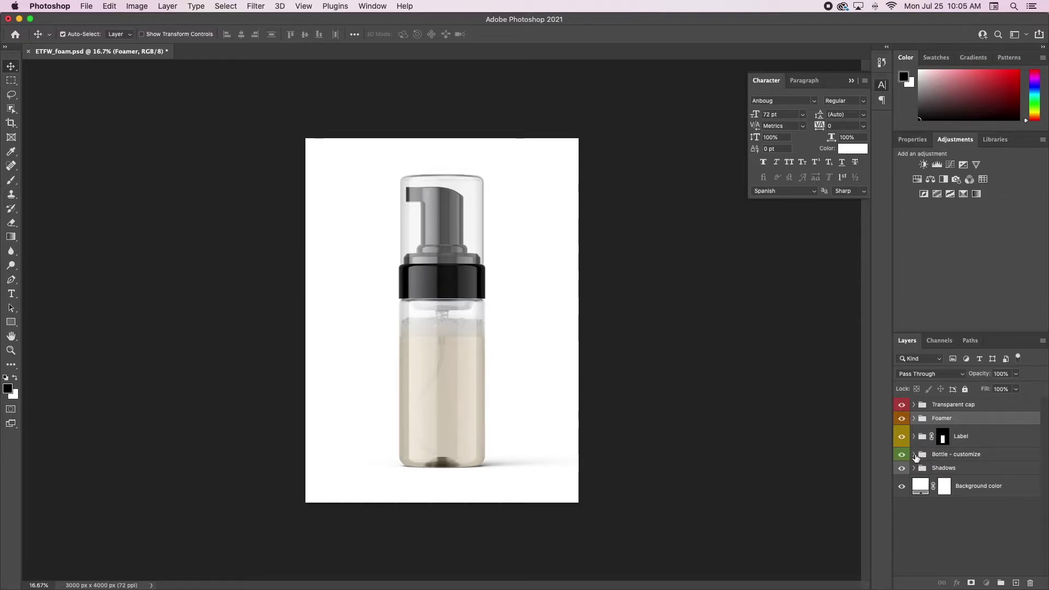
click(914, 454)
scroll(967, 482, down, 2)
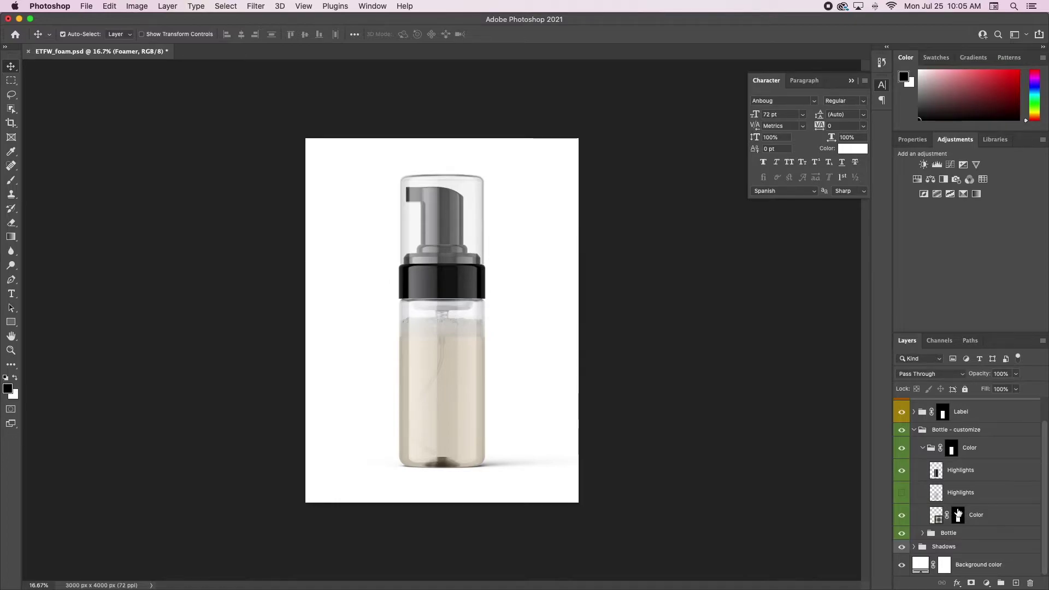
double_click(936, 515)
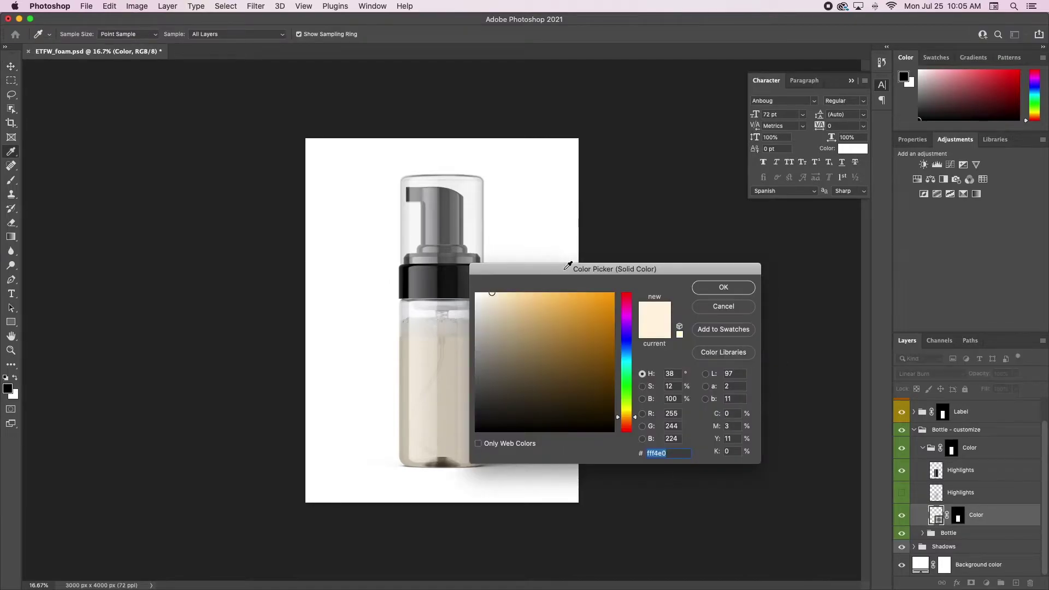
drag(568, 266, 734, 267)
drag(726, 349, 678, 321)
click(794, 317)
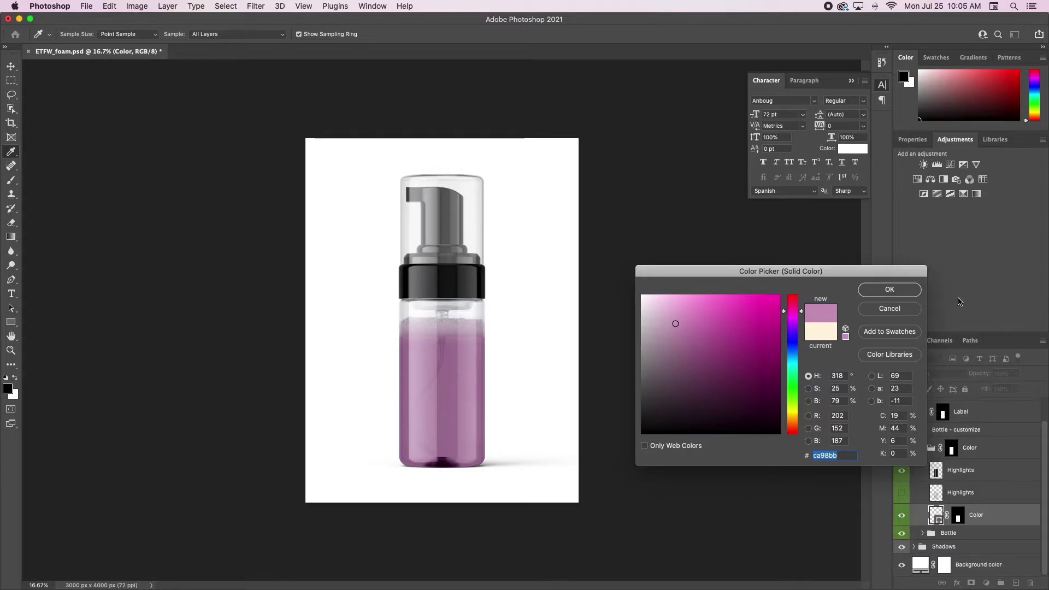
click(888, 309)
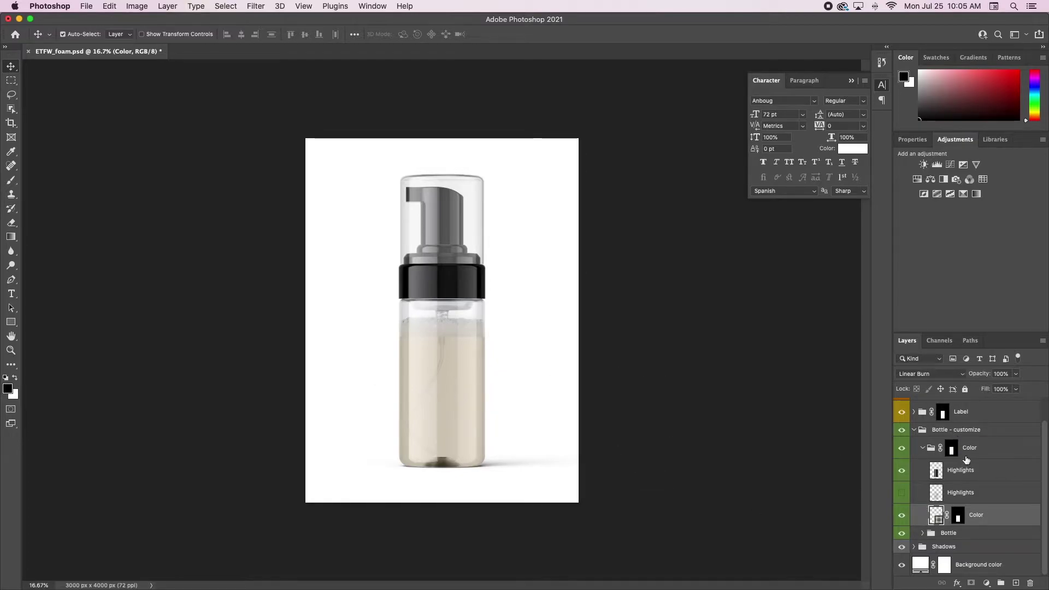
Reopen Bottle - customize and toggle the clear glass Bottle layer to compare
click(923, 448)
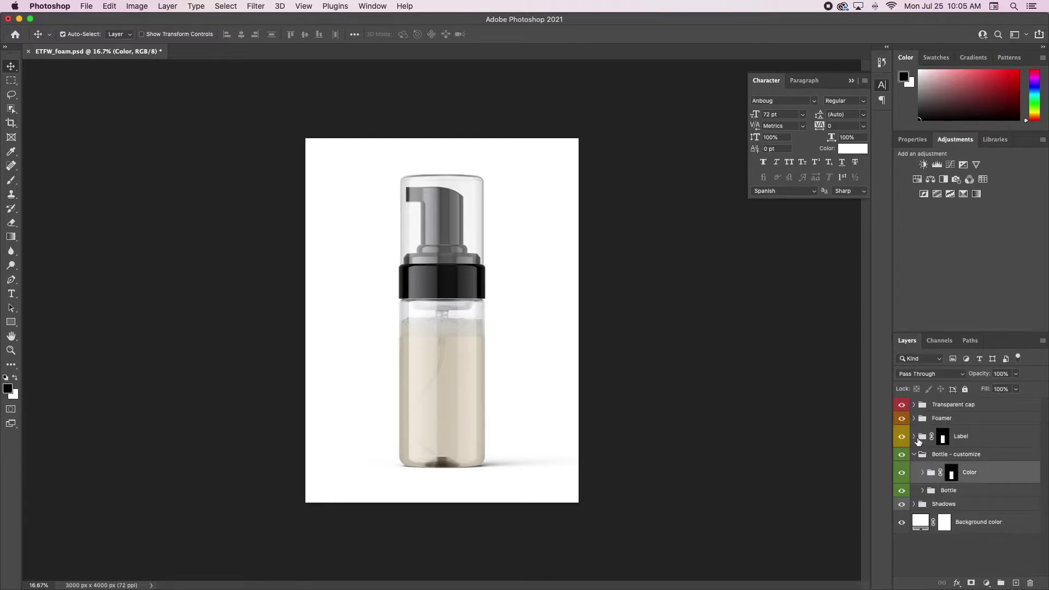
click(913, 454)
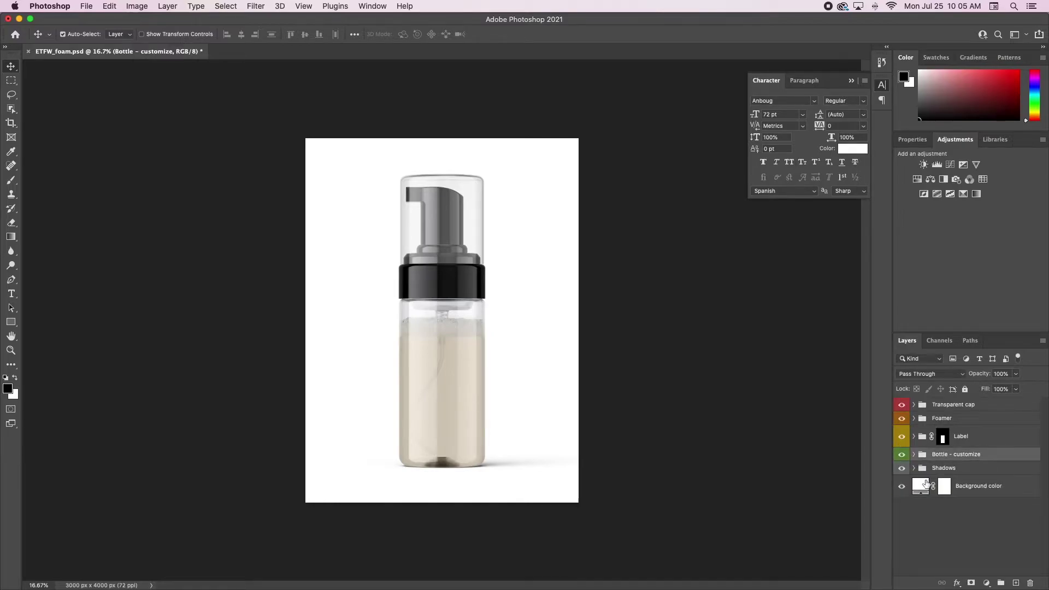
click(913, 454)
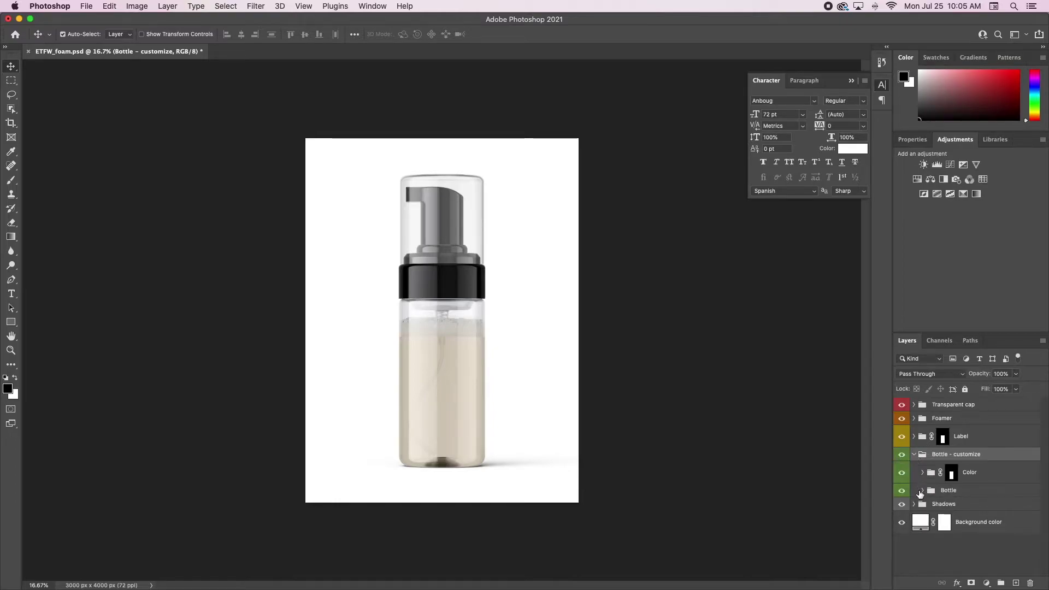
click(921, 490)
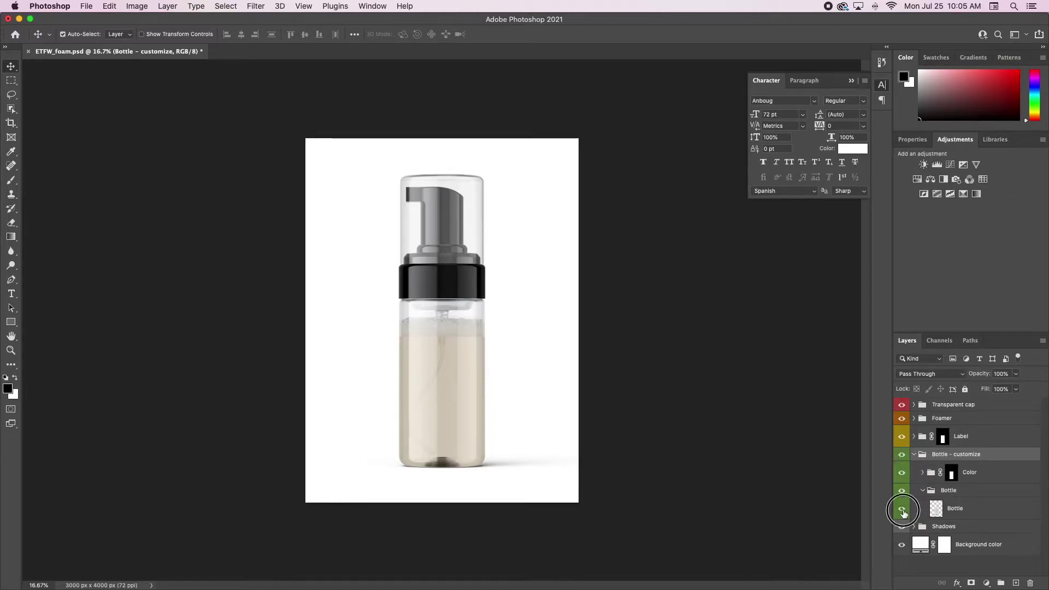
click(902, 509)
click(902, 509)
click(902, 509)
click(901, 509)
click(901, 509)
click(901, 509)
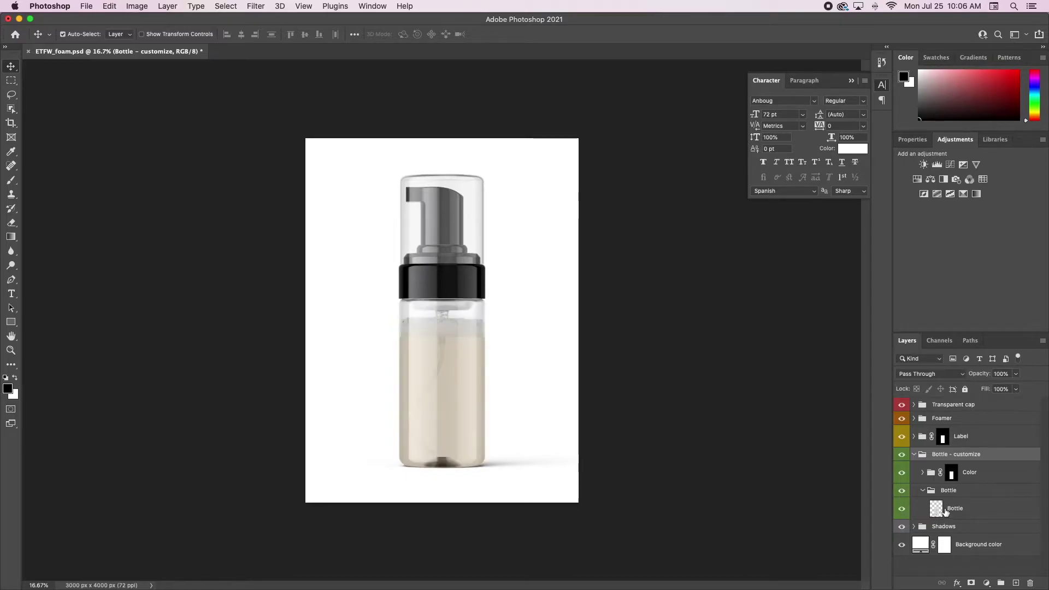
click(923, 490)
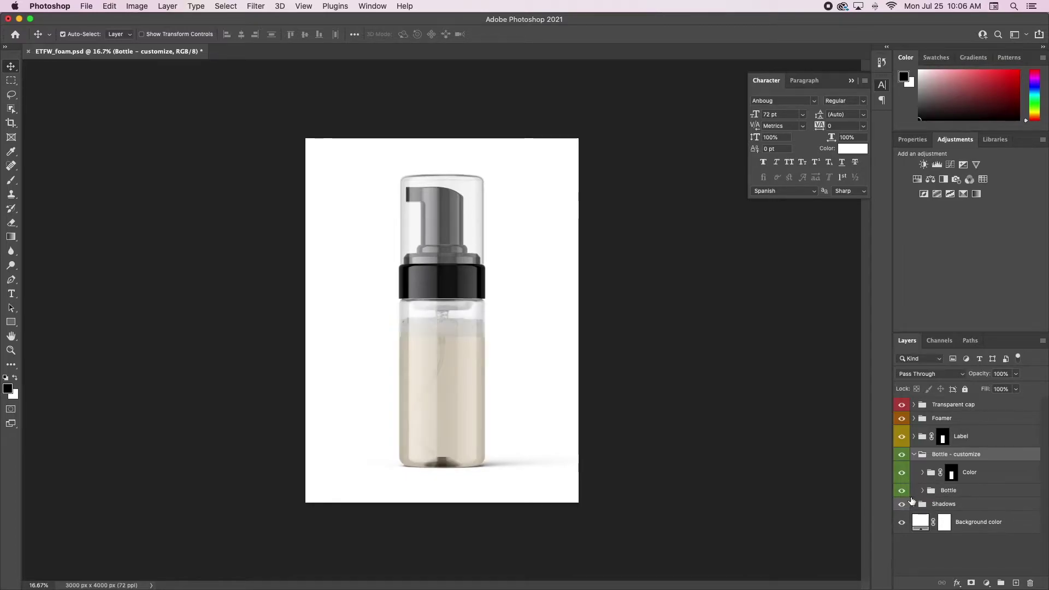
Expand the Shadows group and toggle the bottle shadow and white background
click(912, 505)
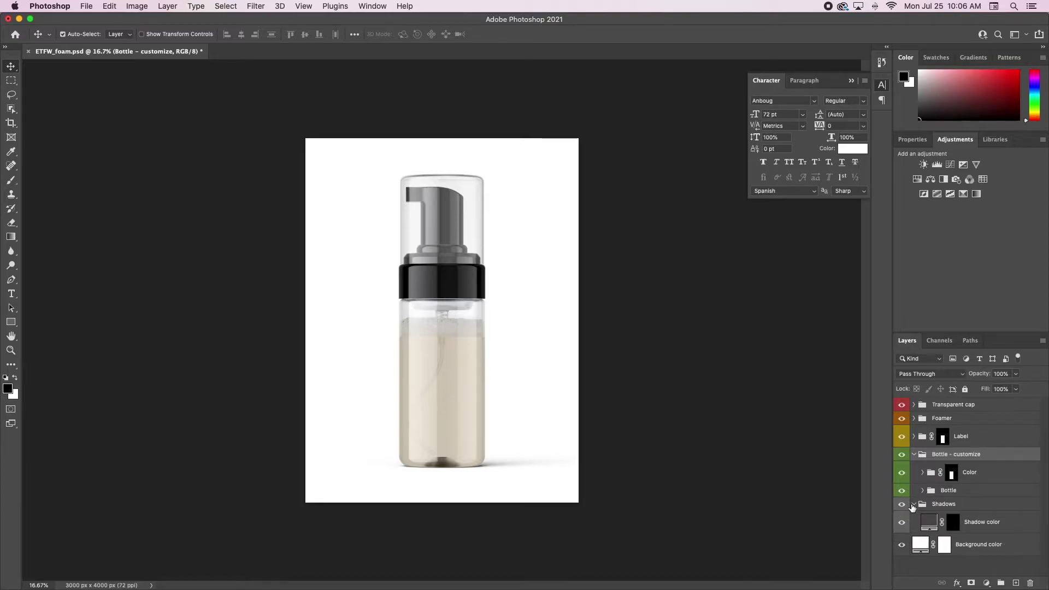
click(901, 522)
click(902, 523)
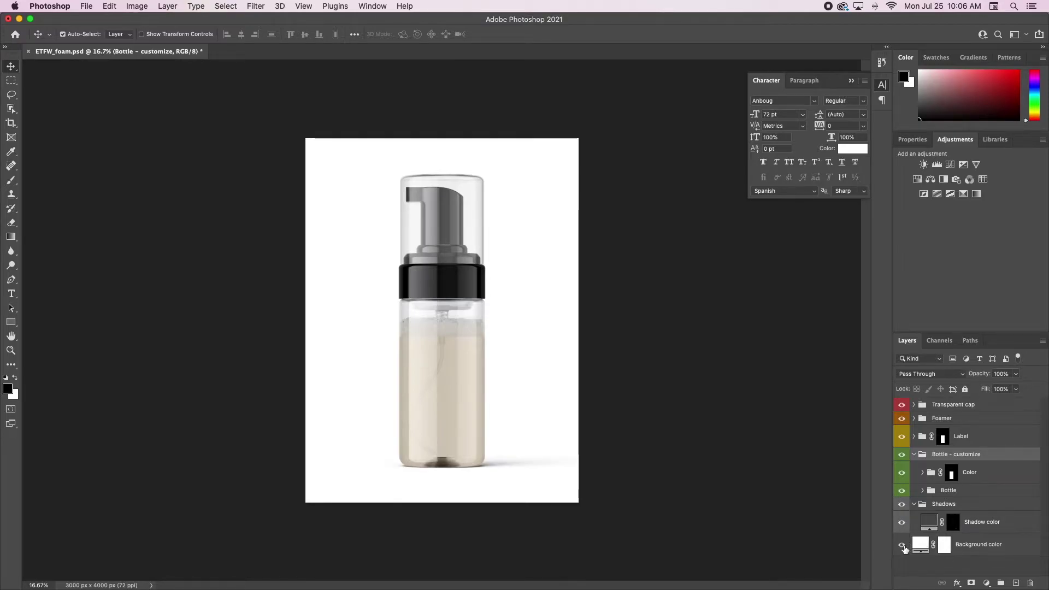
click(904, 545)
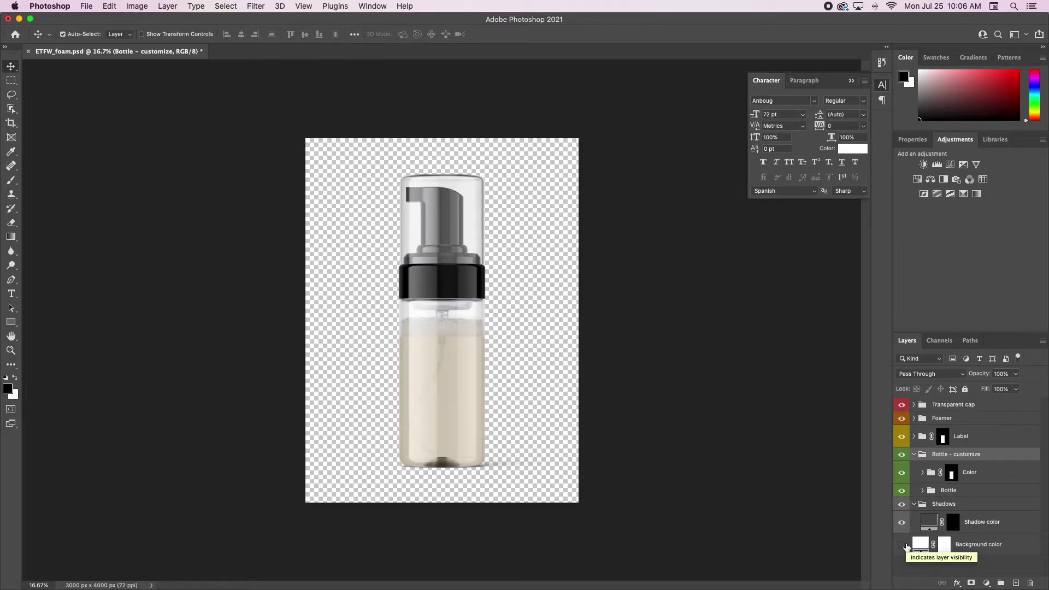
click(902, 544)
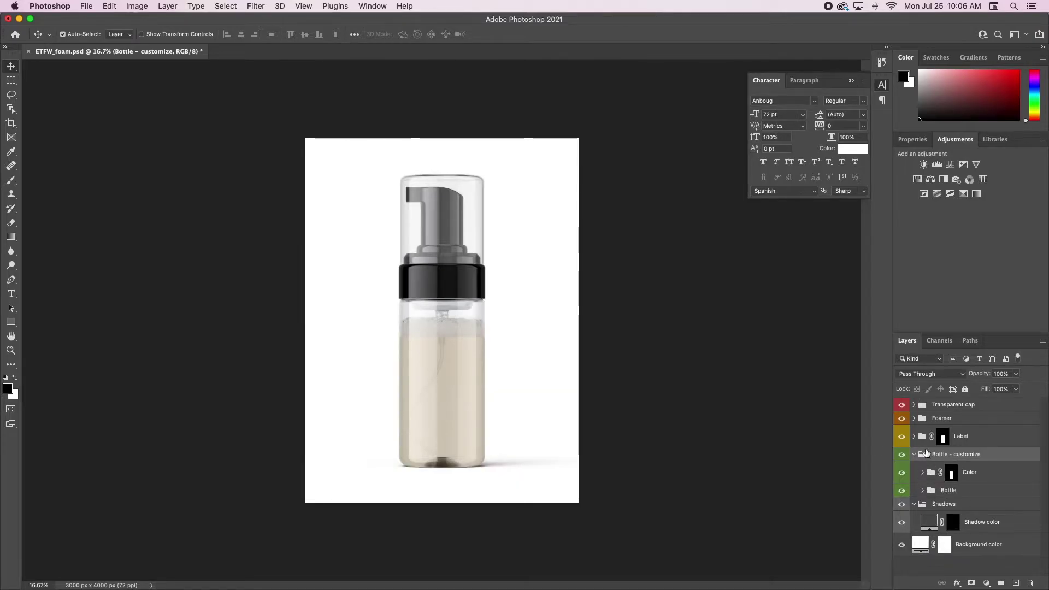
Expand the Label group and open the Project smart object, cancelling the stray Layer Style dialog
click(913, 437)
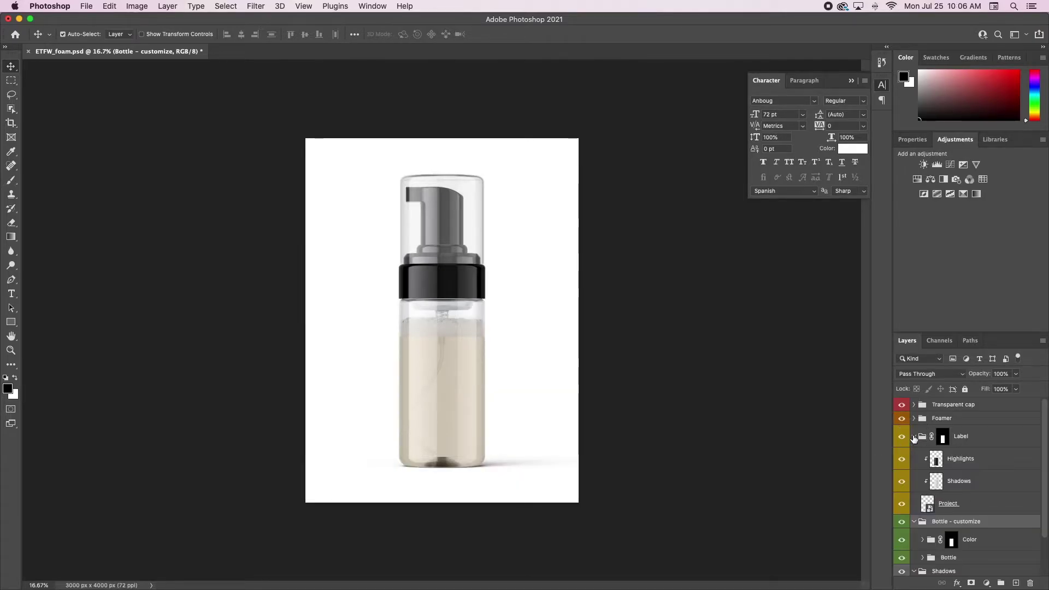
click(948, 503)
double_click(948, 502)
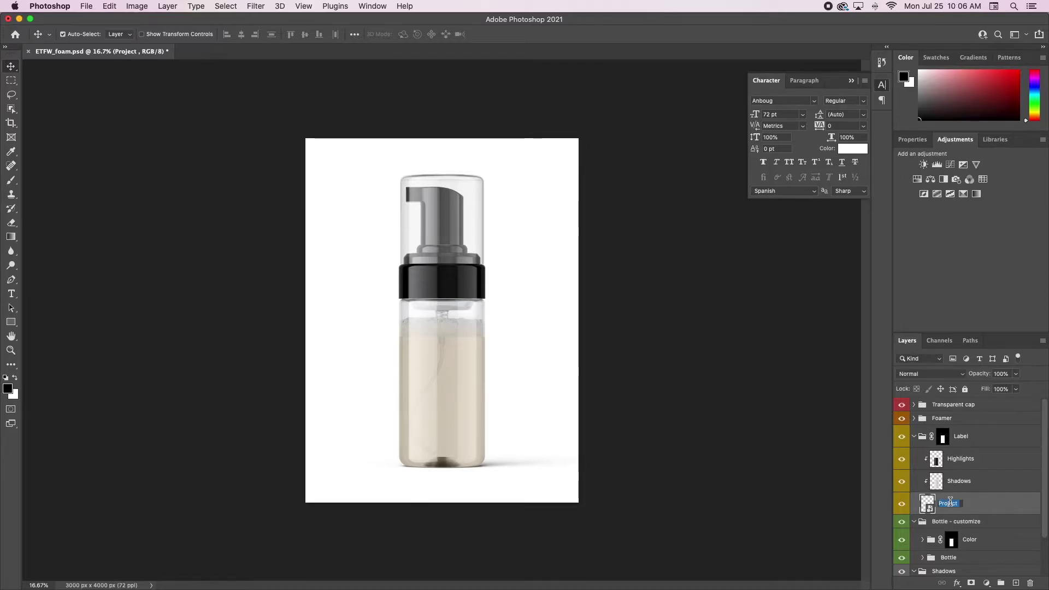
double_click(988, 507)
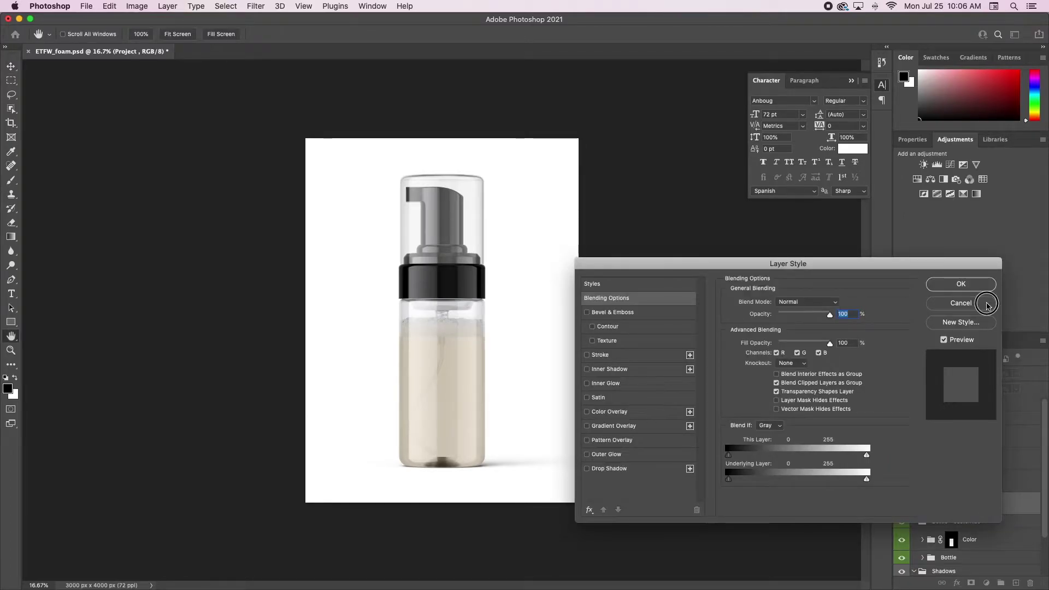
click(986, 303)
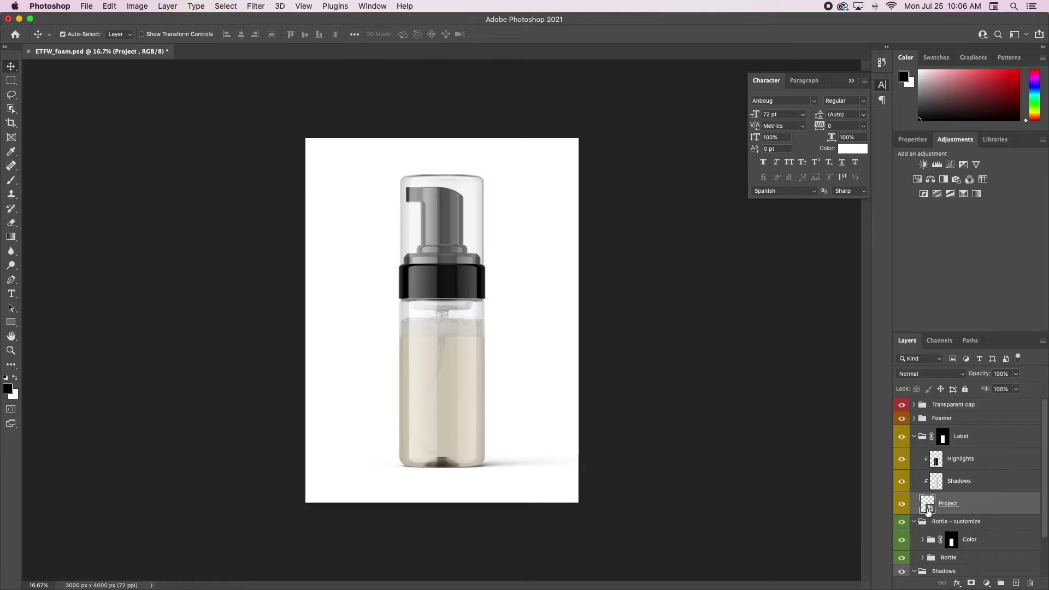
double_click(924, 503)
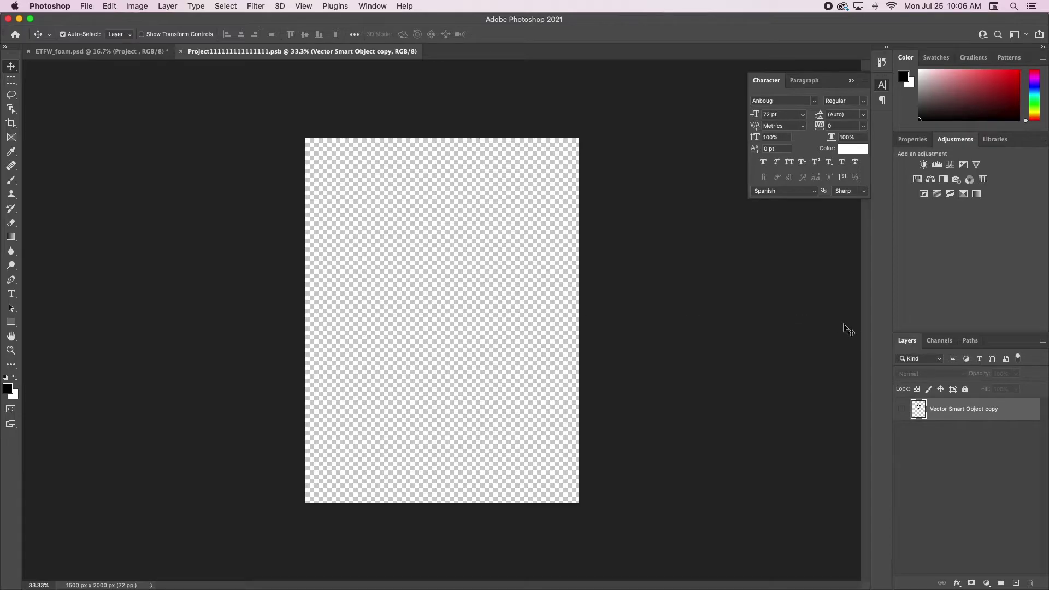
Place the LASH BATH label 1.png from Finder's Lash folder onto the label canvas
drag(1044, 370, 980, 367)
click(990, 370)
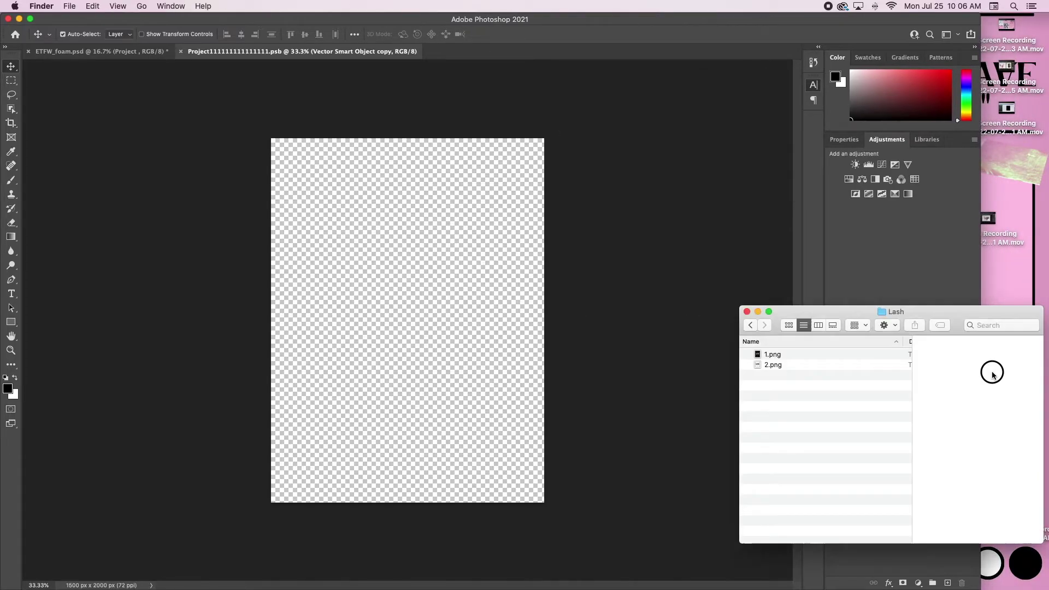
click(792, 365)
click(779, 357)
drag(789, 356, 398, 255)
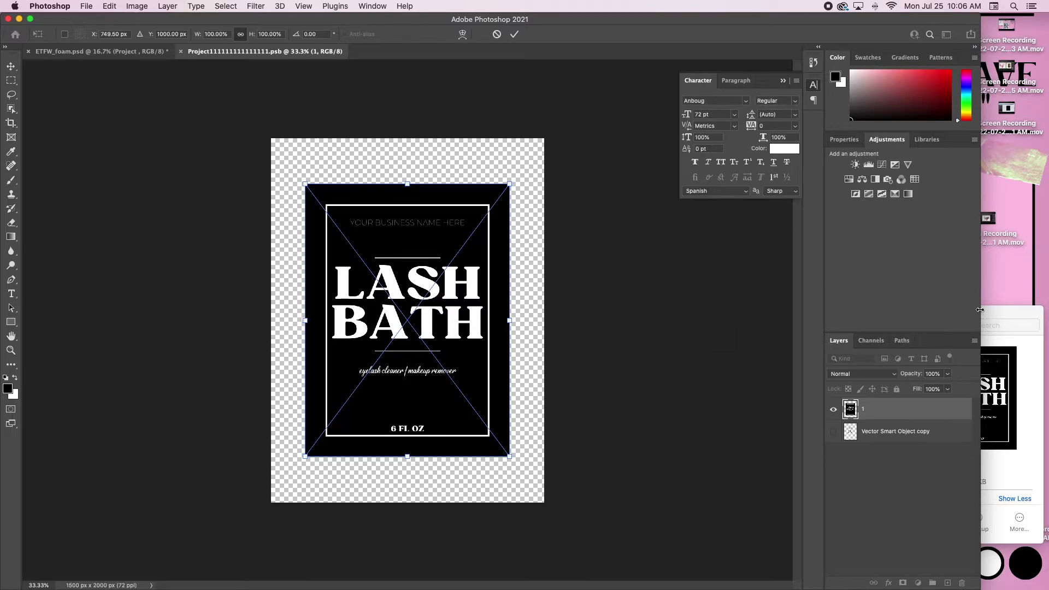
key(Return)
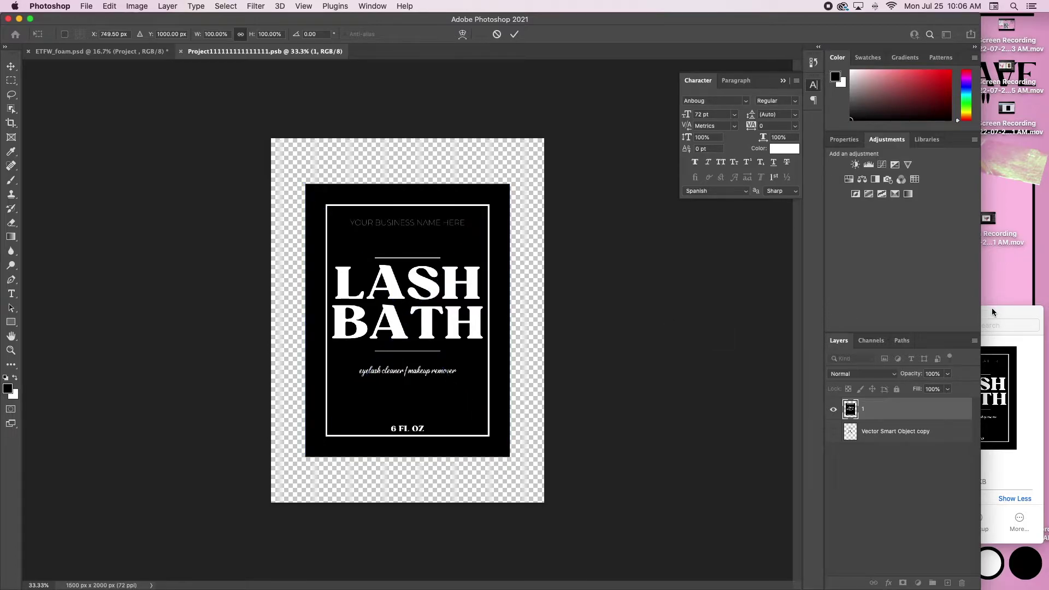
Free Transform the label to enlarge it and stretch it to the full canvas width
drag(980, 301, 1046, 302)
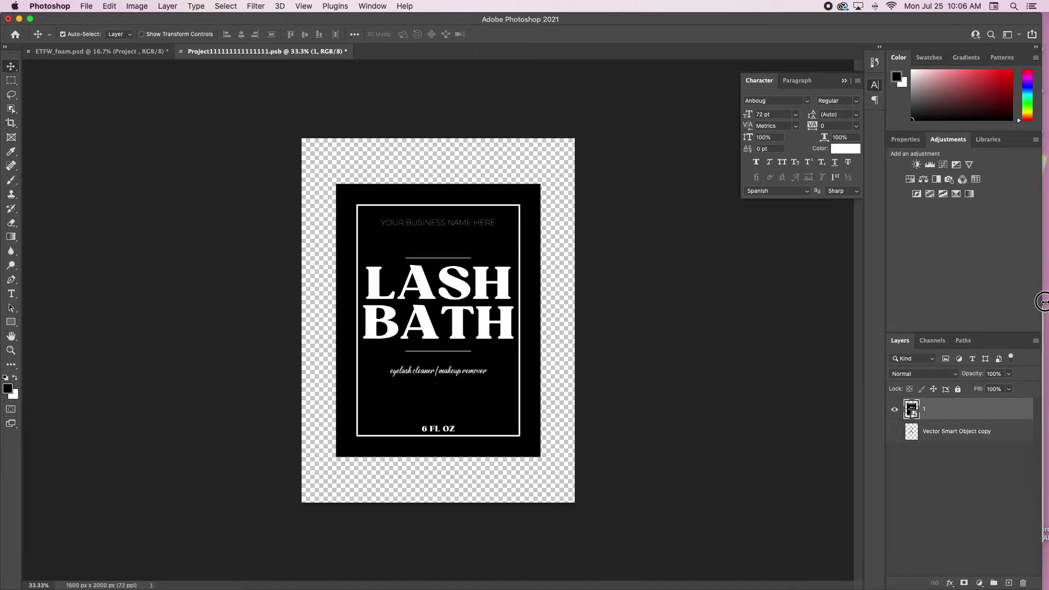
mouse_move(459, 344)
mouse_down()
mouse_move(440, 328)
mouse_move(458, 345)
mouse_move(424, 347)
mouse_move(480, 355)
mouse_move(458, 352)
mouse_up()
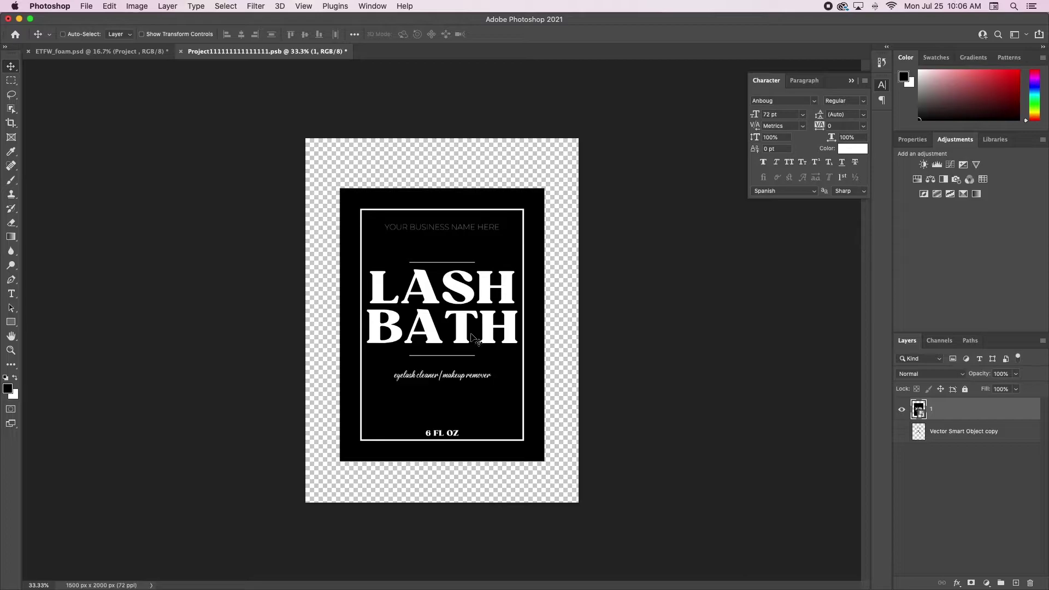
key(super+t)
drag(510, 336, 476, 324)
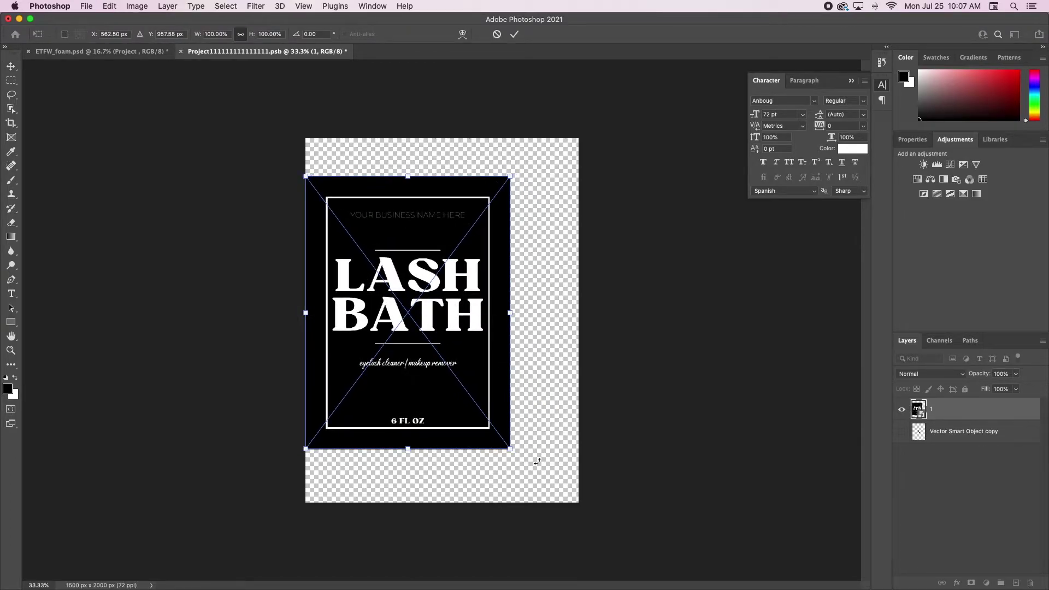
drag(510, 448, 568, 461)
drag(421, 450, 422, 441)
drag(538, 332, 542, 311)
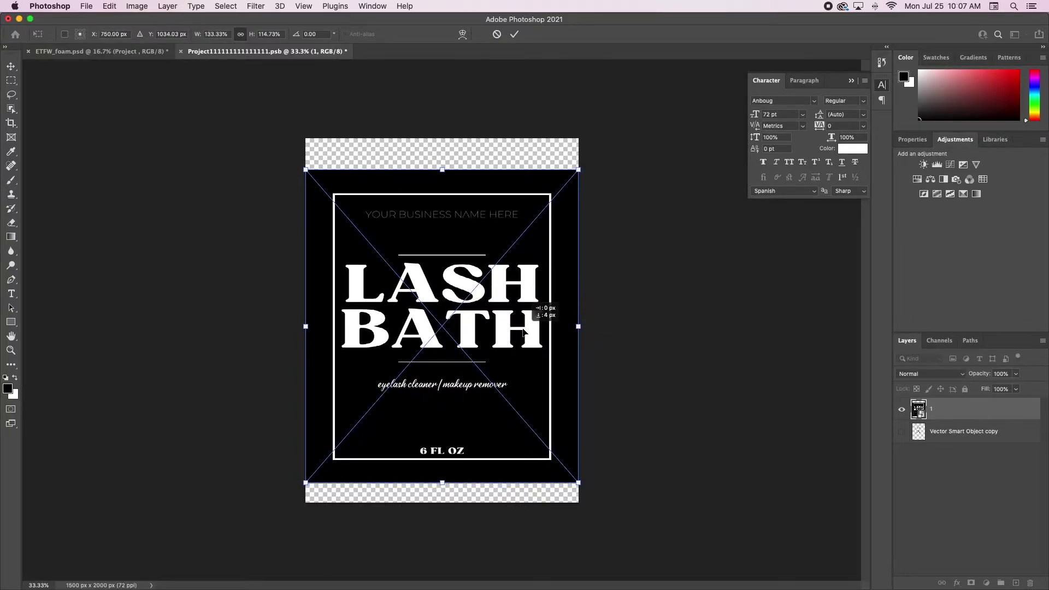
click(514, 34)
Align the label's vertical centre to the canvas
click(354, 34)
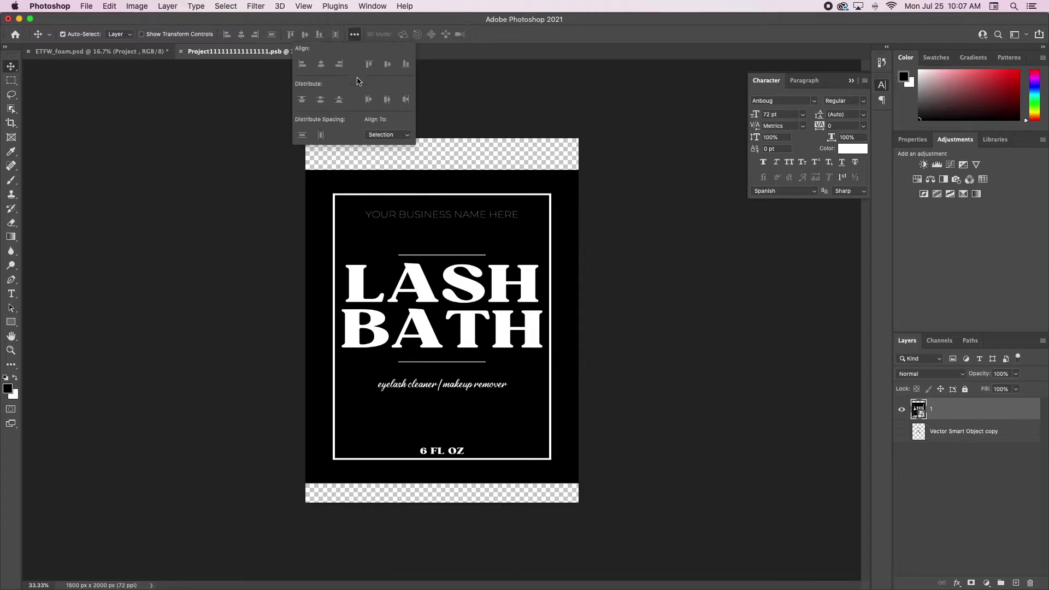
click(388, 136)
click(372, 148)
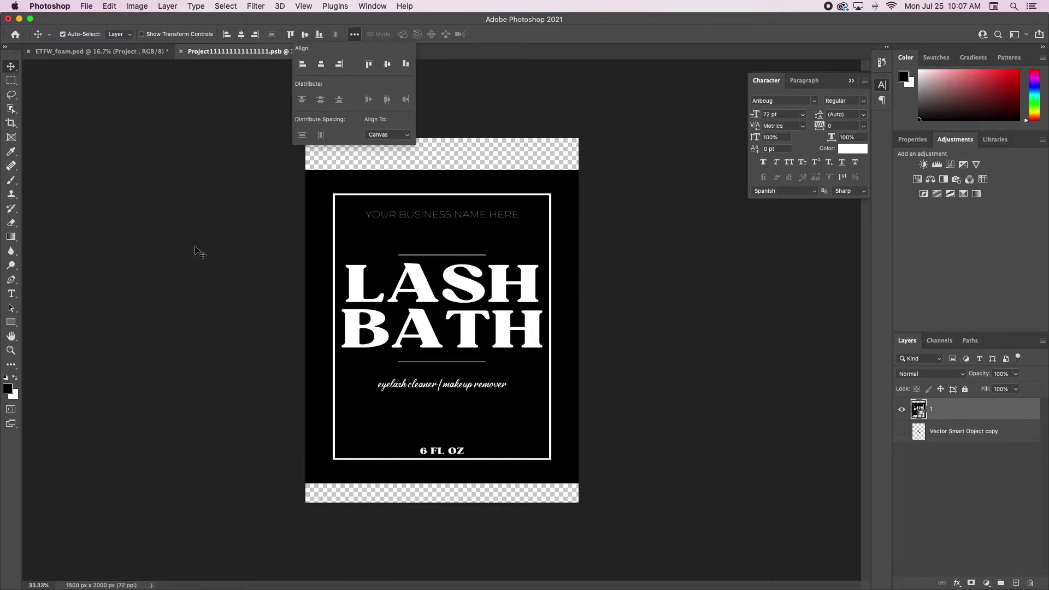
click(387, 64)
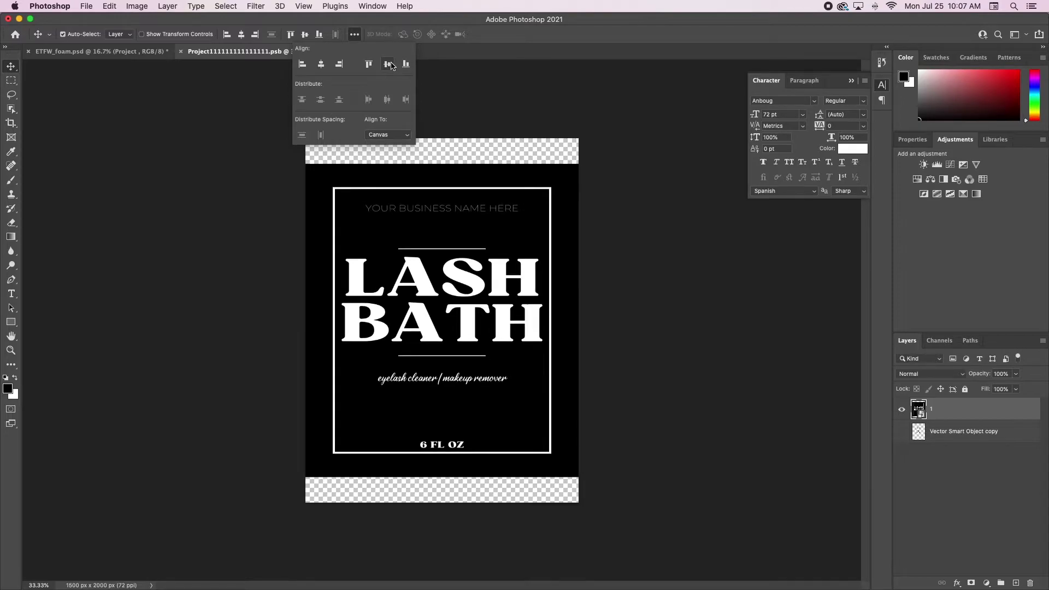
click(702, 303)
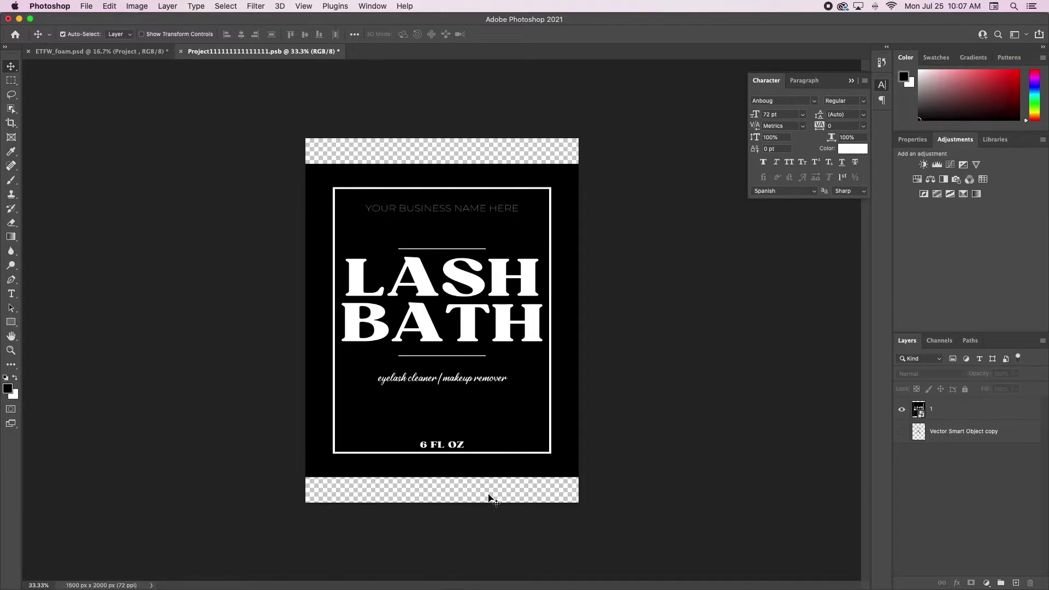
Save the label, check it on the ETFW_foam bottle, then nudge the label artwork slightly lower
key(super+s)
click(123, 52)
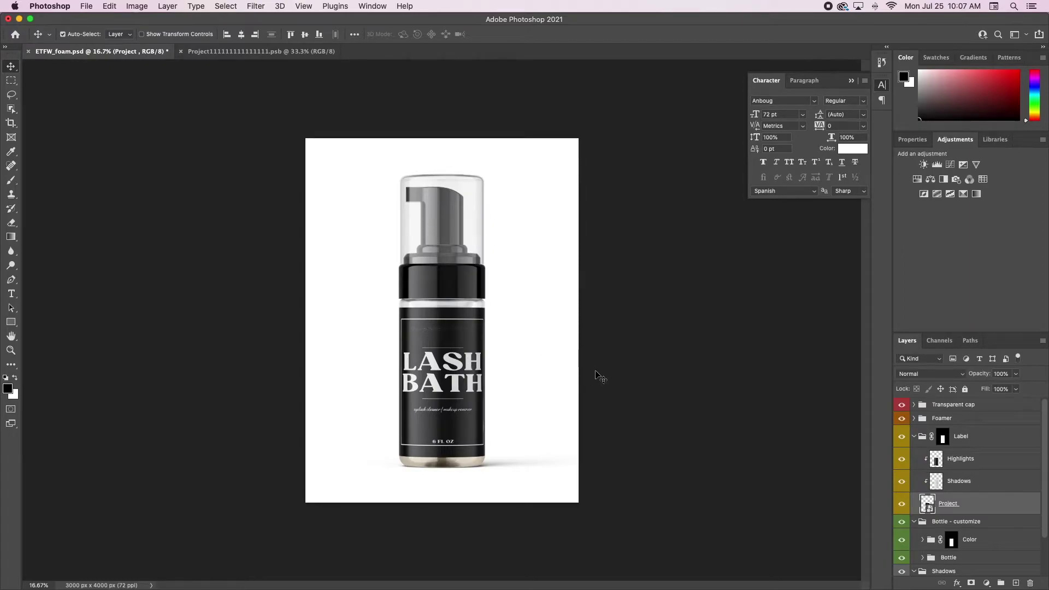
key(super+equal)
key(super+equal)
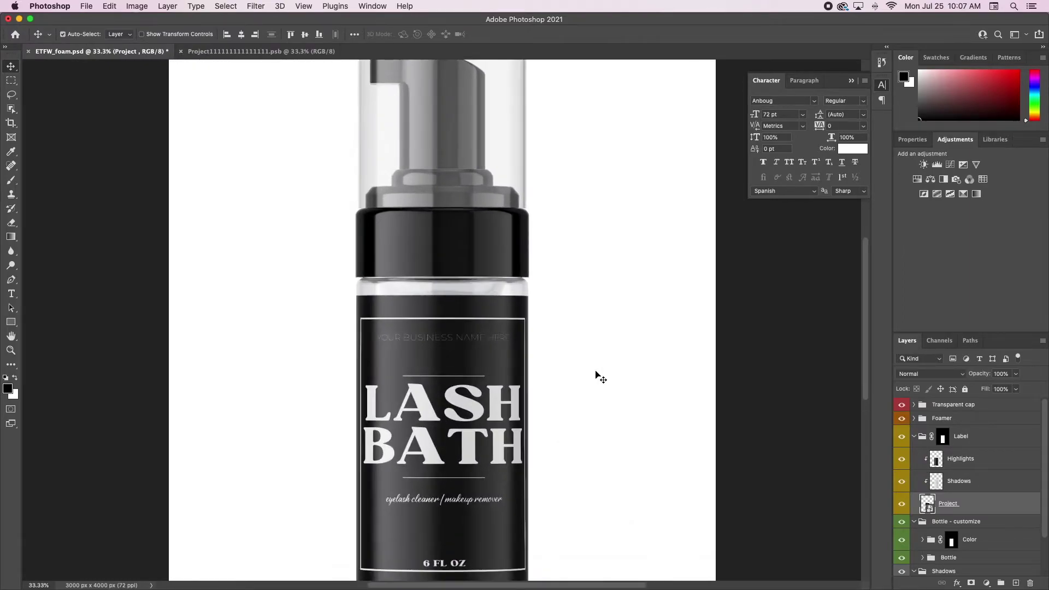
scroll(585, 379, down, 5)
scroll(589, 380, up, 4)
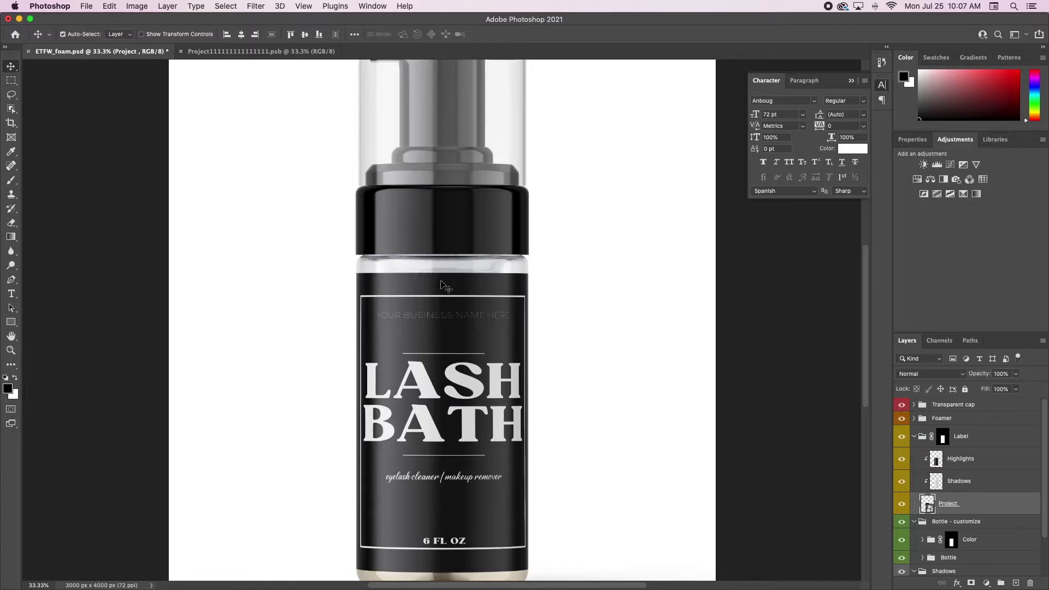
scroll(453, 356, down, 3)
scroll(453, 356, up, 3)
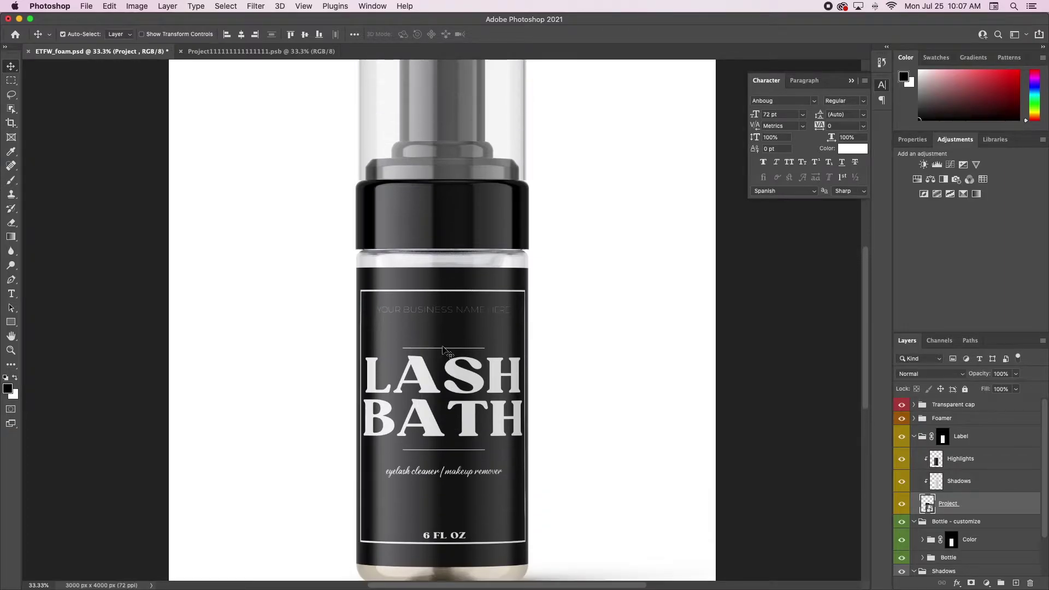
click(260, 51)
drag(541, 218, 539, 217)
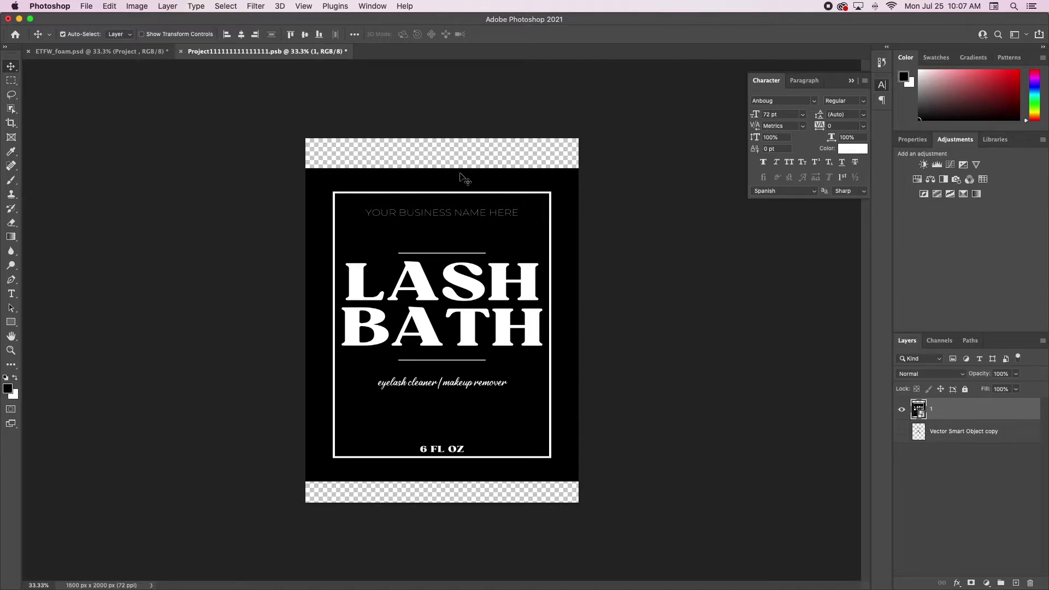
Lower the label's top edge to shorten it slightly, and save the label document
key(super+t)
drag(442, 166, 442, 180)
double_click(492, 431)
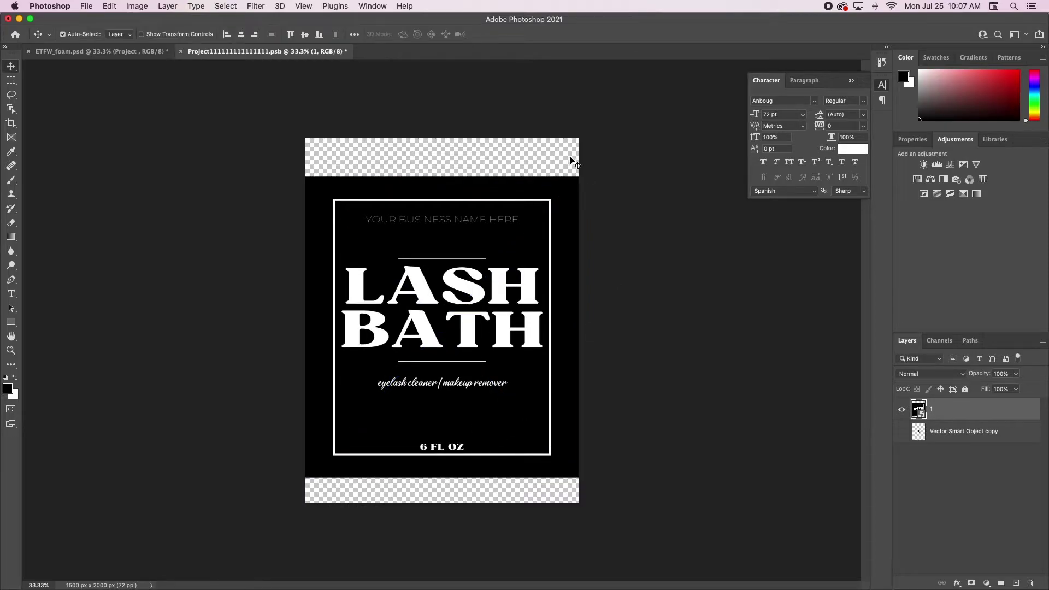
key(super+s)
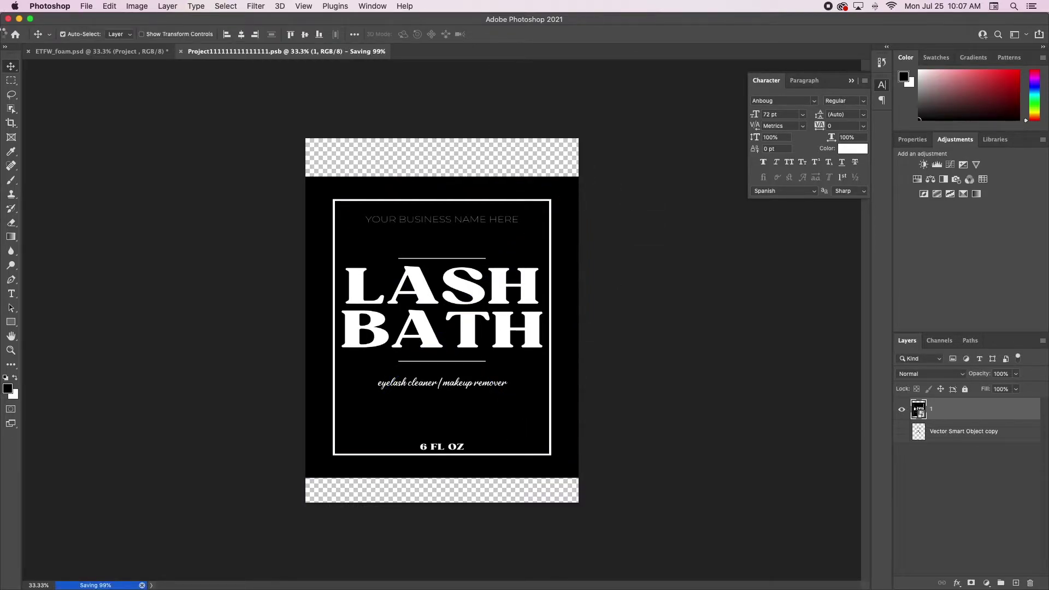
Review the updated LASH BATH label on the ETFW_foam bottle mockup
click(103, 55)
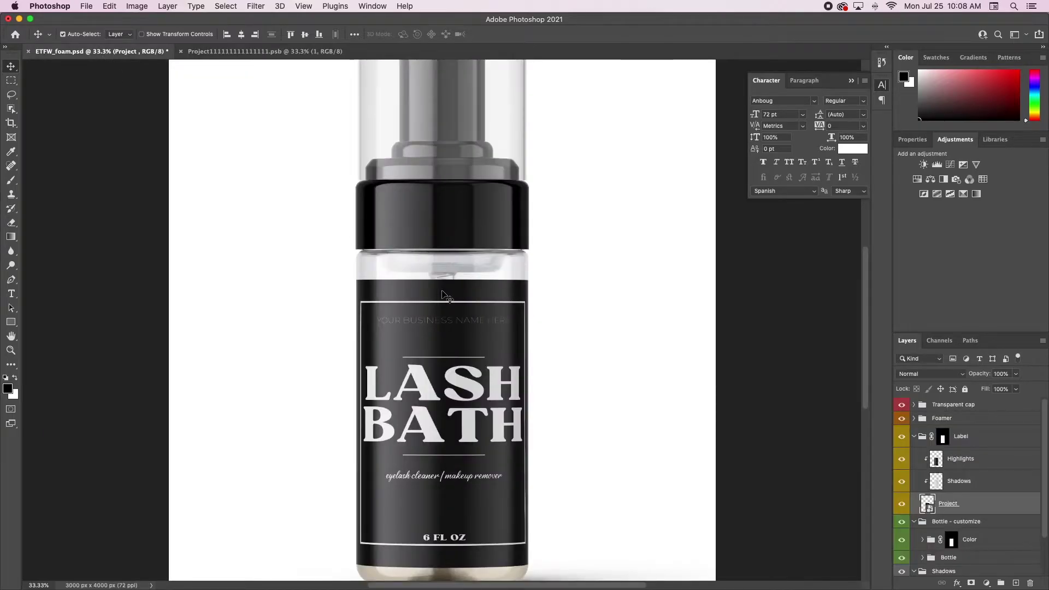
scroll(447, 295, down, 5)
scroll(457, 273, right, 1)
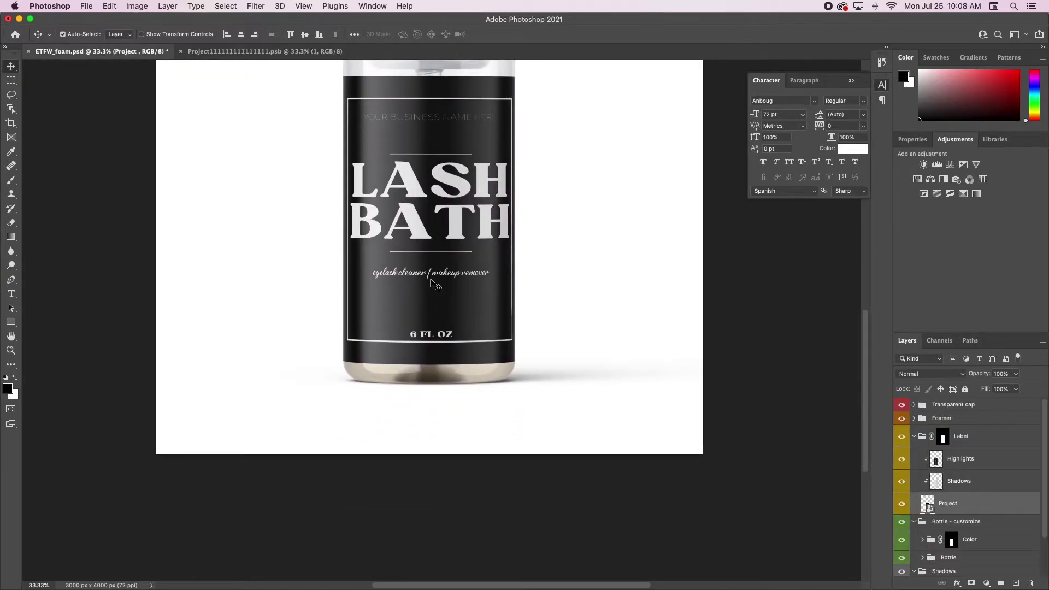
scroll(415, 273, up, 4)
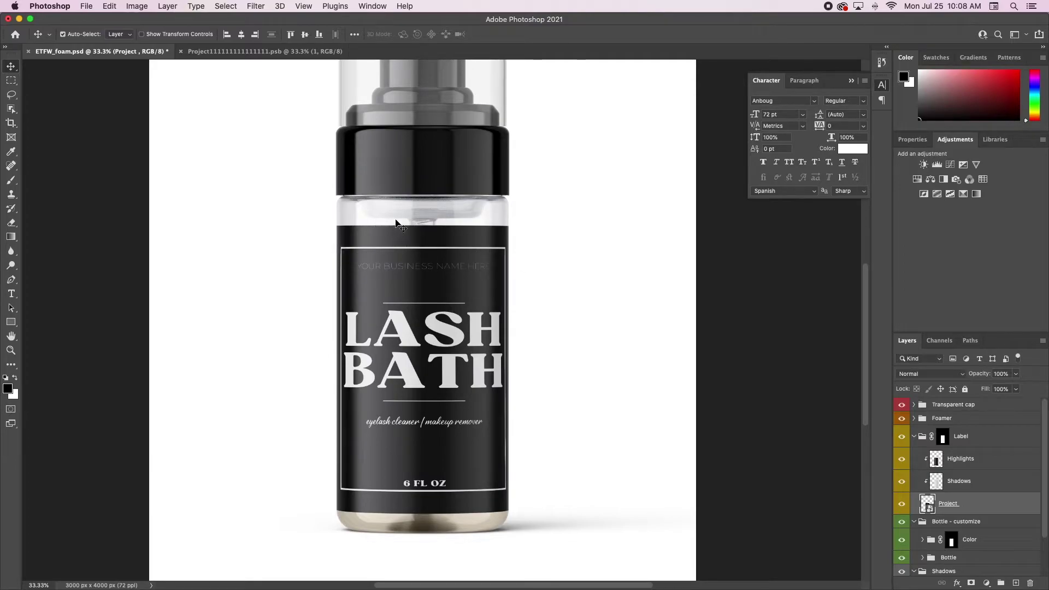
scroll(538, 358, down, 1)
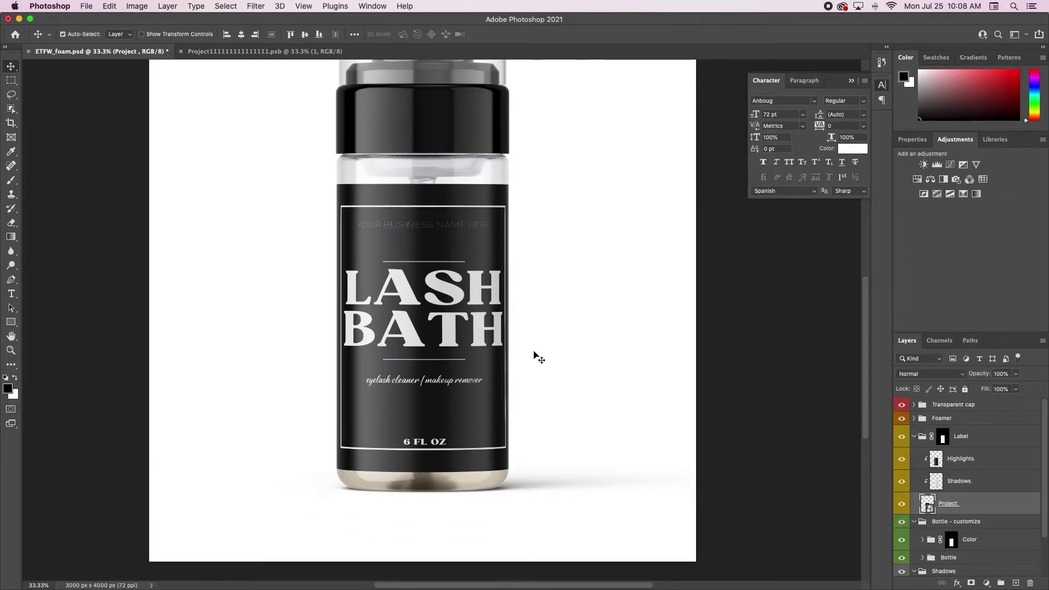
scroll(424, 292, up, 1)
Reopen the label smart object, reposition the label and widen it to the full canvas width
double_click(425, 292)
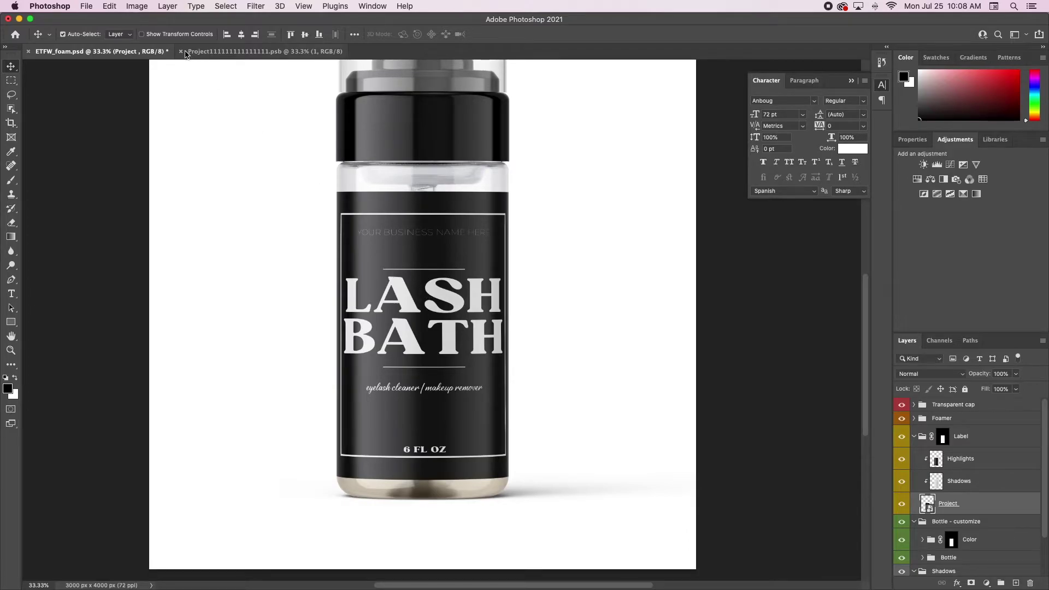
drag(503, 285, 494, 290)
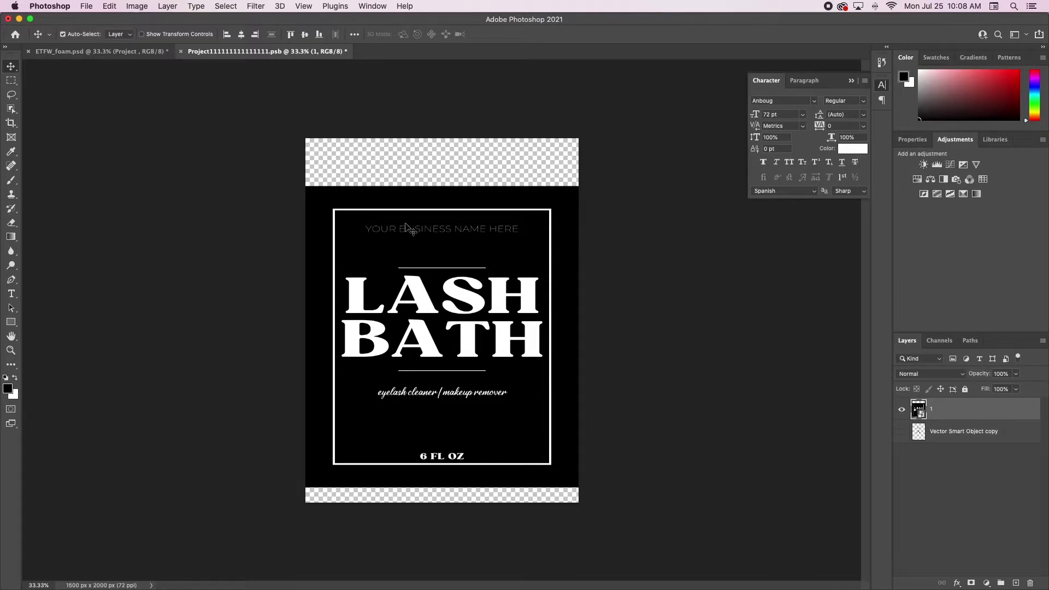
key(super+t)
drag(429, 185, 439, 209)
drag(439, 219, 440, 217)
drag(507, 372, 491, 350)
drag(547, 331, 578, 331)
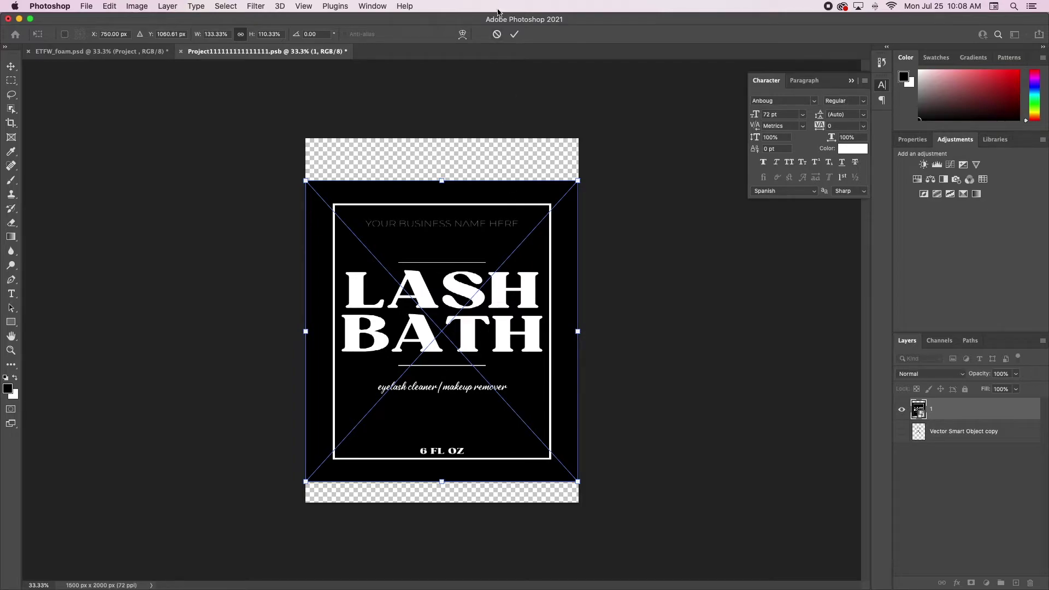
click(514, 34)
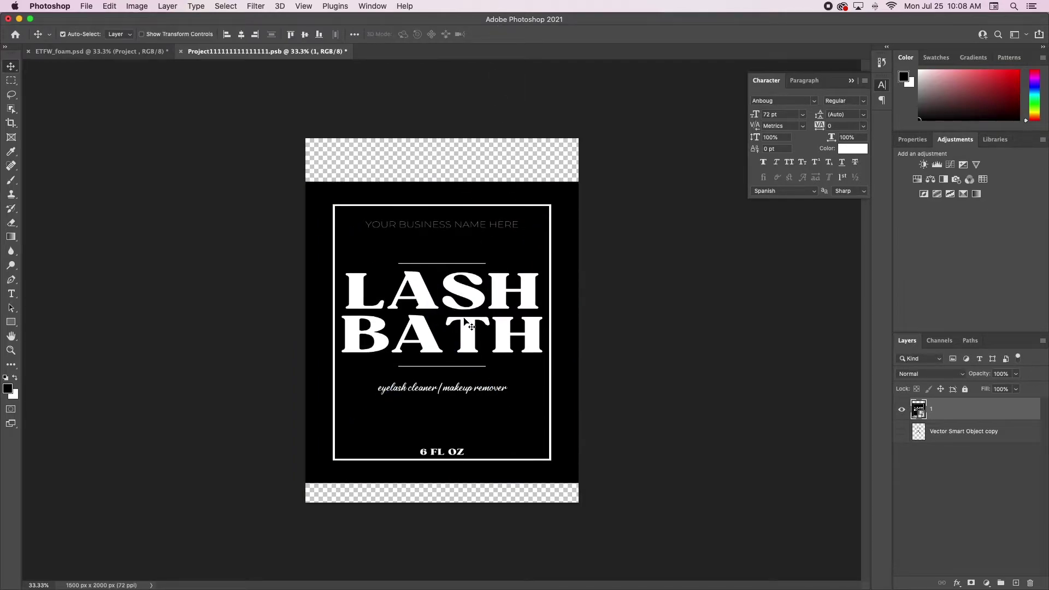
Try shrinking the label's height to about 100%, then undo the change
key(super+t)
drag(449, 482, 440, 454)
drag(480, 354, 480, 369)
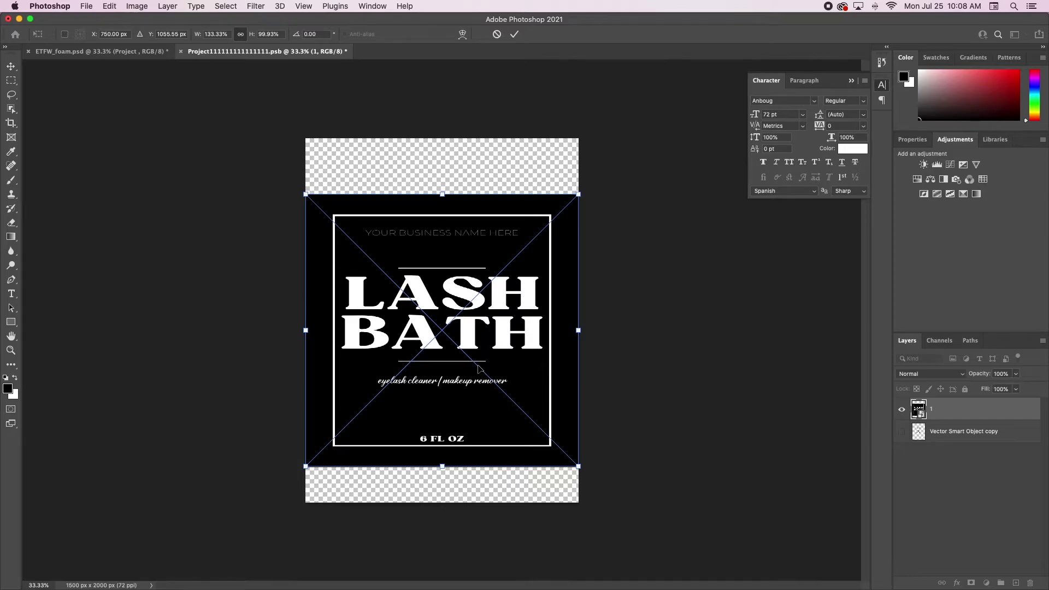
key(Return)
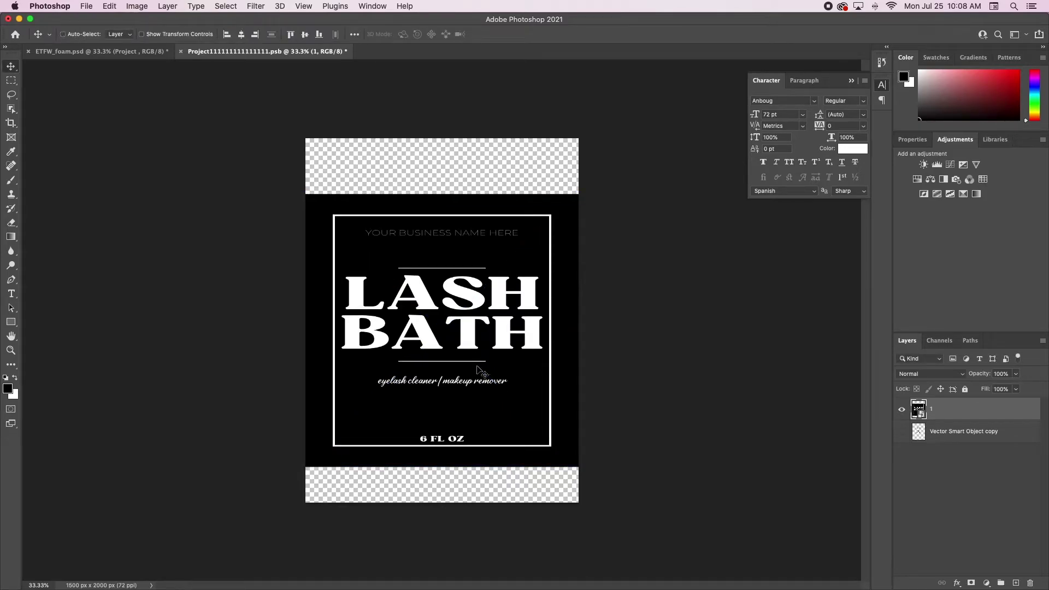
key(super+z)
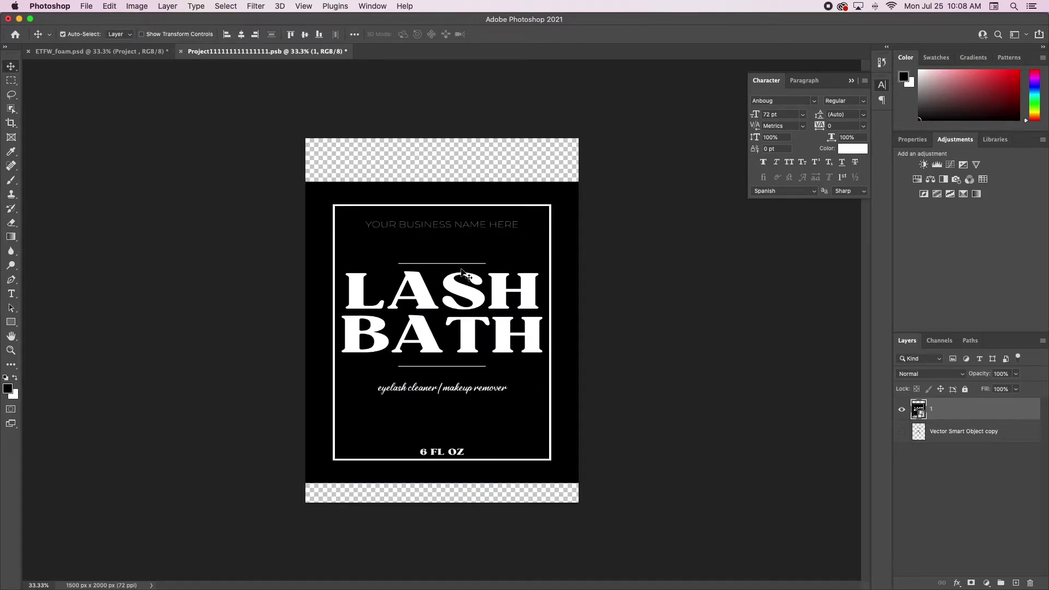
key(super)
key(super+z)
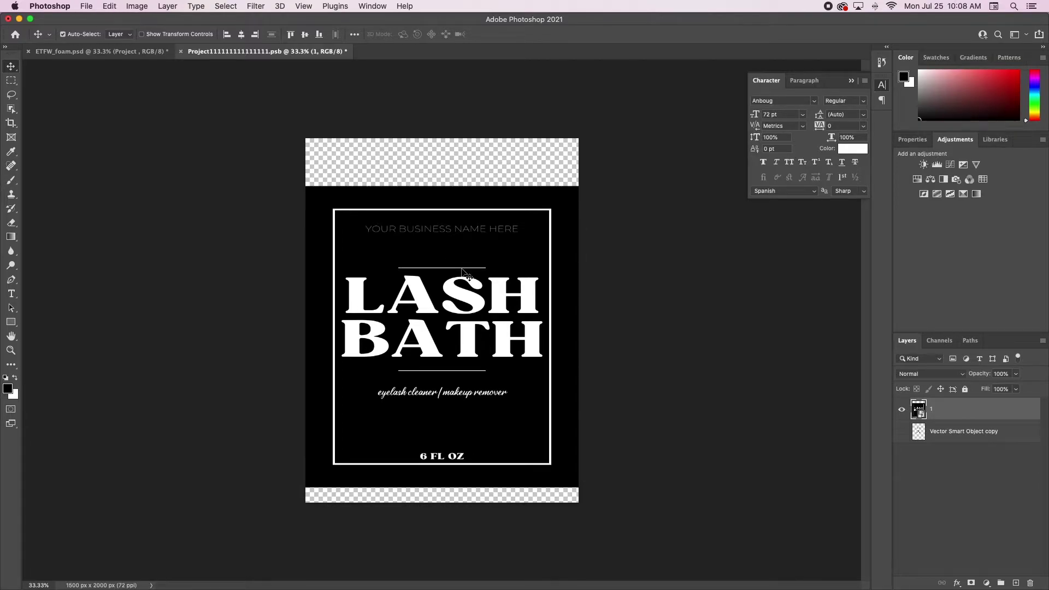
Squash the label to 95.47% height from top and bottom, save it, and return to the bottle
key(super+t)
drag(438, 186, 439, 203)
drag(441, 488, 441, 463)
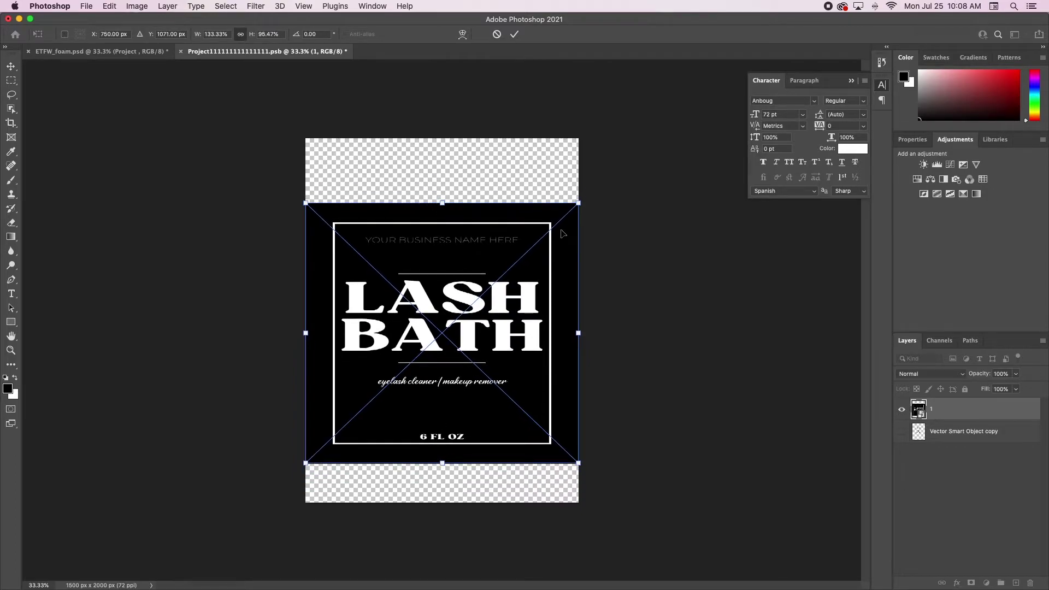
key(Return)
key(super+s)
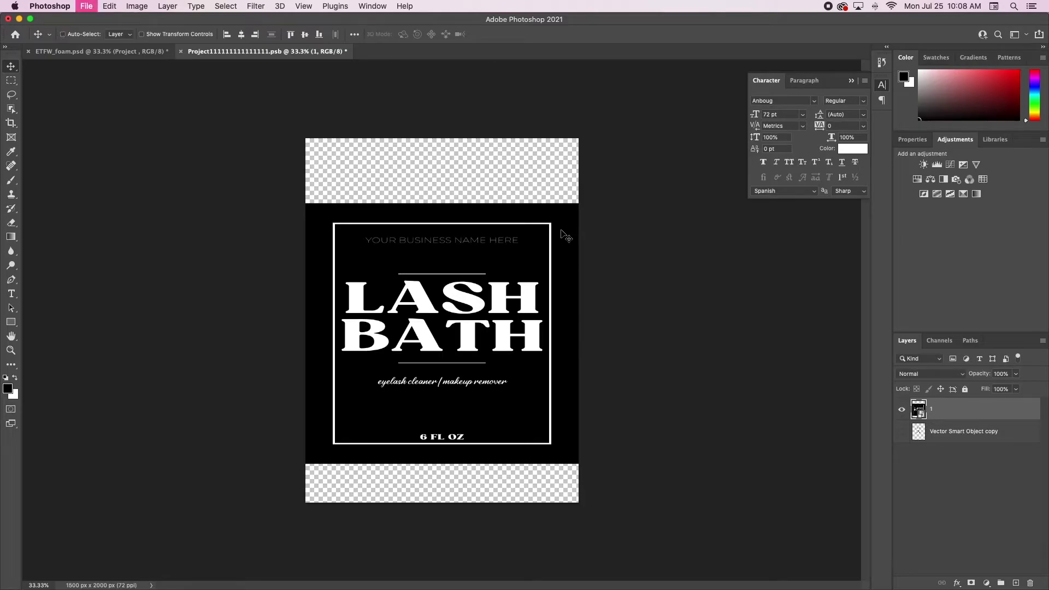
click(75, 52)
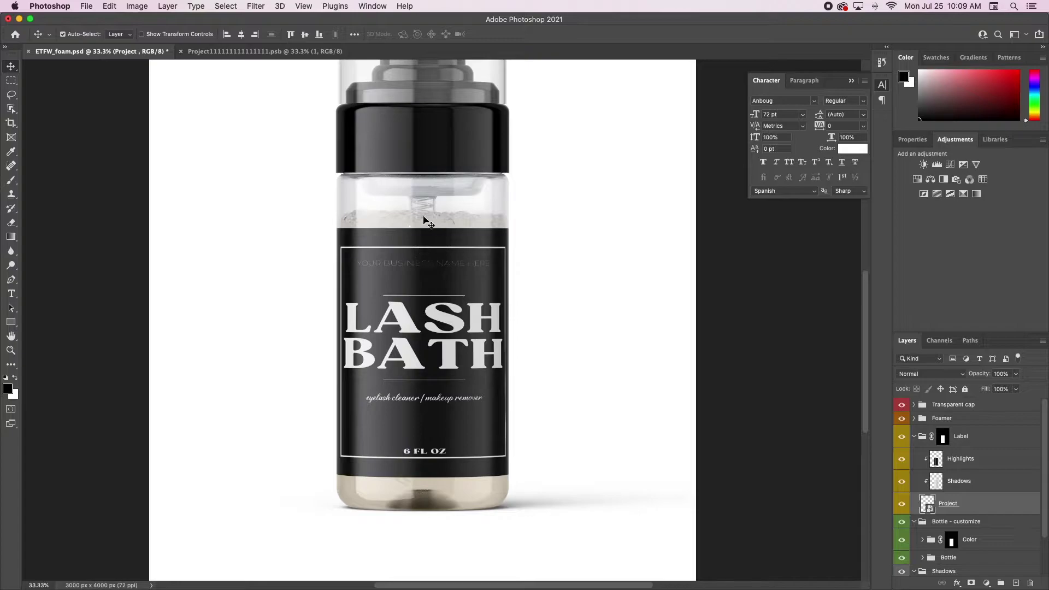
Zoom out to the whole bottle and hide the white Background color layer
key(super+minus)
key(super+minus)
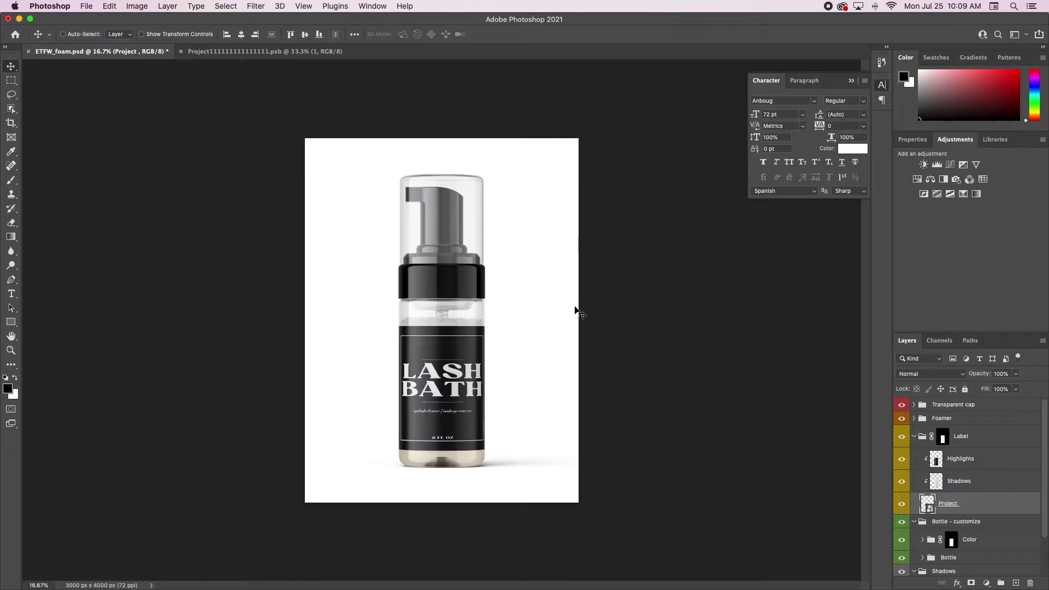
key(super+plus)
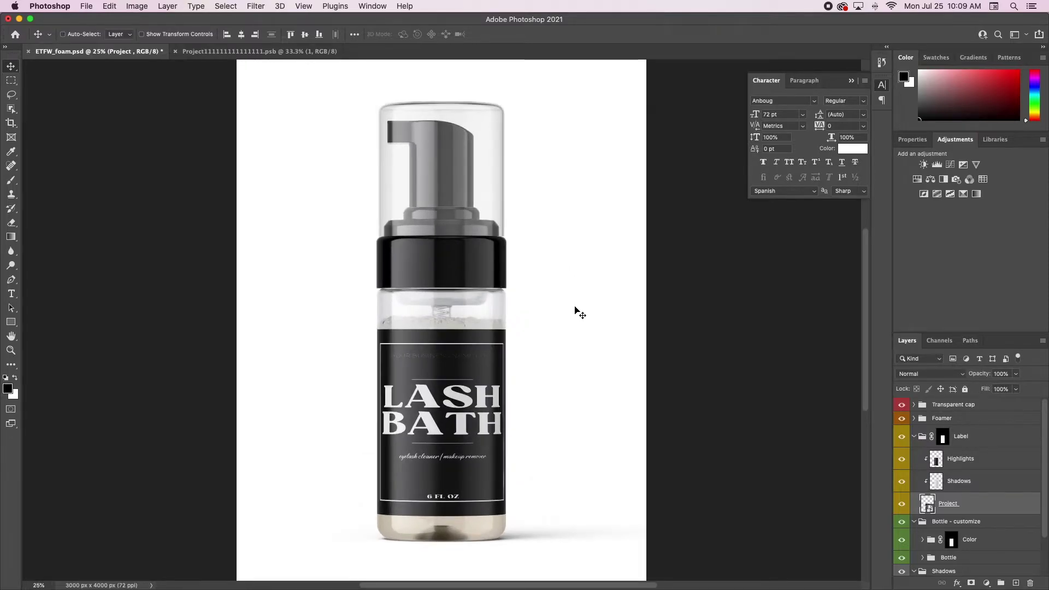
key(super+minus)
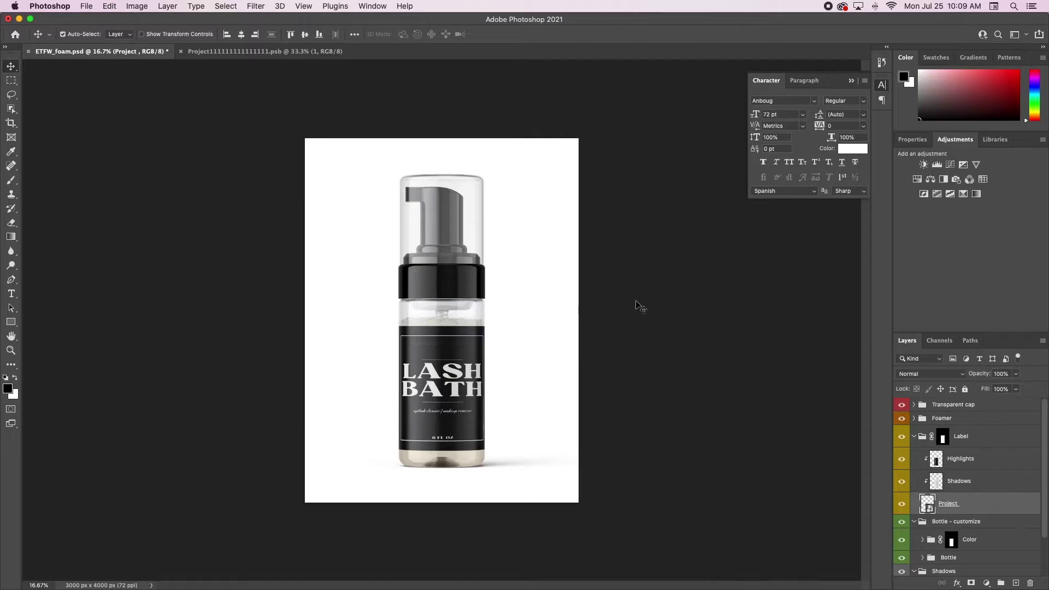
scroll(956, 543, down, 2)
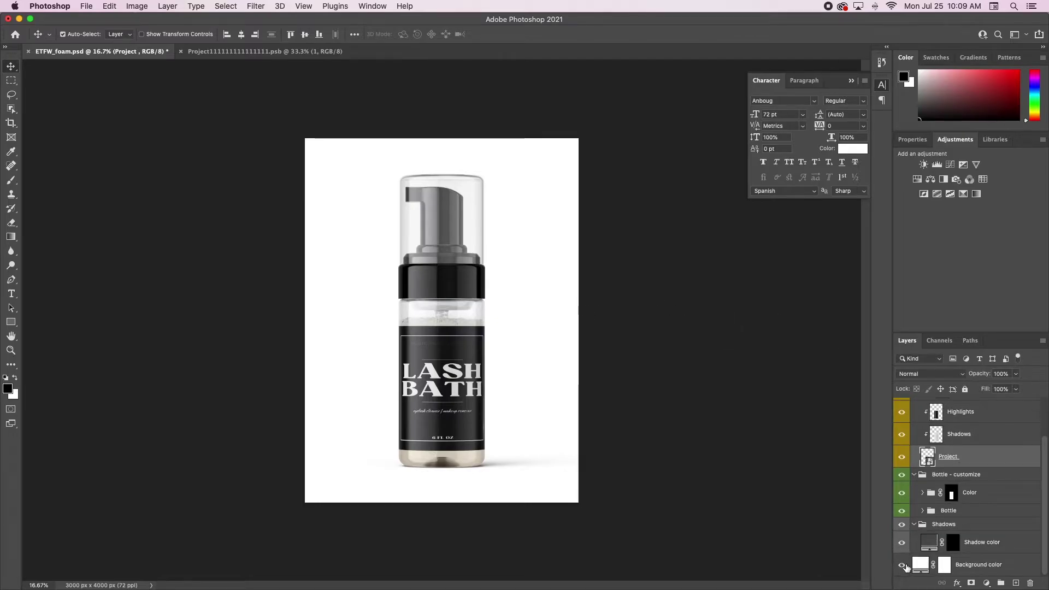
click(901, 564)
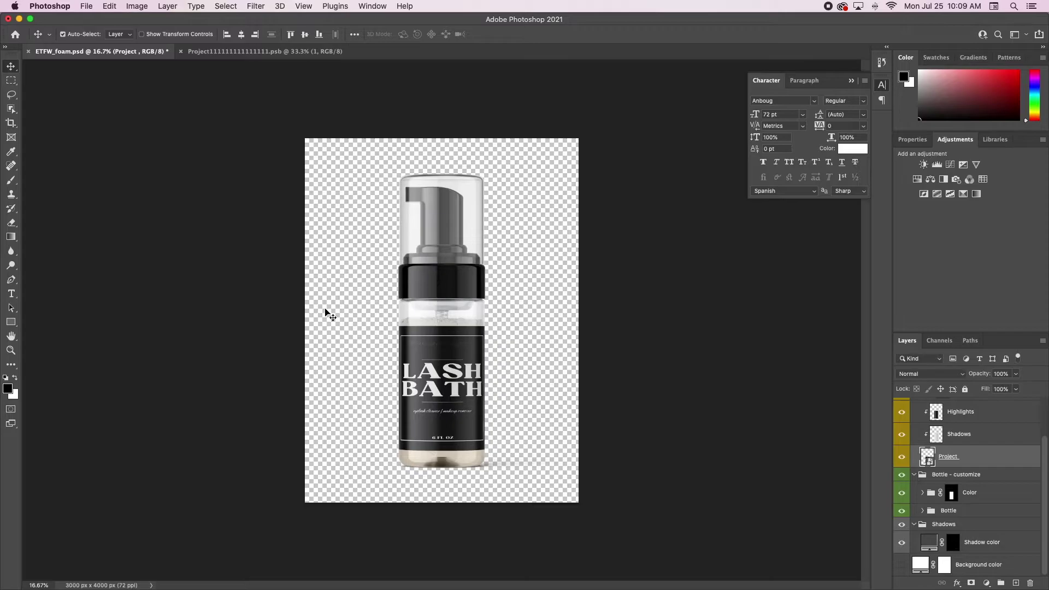
Quick Export the transparent bottle as lashbath.png into Downloads
click(86, 6)
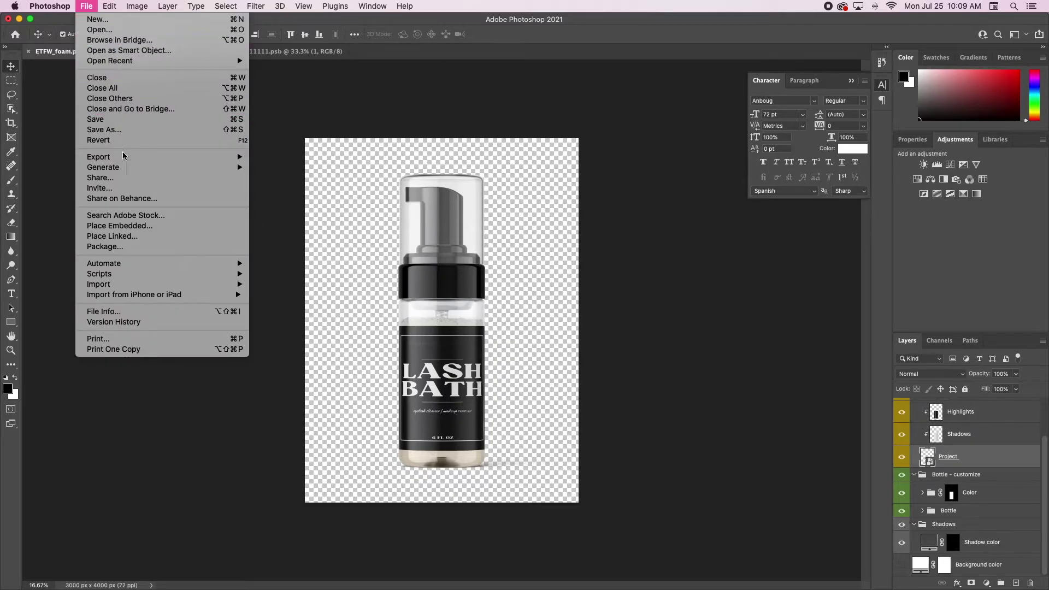
mouse_move(226, 154)
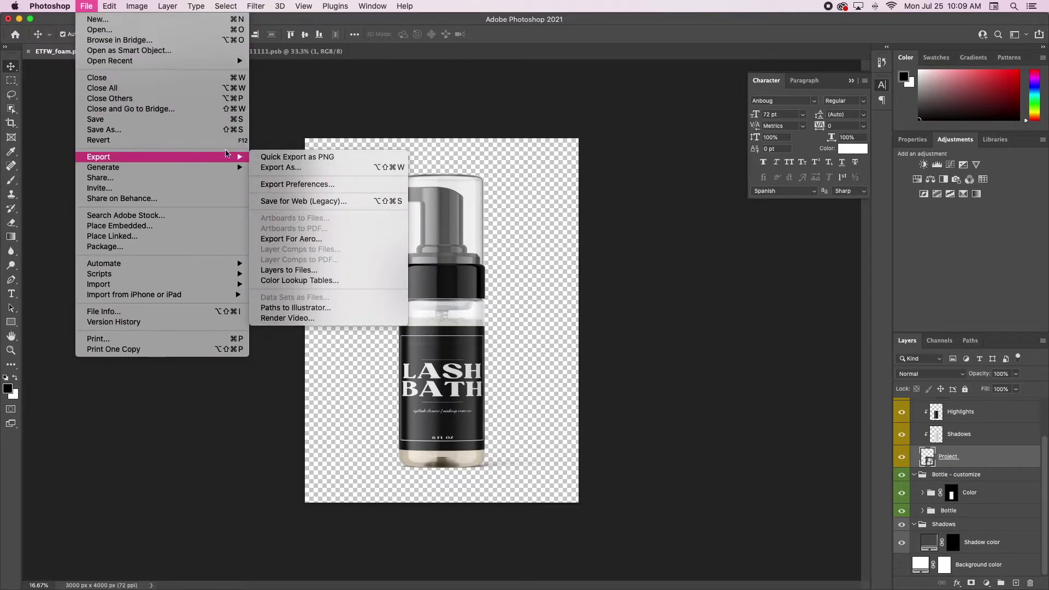
click(619, 273)
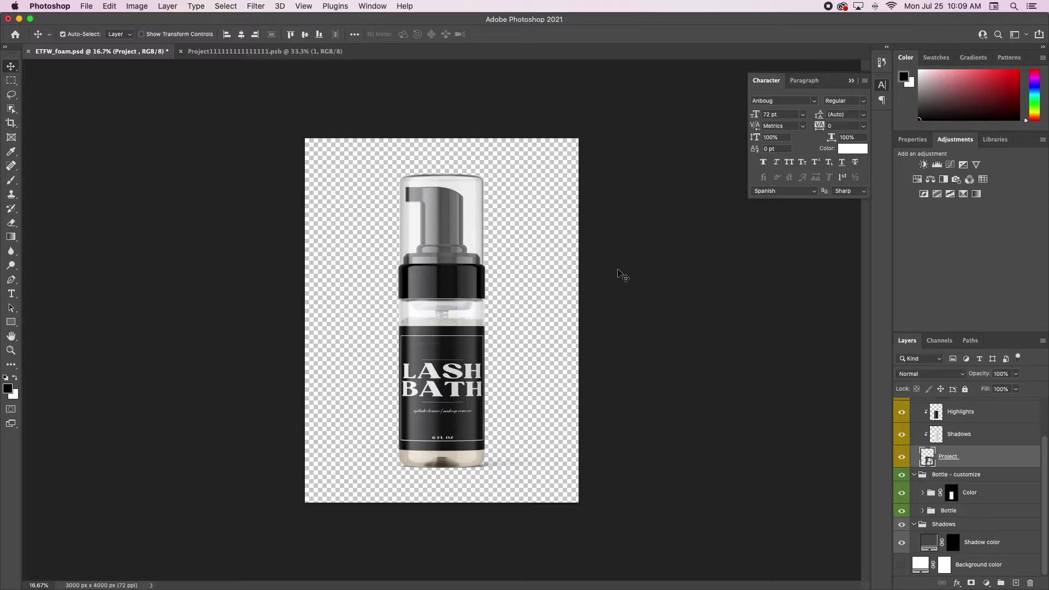
click(86, 6)
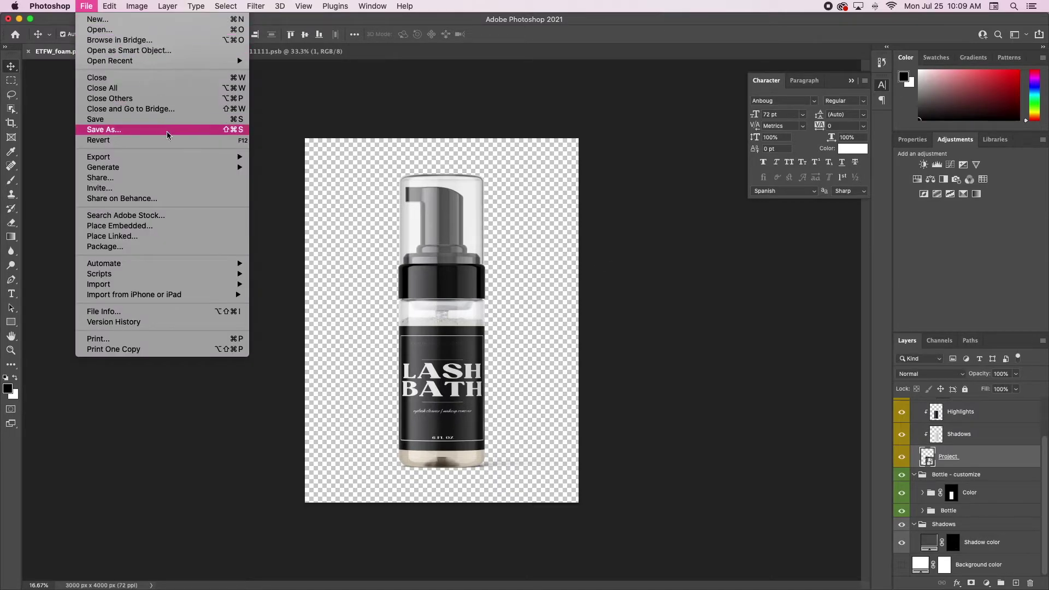
mouse_move(175, 157)
click(257, 157)
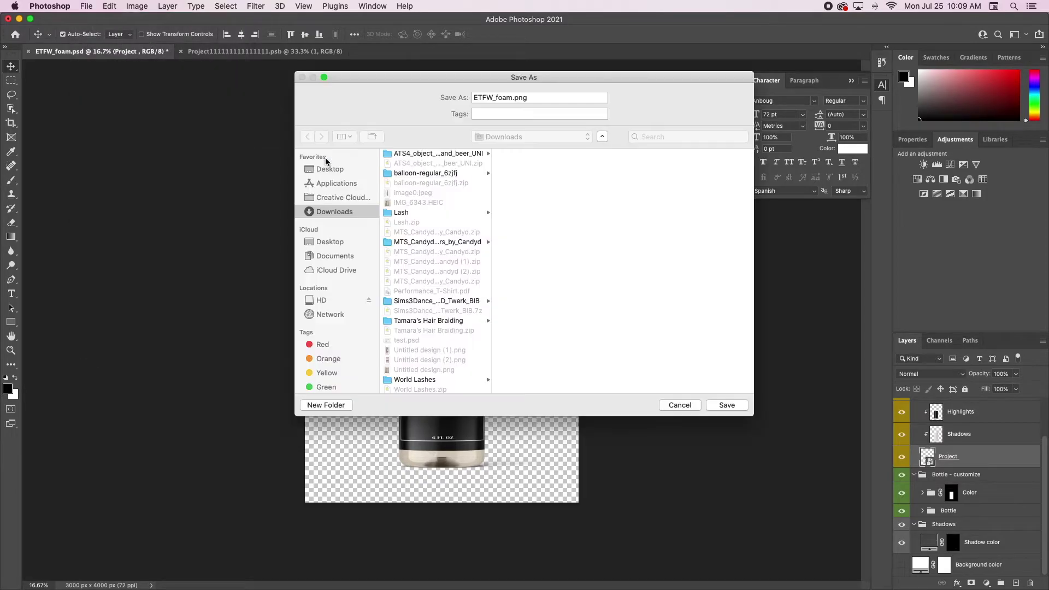
click(510, 99)
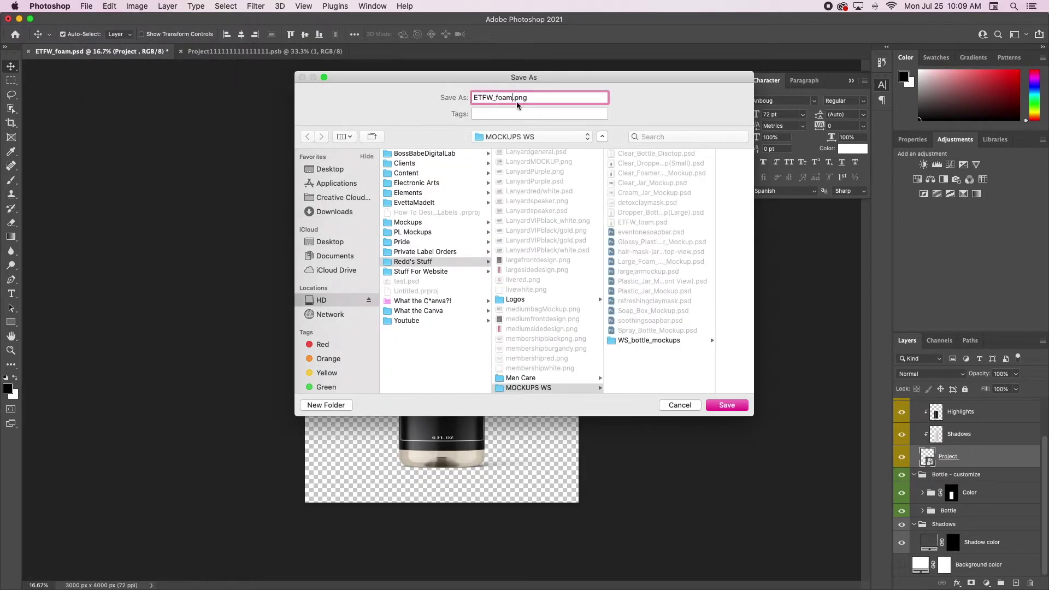
click(334, 211)
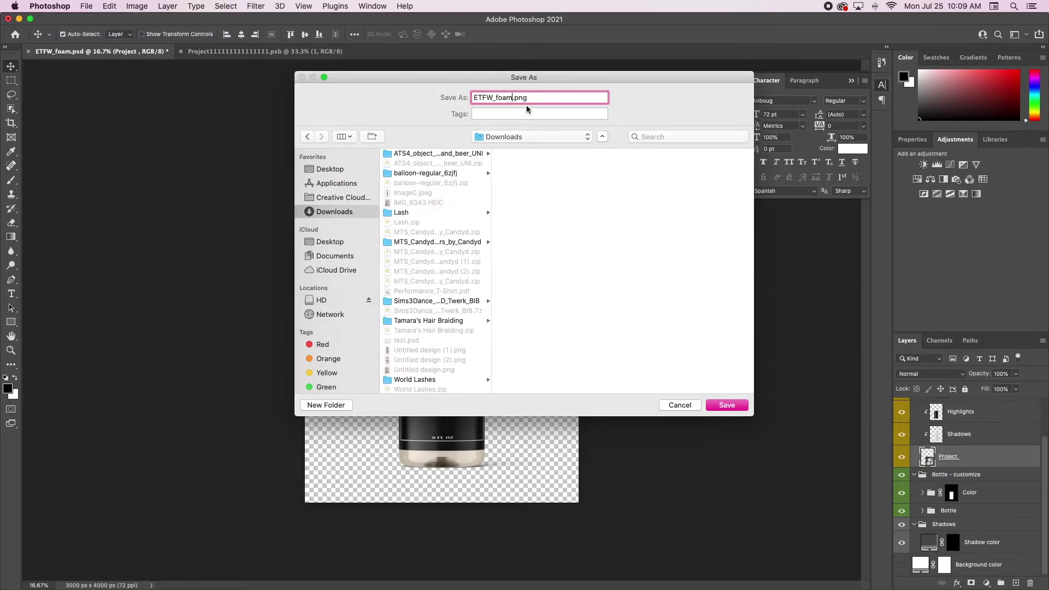
drag(512, 97, 474, 99)
text(lashbath)
key(Return)
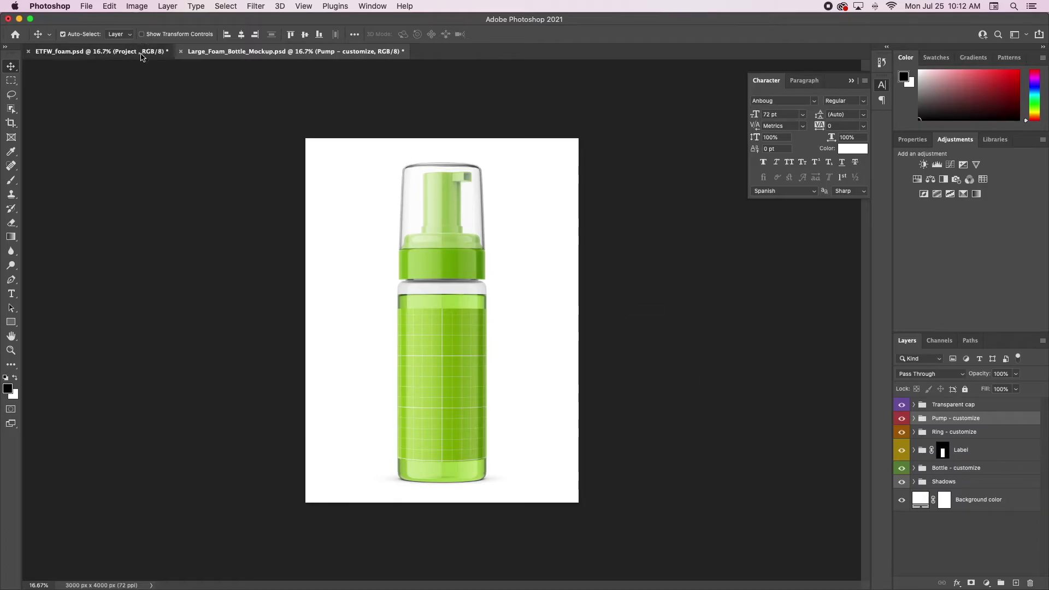
Switch to the large foam bottle mockup and inspect its Transparent cap group
click(132, 51)
click(256, 56)
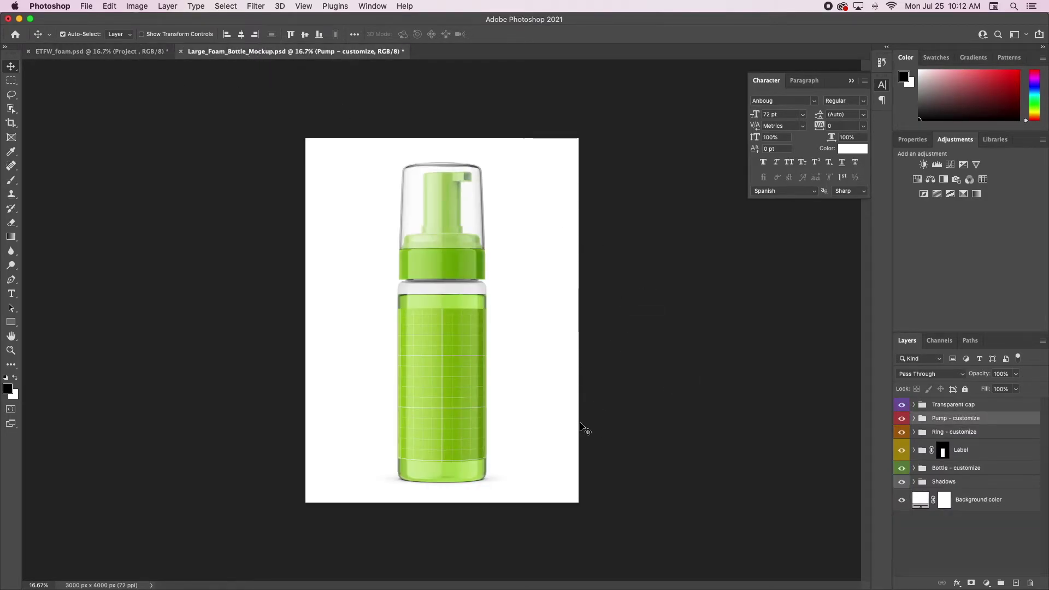
click(902, 405)
click(902, 406)
click(911, 405)
click(913, 405)
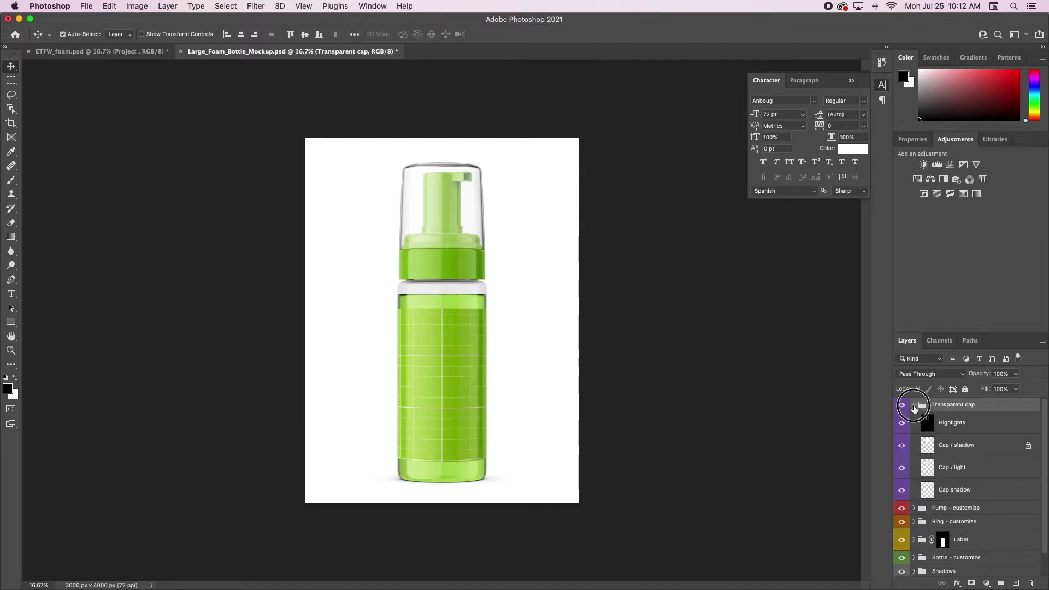
click(914, 406)
In Pump - customize, hide the 0° and 45° variants, show 90°, and expand it
click(913, 418)
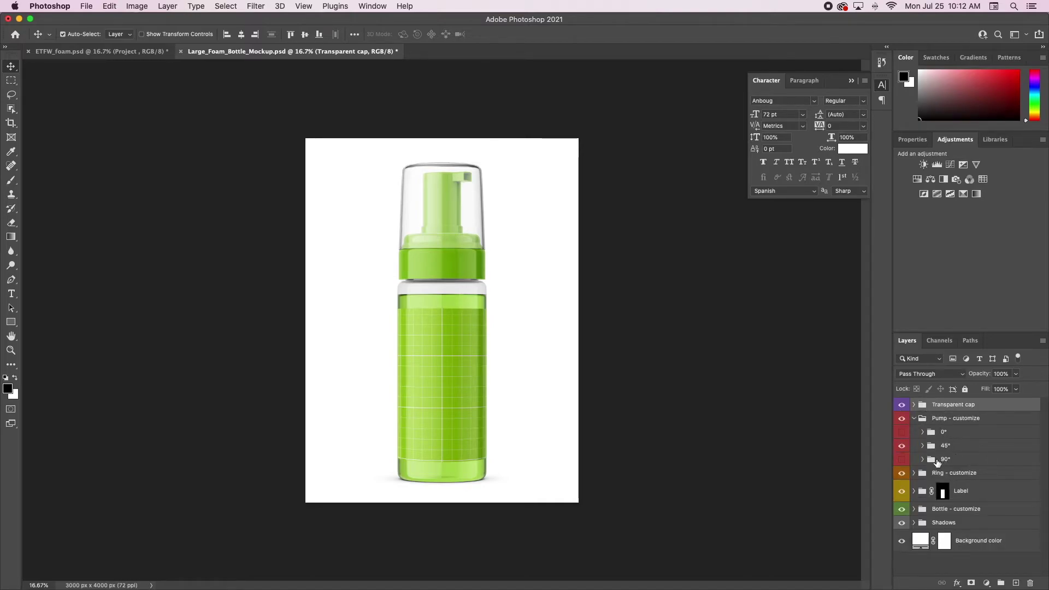
click(902, 432)
click(901, 446)
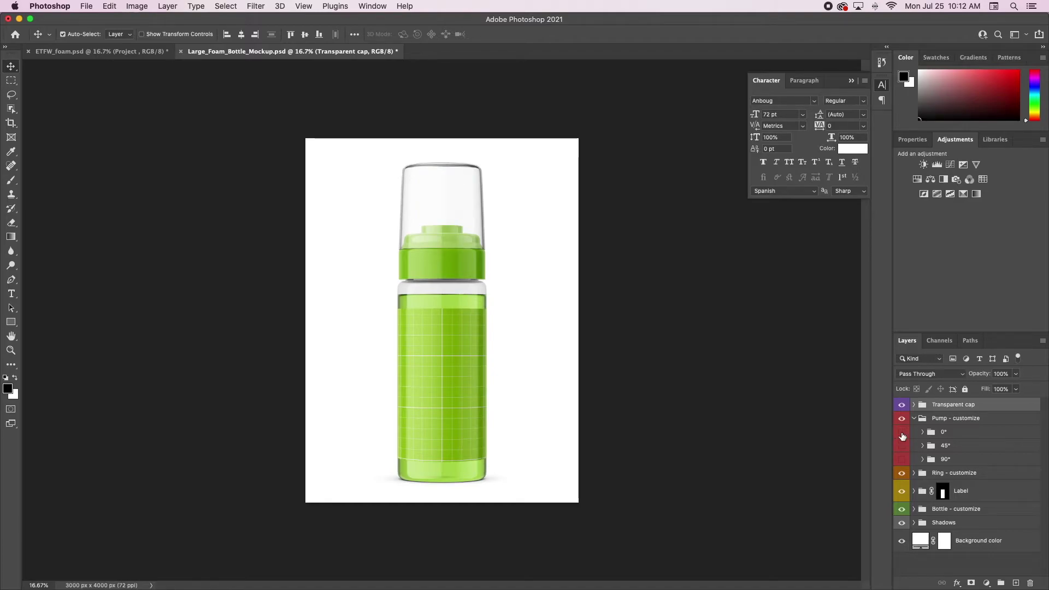
click(902, 432)
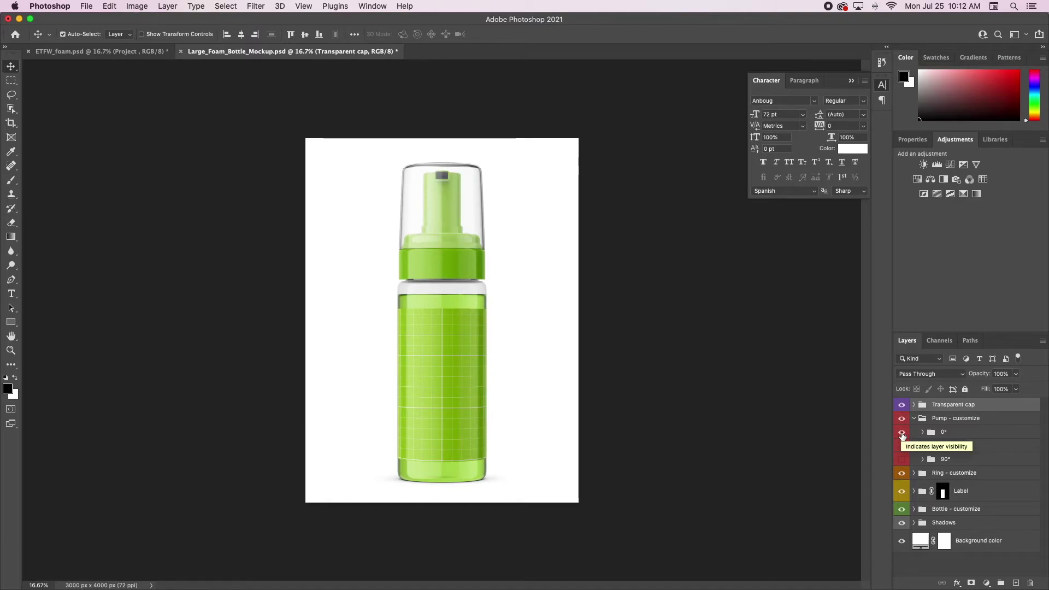
click(902, 459)
click(902, 431)
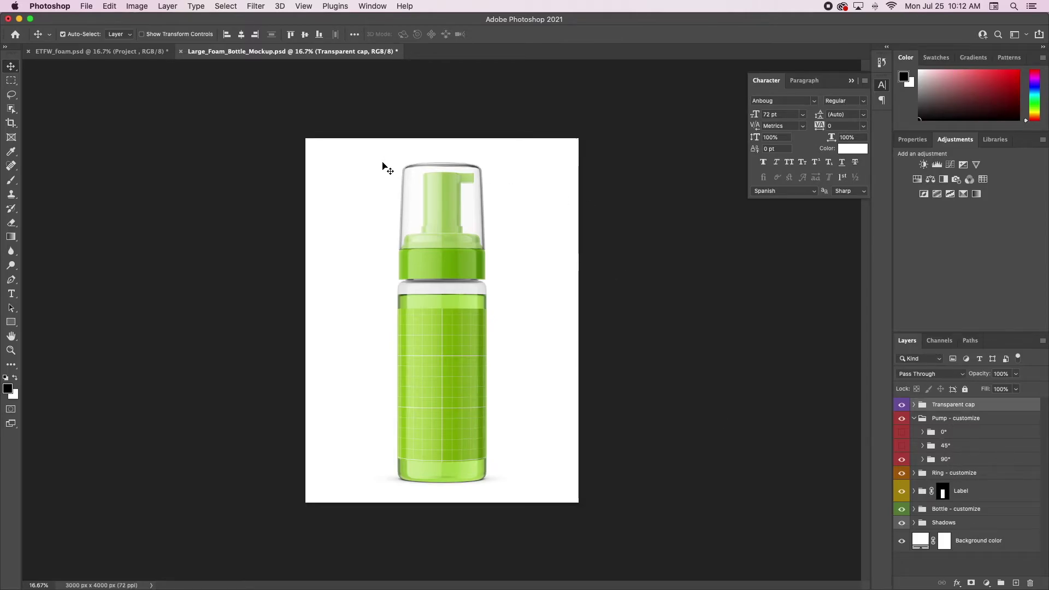
click(128, 52)
click(274, 51)
click(922, 460)
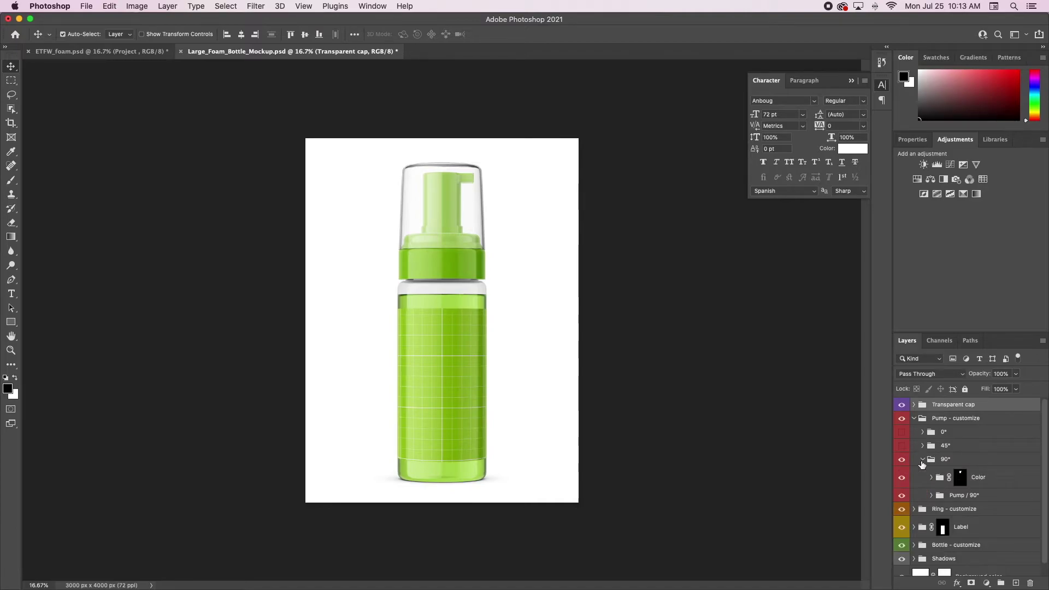
click(928, 498)
double_click(928, 497)
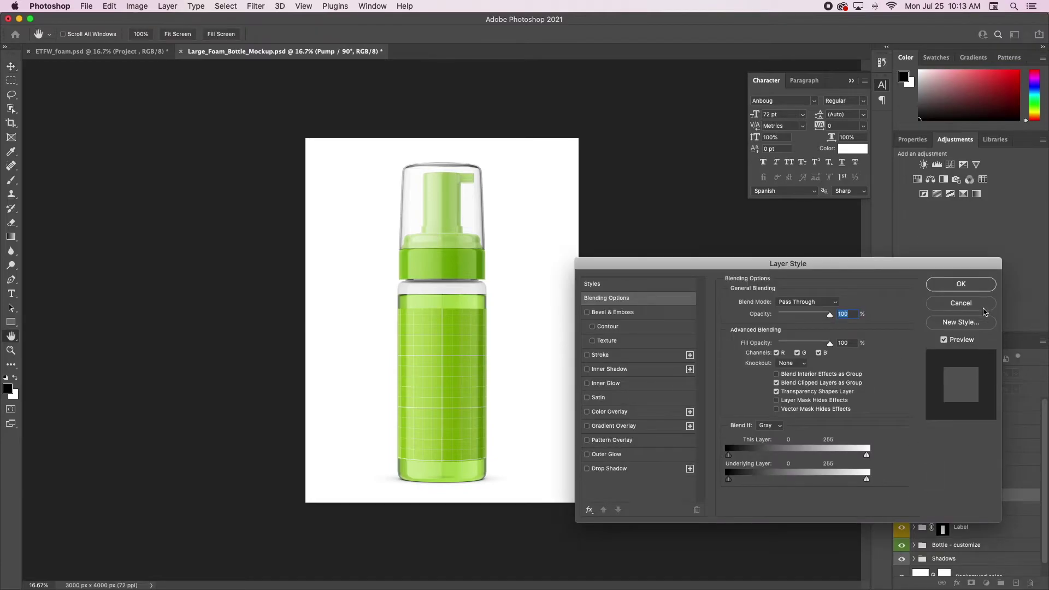
click(983, 308)
click(931, 495)
click(931, 496)
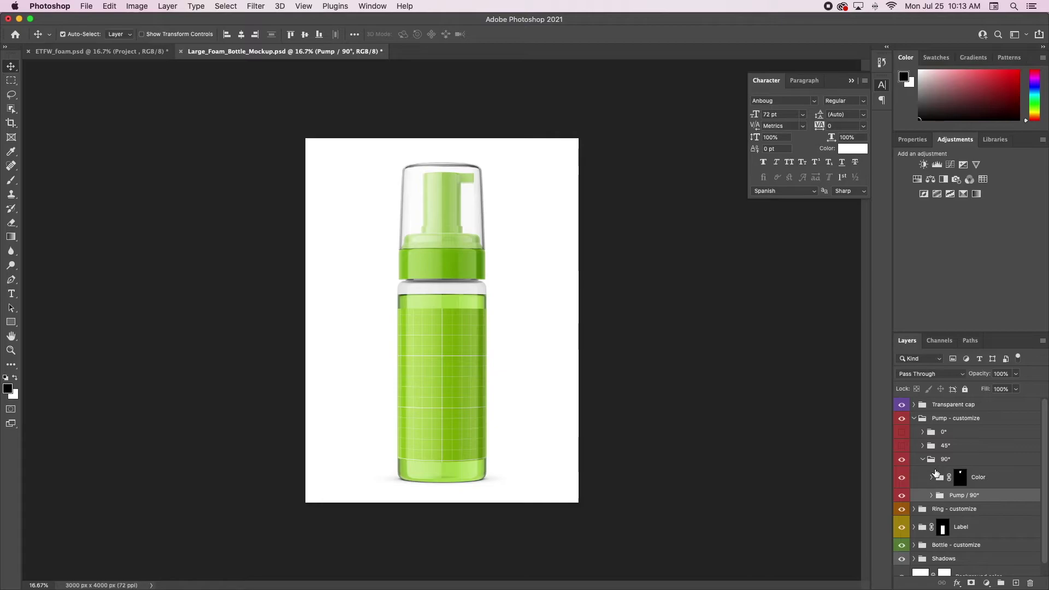
click(136, 6)
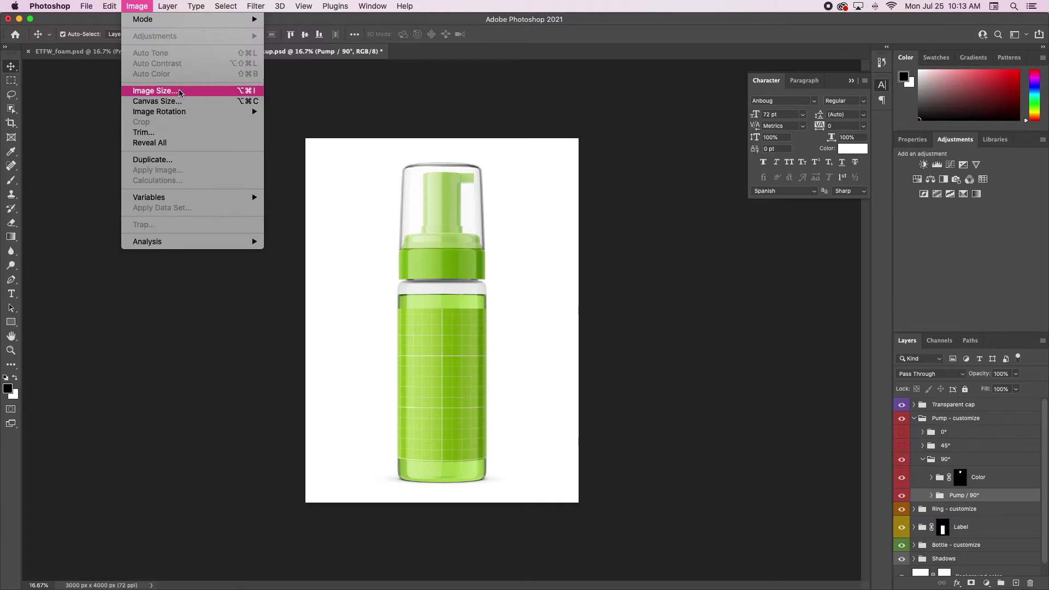
mouse_move(109, 6)
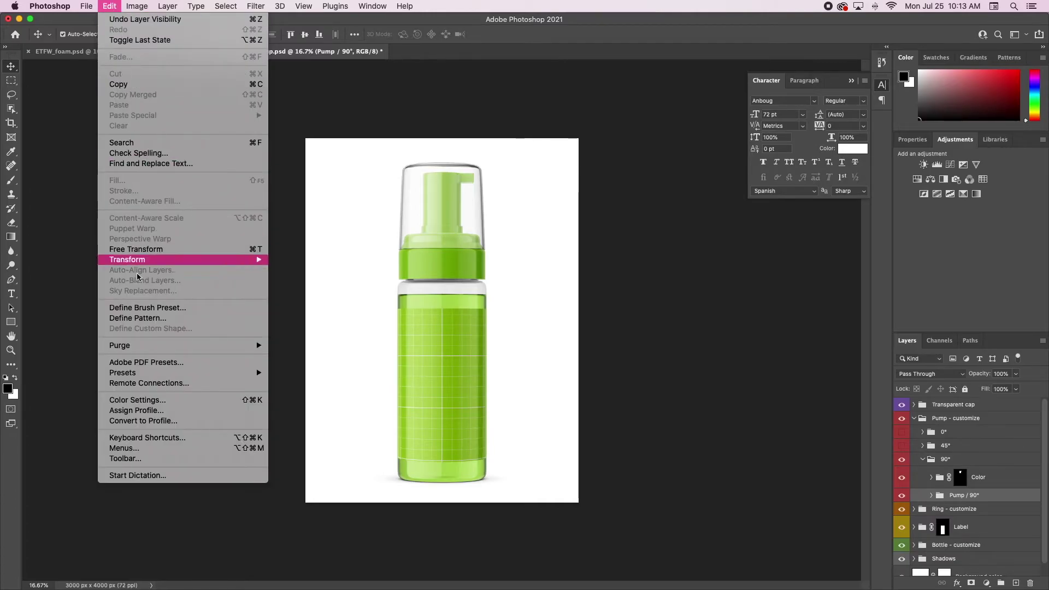
mouse_move(145, 261)
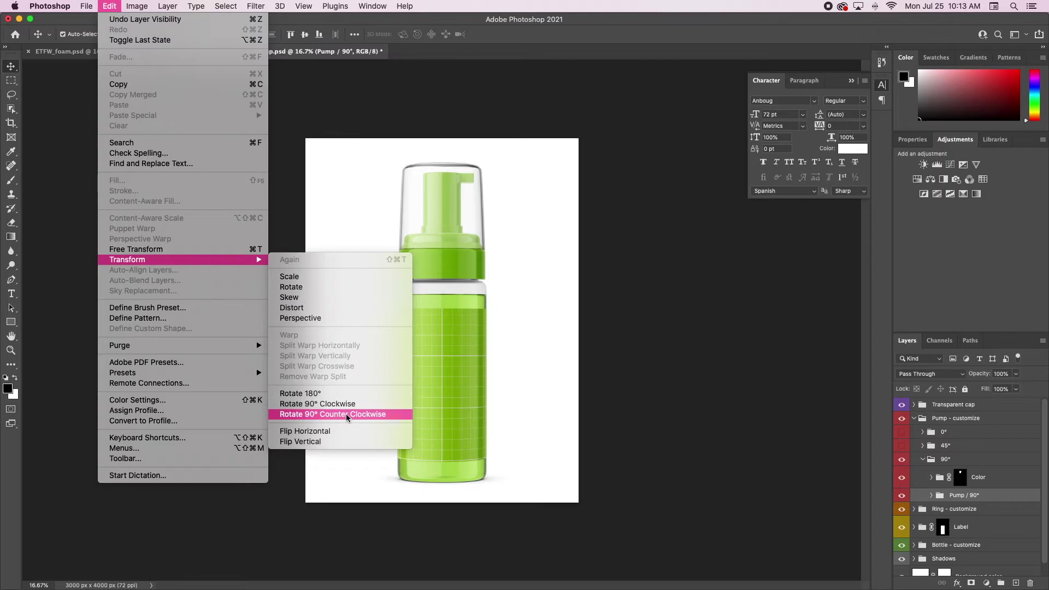
click(352, 431)
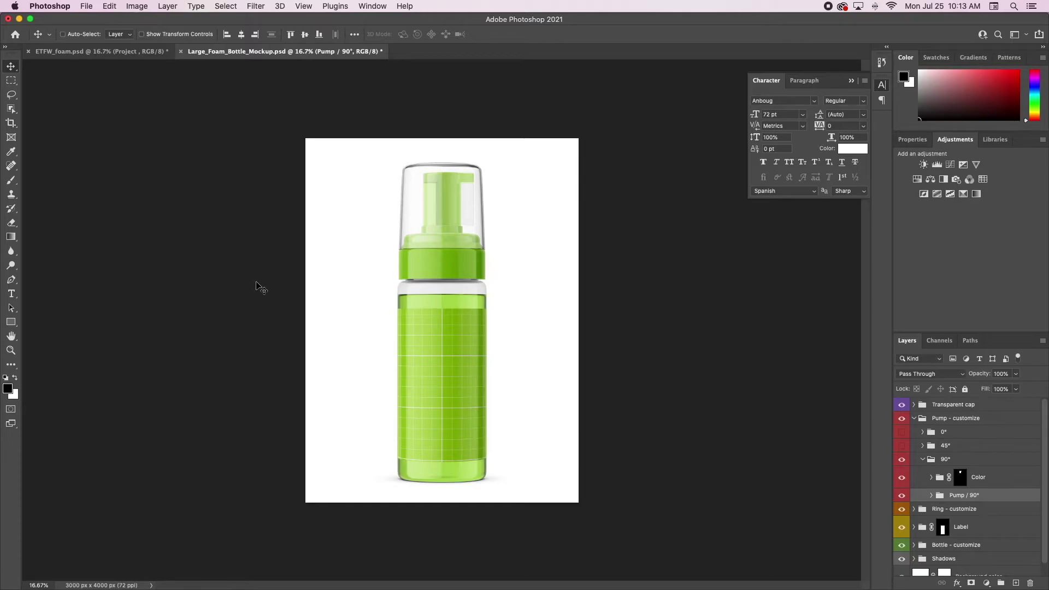
key(super+z)
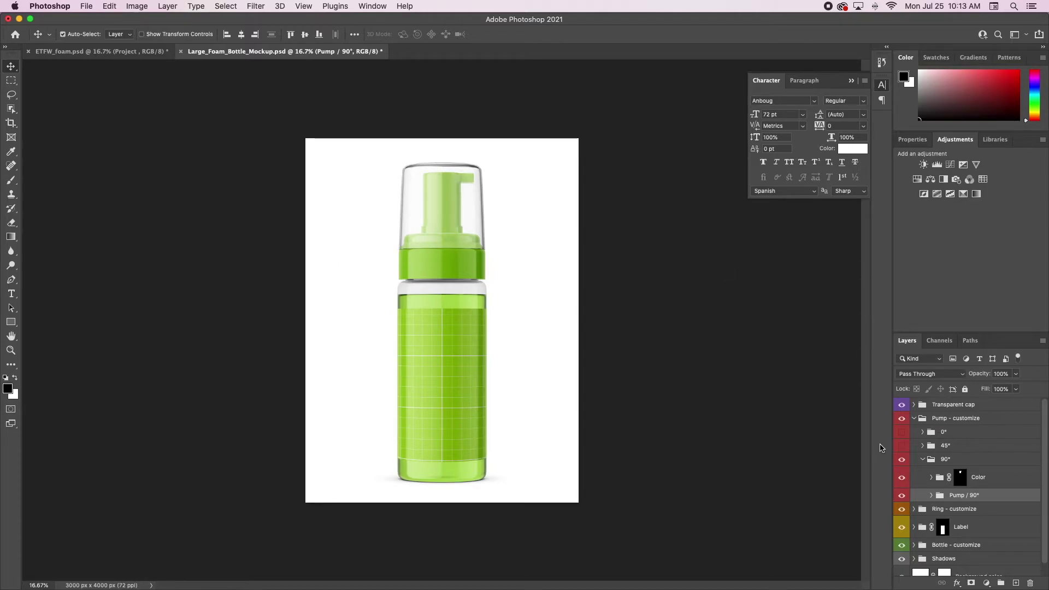
Hide the 45° and 90° pump groups so only 0° shows, and expand its Color group
click(901, 445)
click(901, 459)
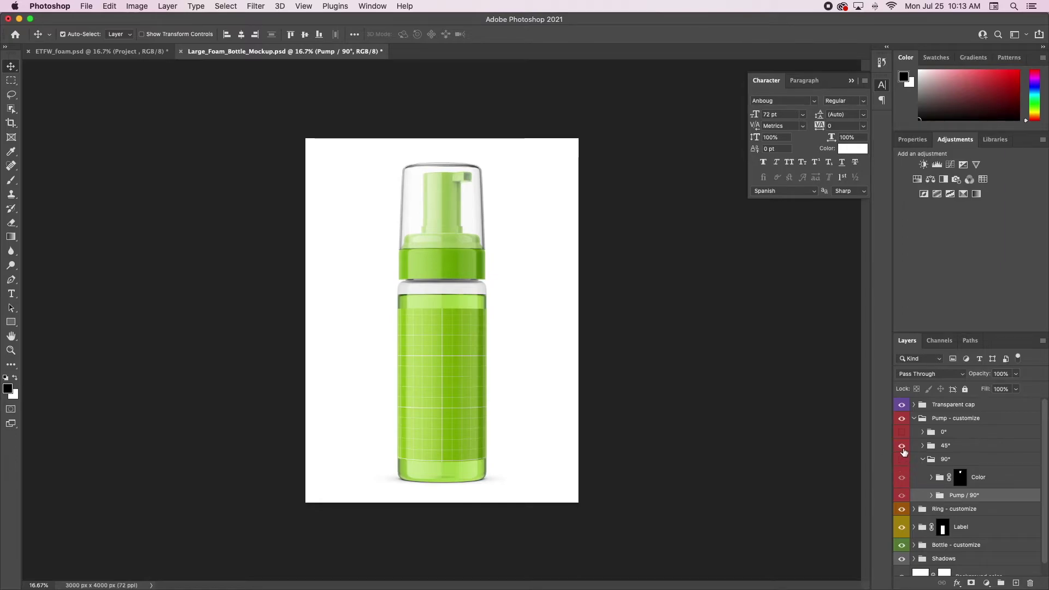
click(901, 445)
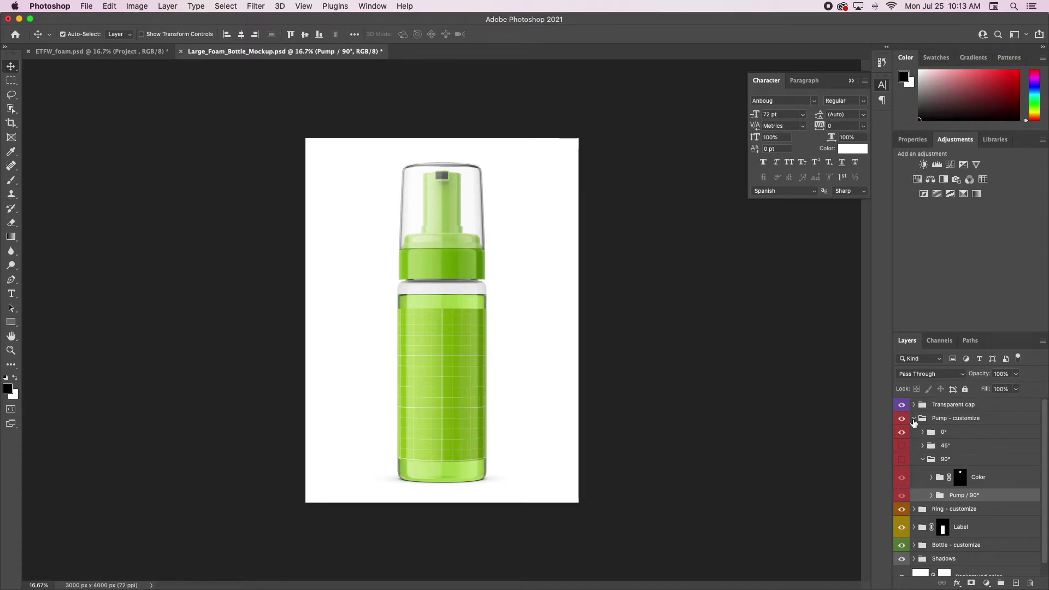
click(922, 431)
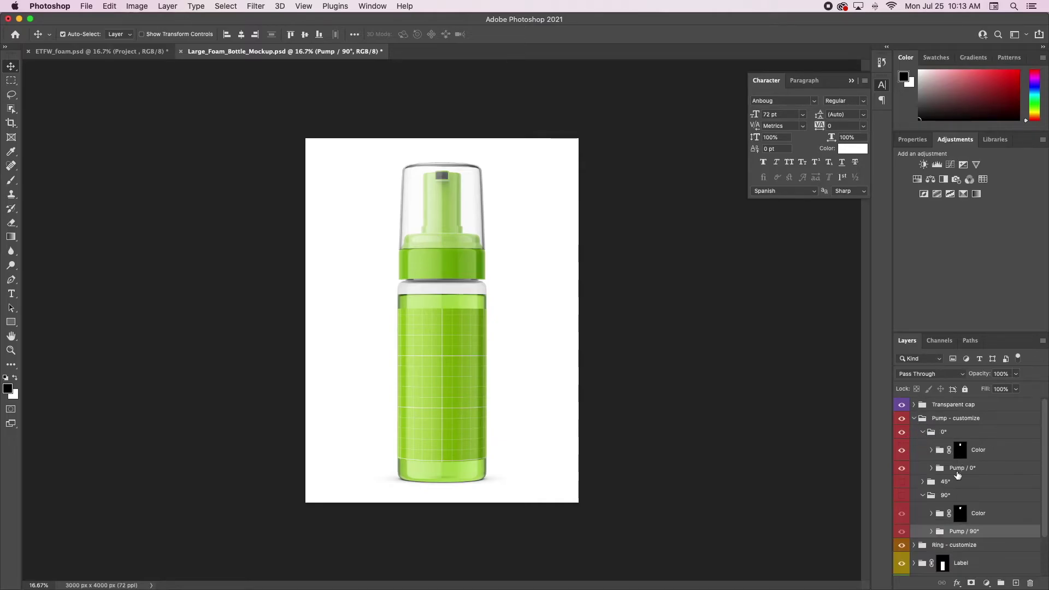
click(930, 451)
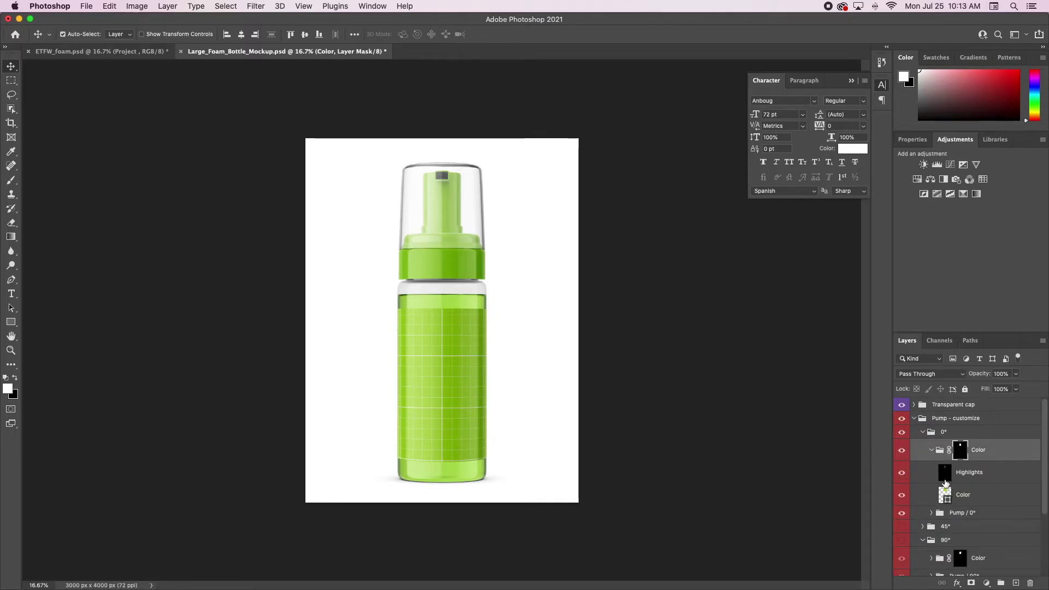
Set the 0° pump's Color fill to white #ffffff
double_click(947, 497)
drag(711, 322, 627, 285)
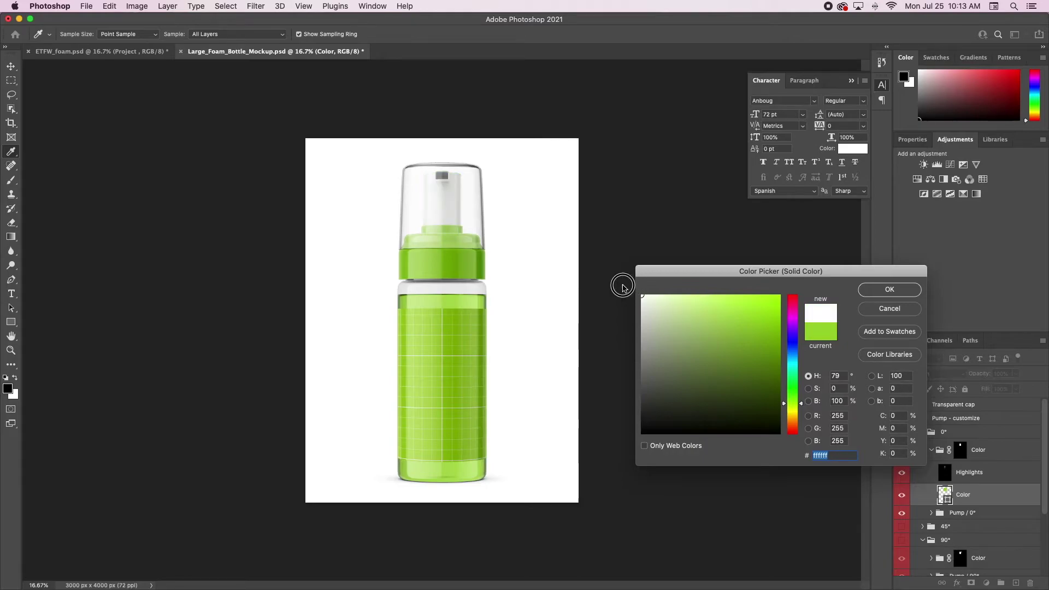
click(904, 292)
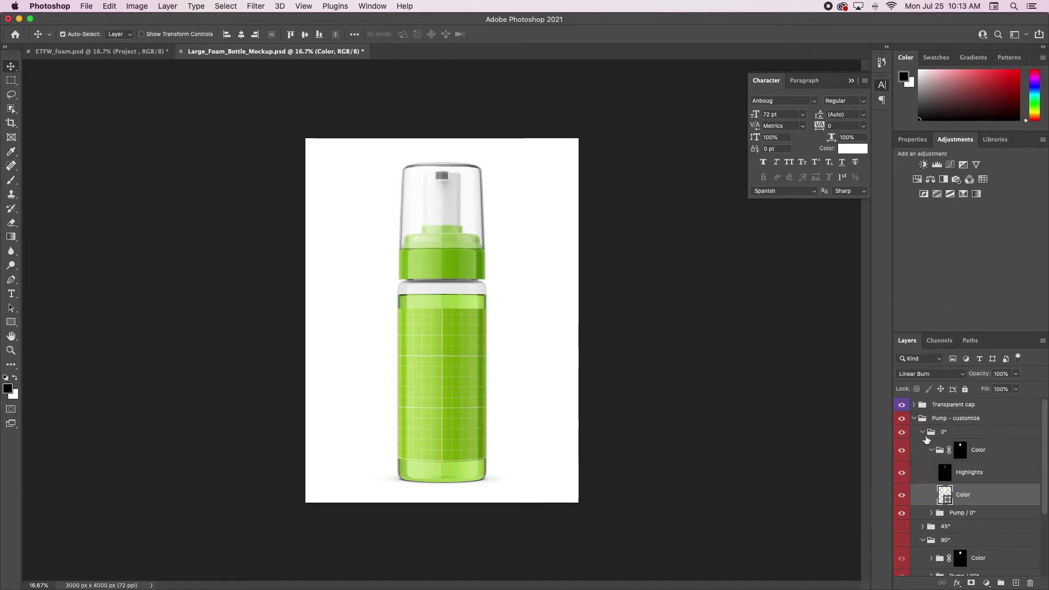
Collapse the pump groups and set the Ring - customize Color fill to white #ffffff
click(922, 432)
click(913, 419)
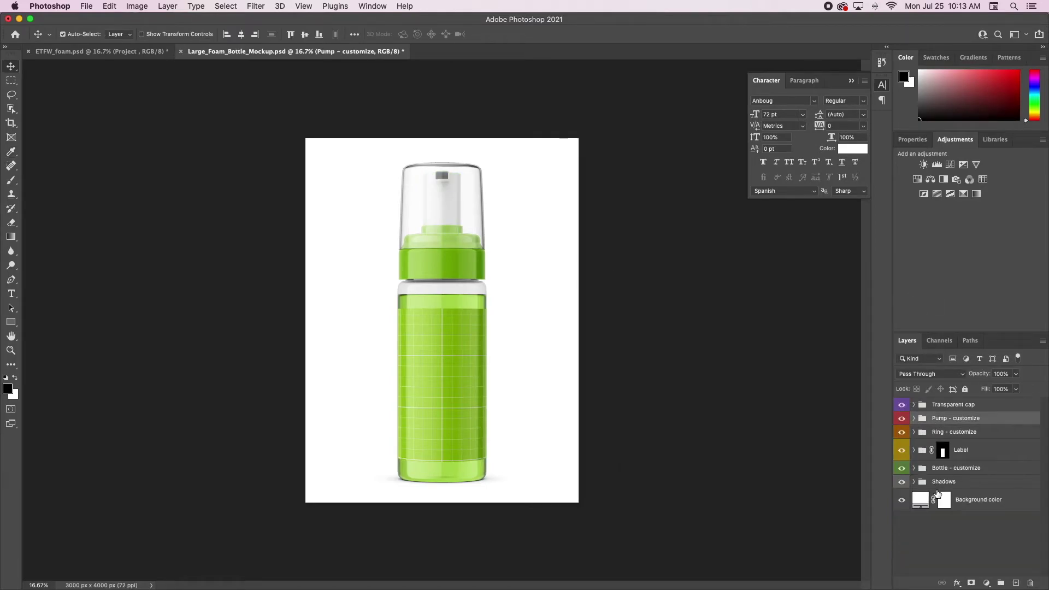
click(913, 432)
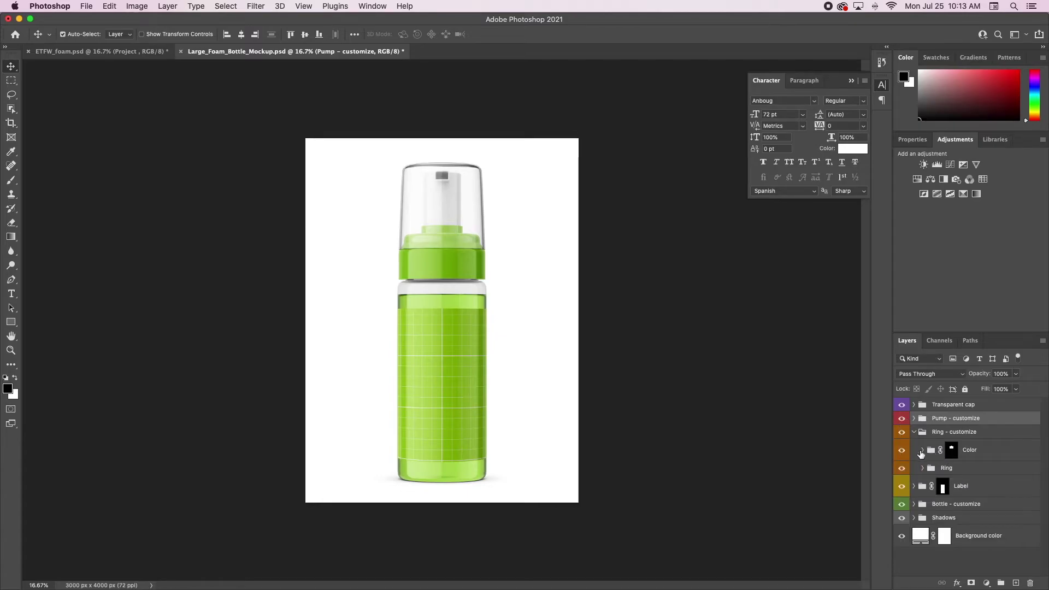
click(921, 452)
click(922, 452)
double_click(936, 494)
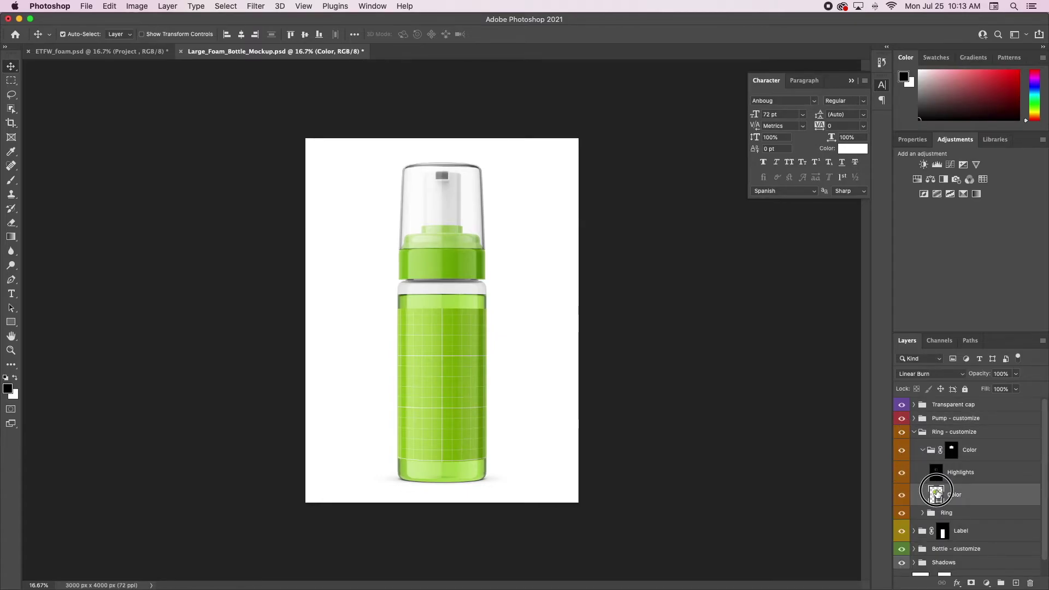
drag(683, 327, 639, 294)
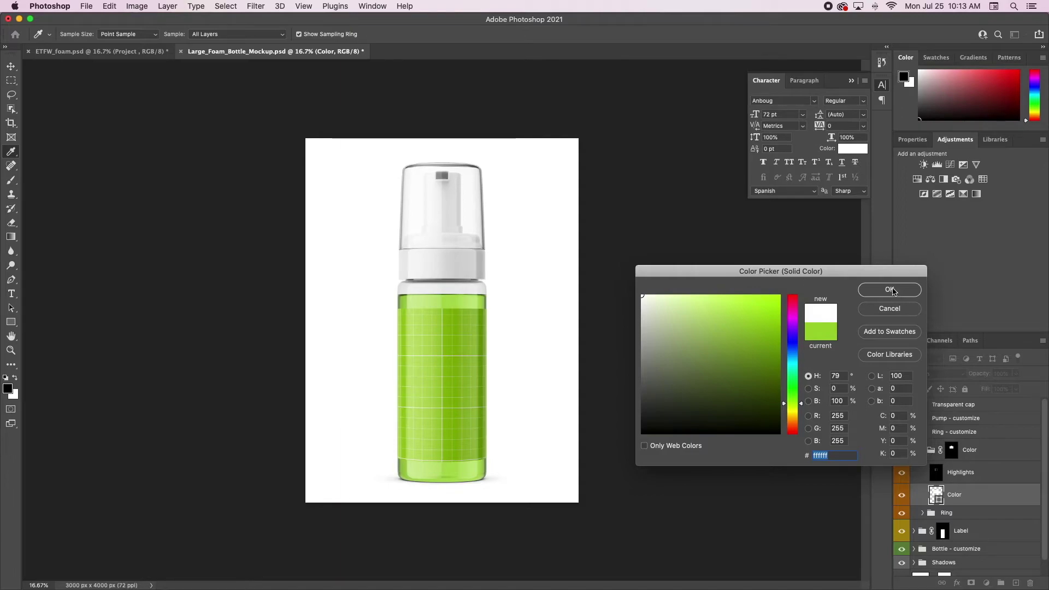
click(869, 292)
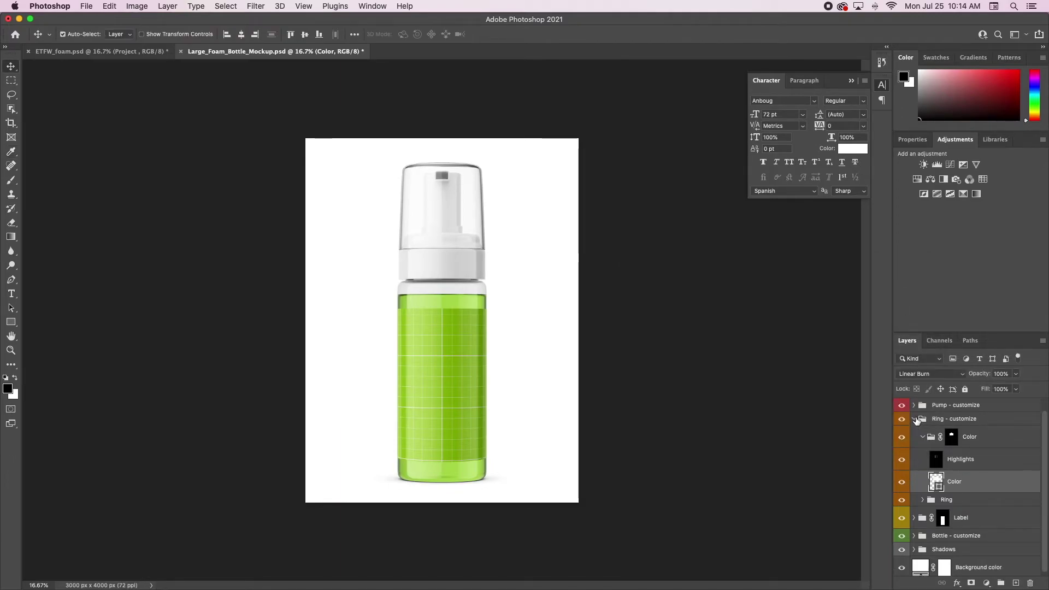
Expand the Label group and open its Project smart object as Project111.psb
click(914, 432)
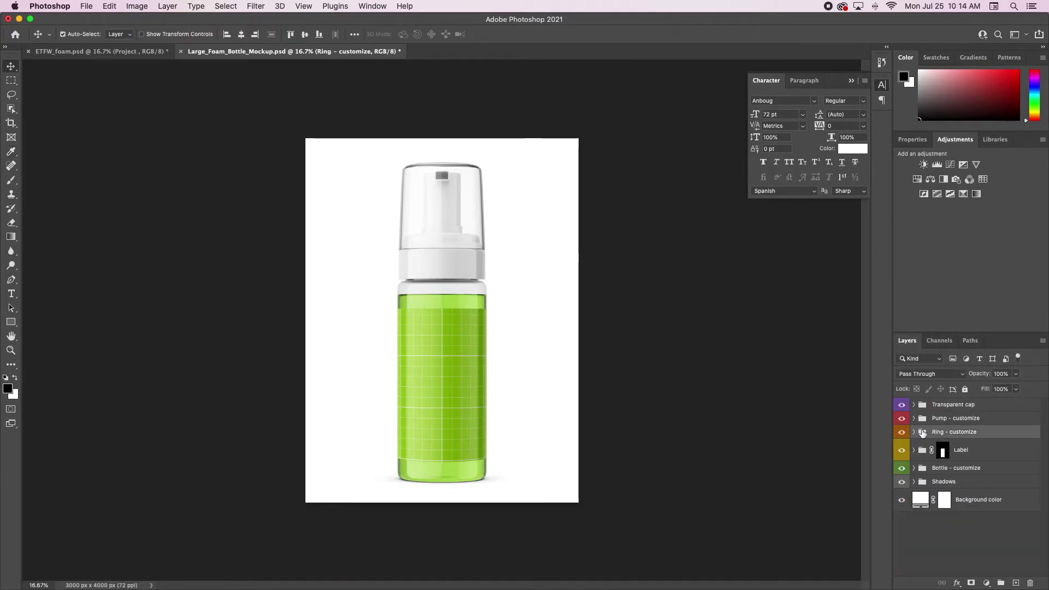
click(943, 449)
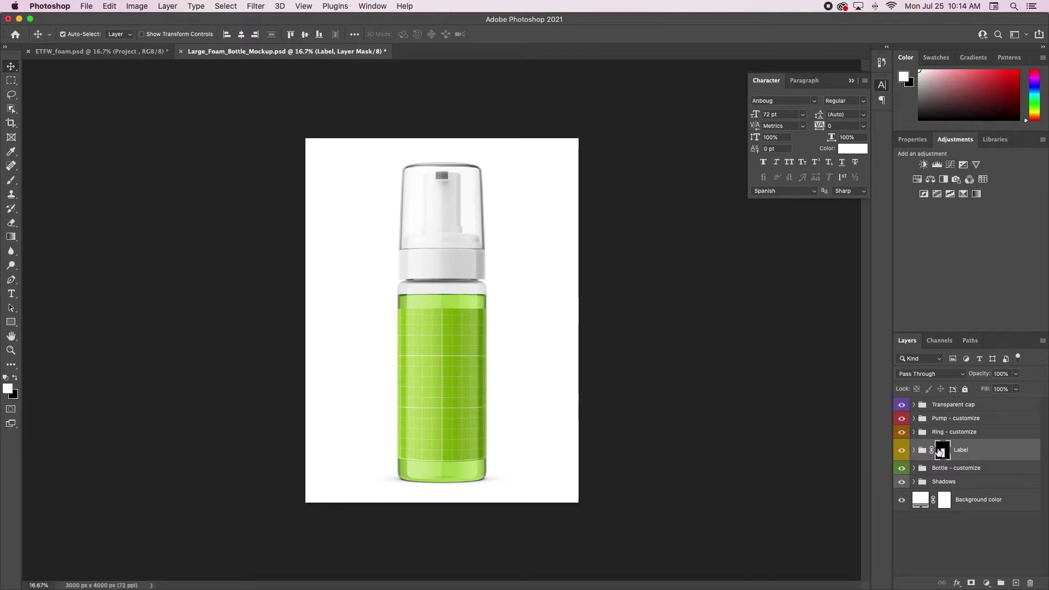
click(913, 449)
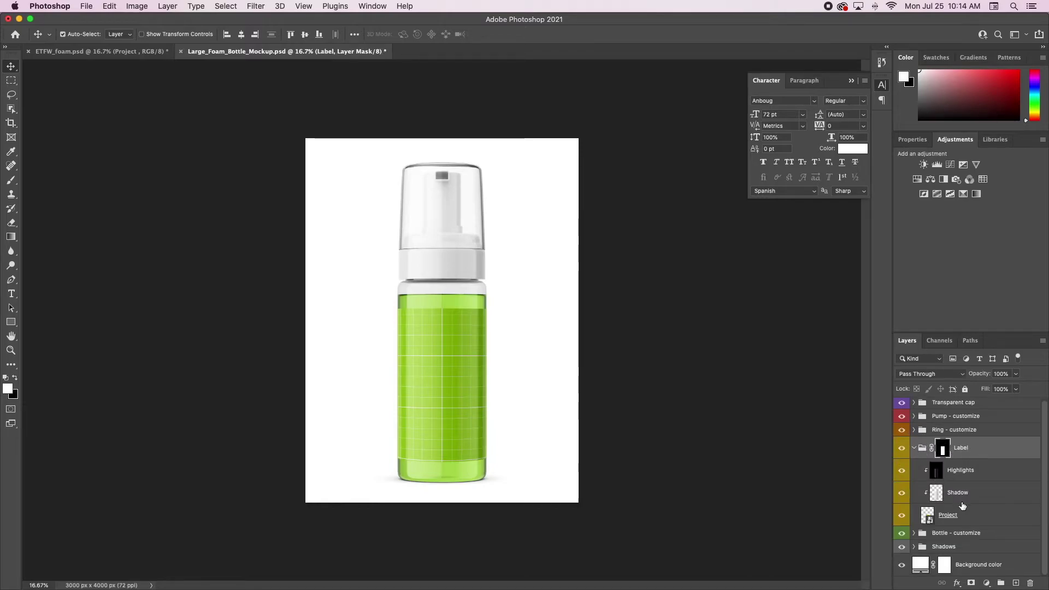
double_click(928, 516)
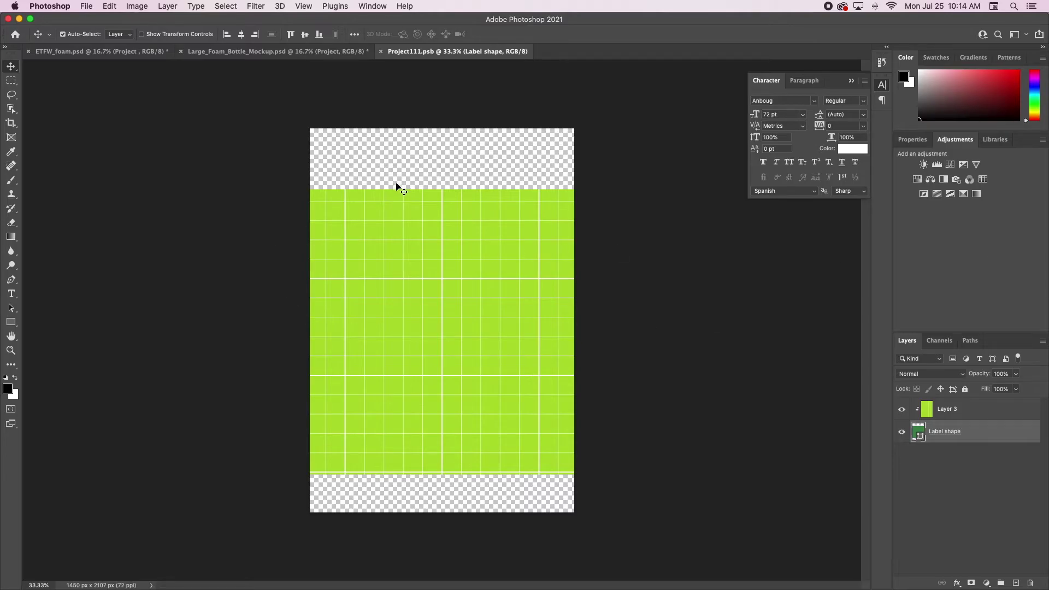
Return to Project111.psb and narrow the Photoshop window to reveal the Finder folder
click(279, 53)
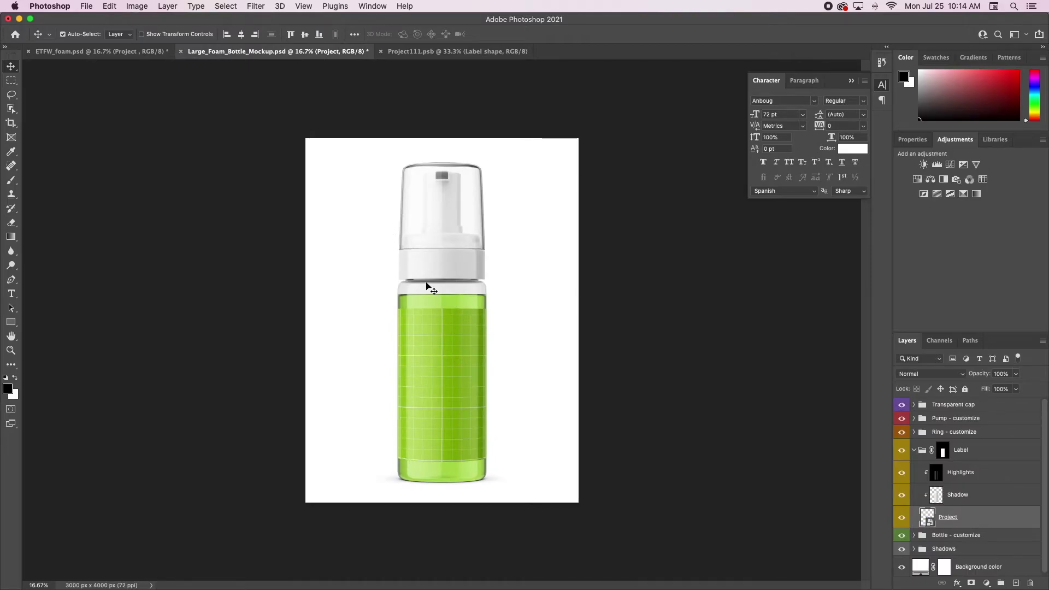
click(455, 53)
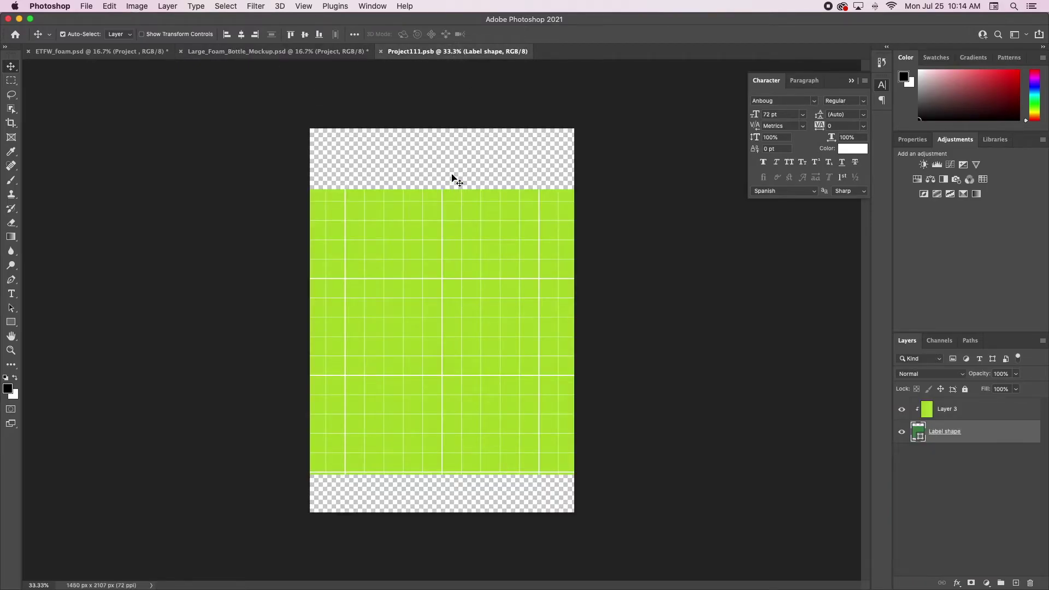
drag(1047, 319, 959, 318)
Place 2.png from the Lash folder onto the label artwork and restore the window width
click(1010, 495)
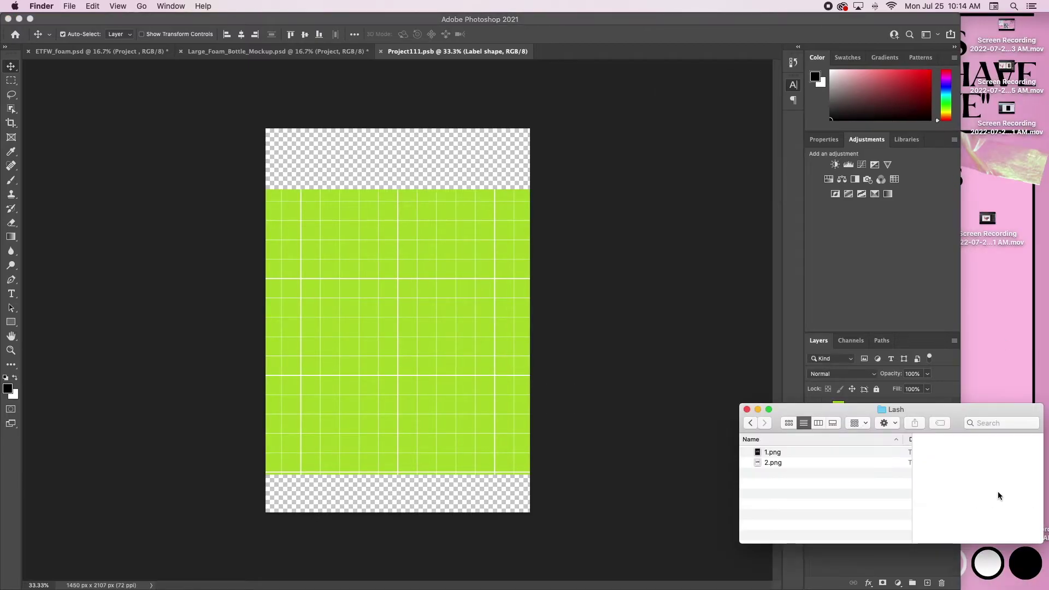
drag(771, 463, 366, 338)
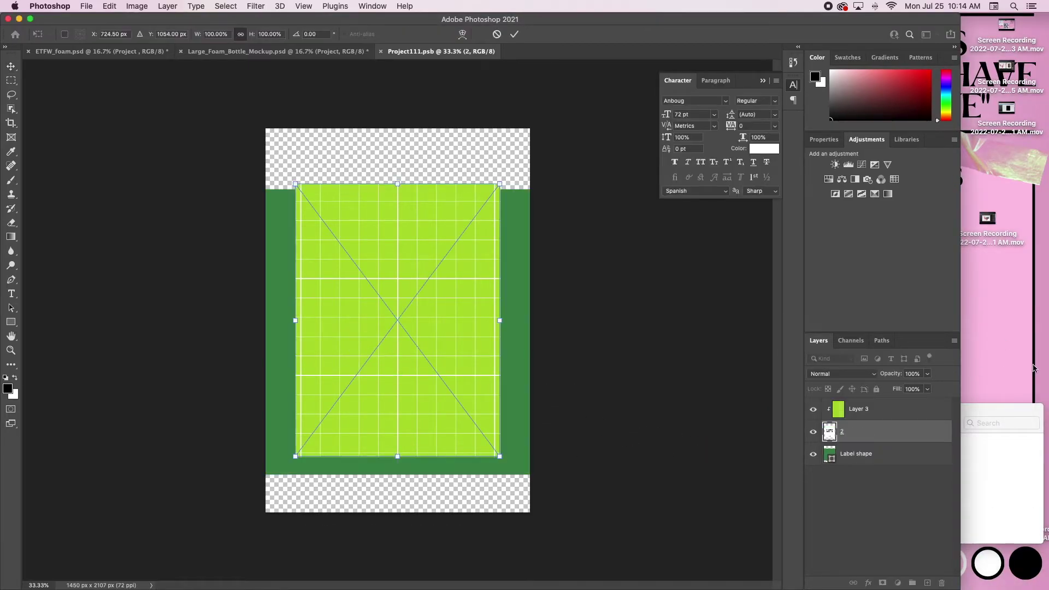
key(Return)
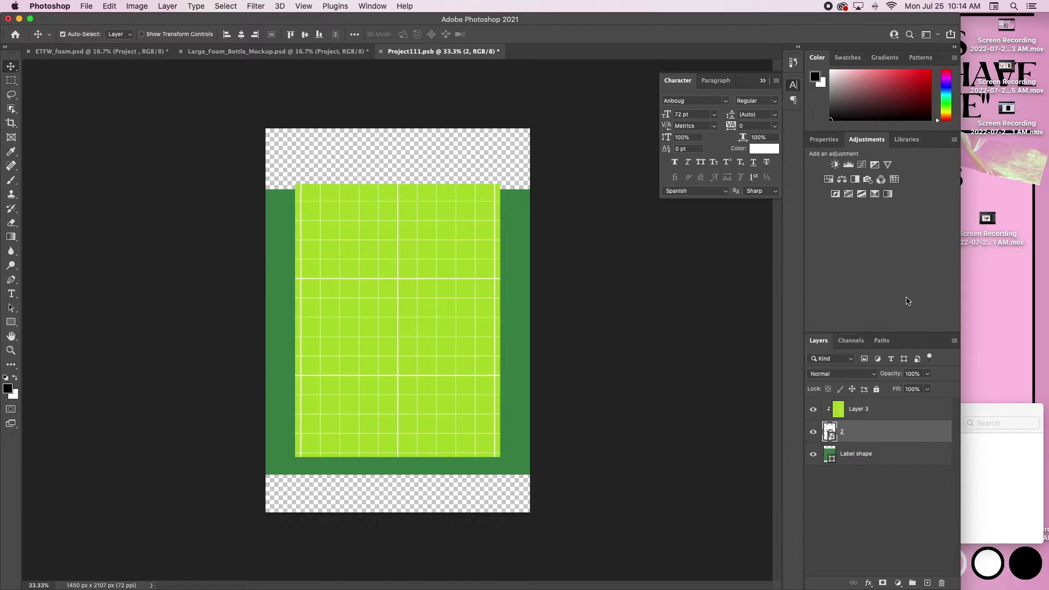
double_click(962, 286)
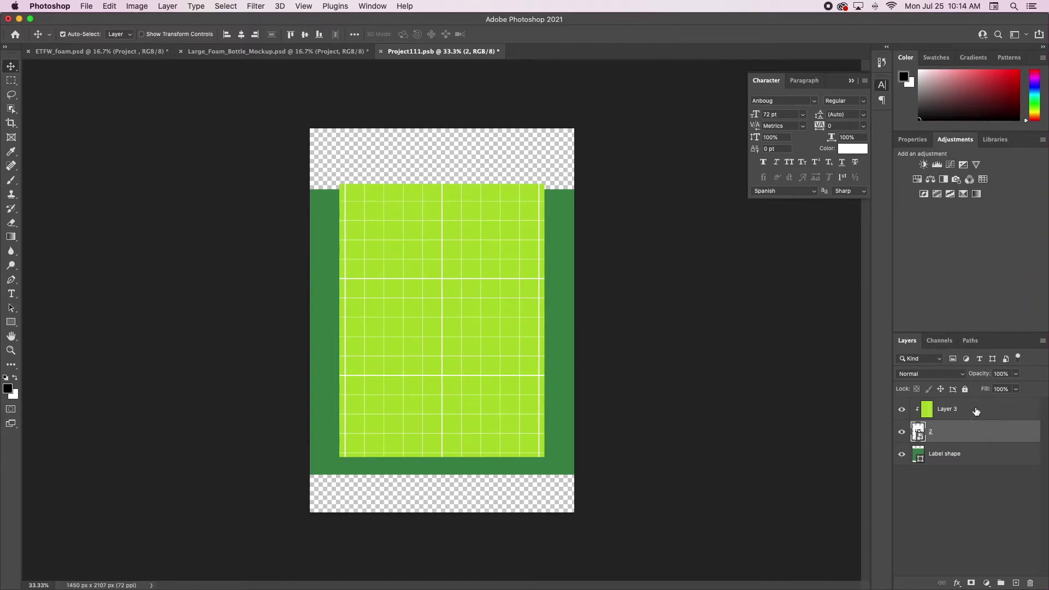
Check the label against the grid and Label shape, then stack layer 2 above Layer 3
click(903, 454)
click(901, 408)
click(901, 408)
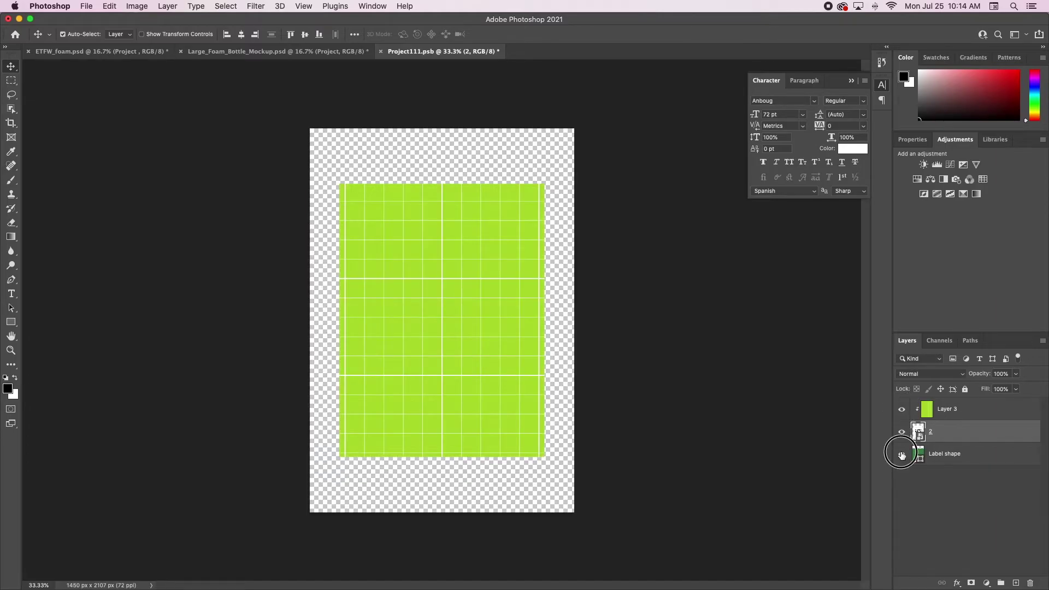
click(901, 455)
drag(984, 438, 981, 406)
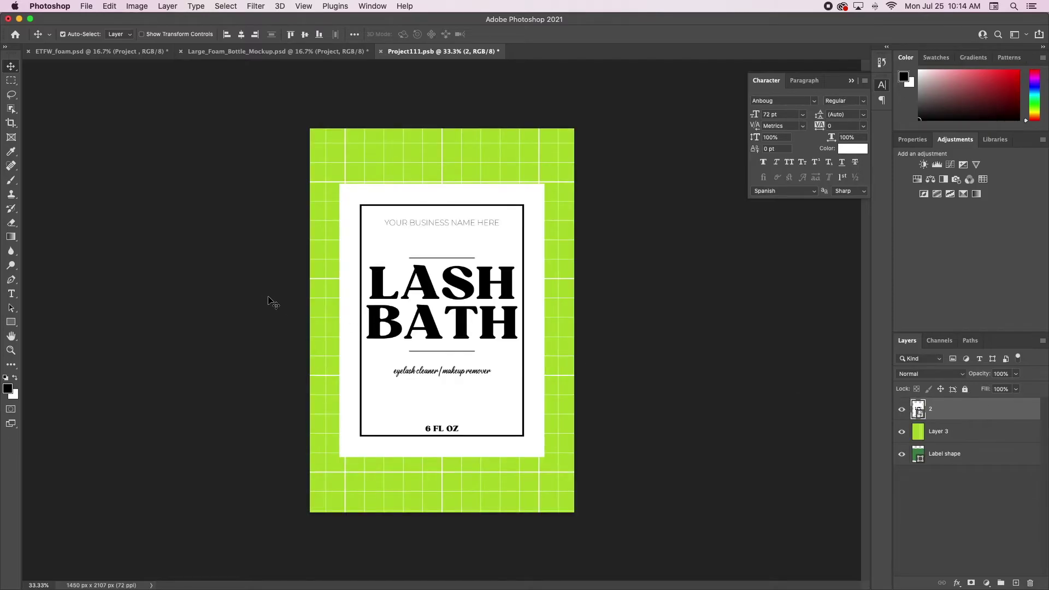
Nudge the green grid, then undo it after dismissing an accidental system search
mouse_move(562, 330)
mouse_down()
mouse_move(515, 328)
mouse_move(552, 332)
mouse_up()
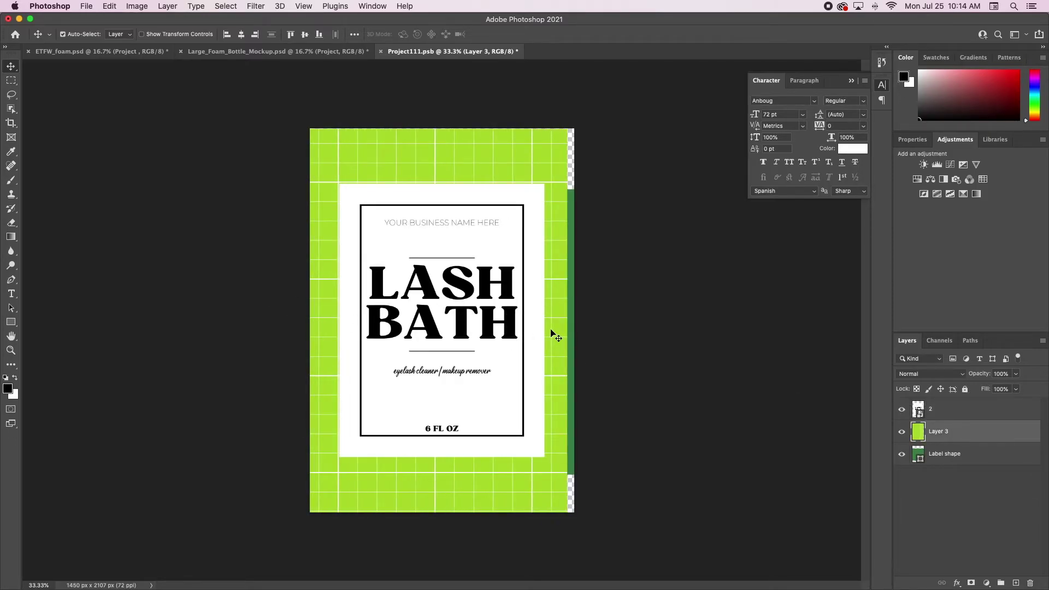
key(super+space)
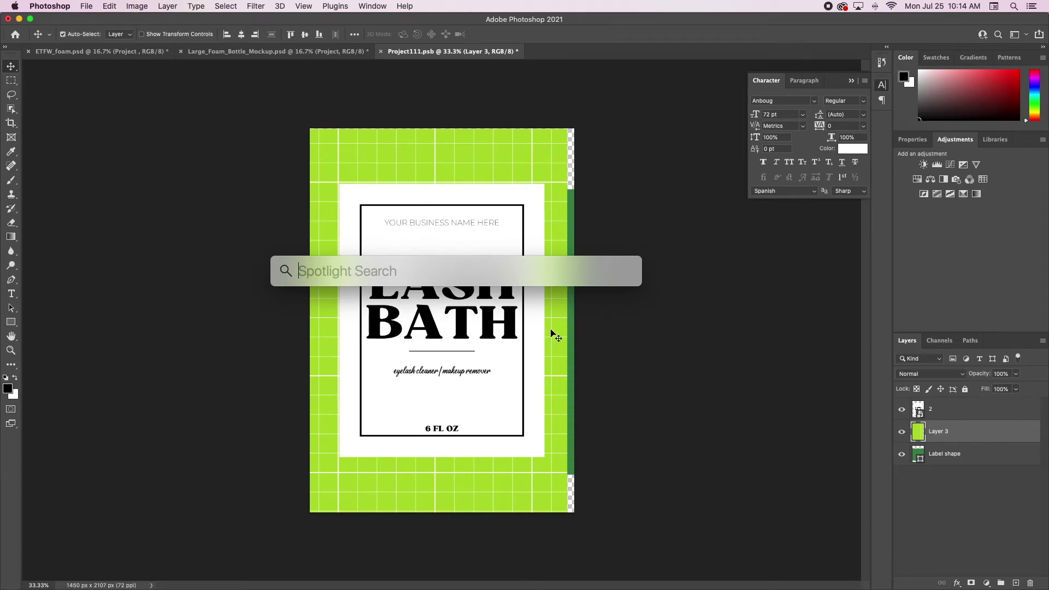
click(649, 348)
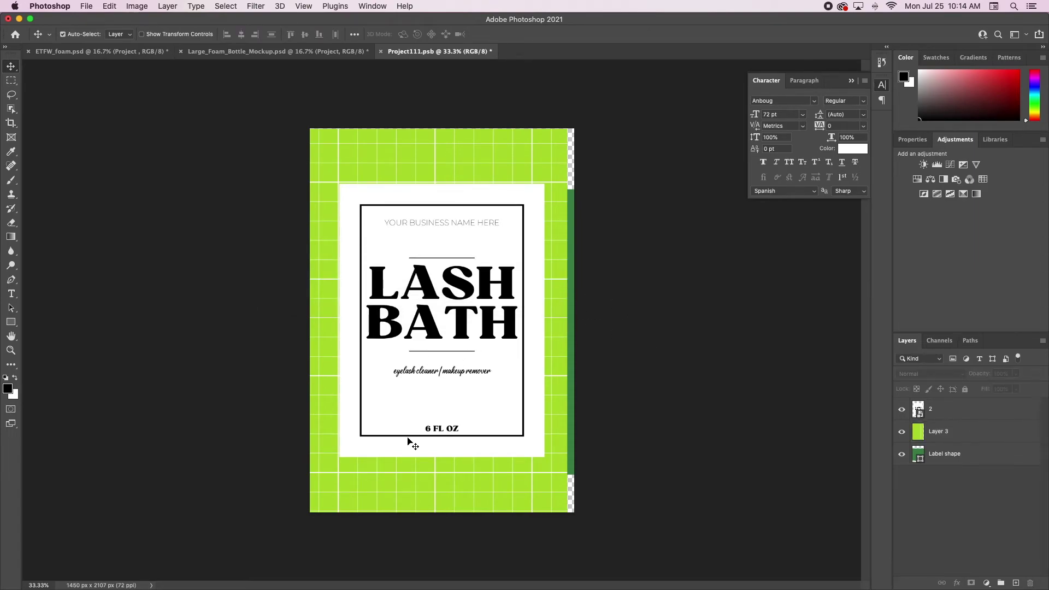
key(super+z)
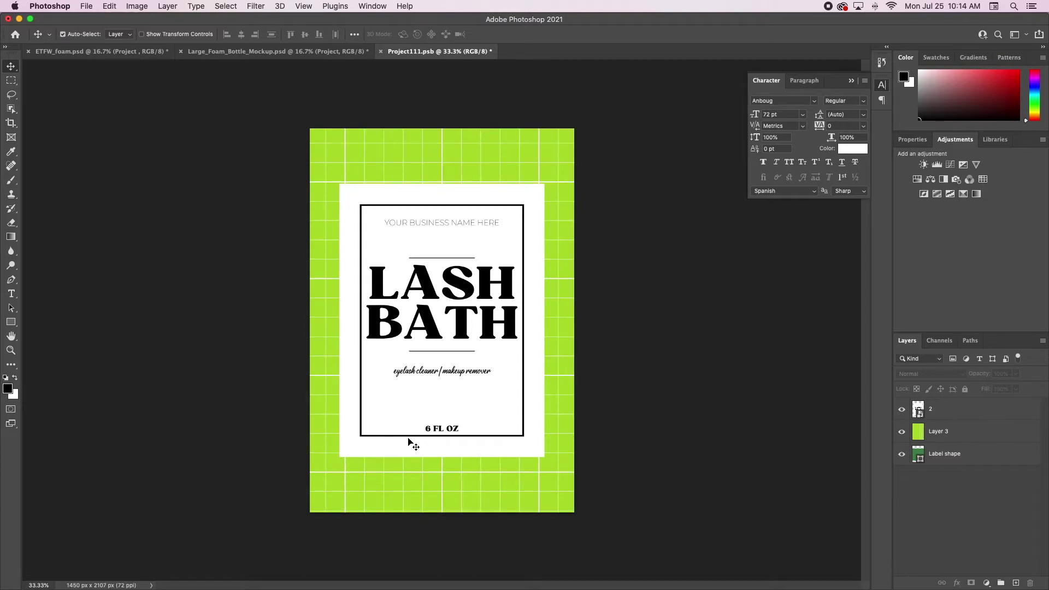
Free Transform LASH BATH layer 2 to stretch across the full canvas width
click(443, 401)
key(super+t)
drag(457, 395, 427, 383)
drag(516, 320, 573, 320)
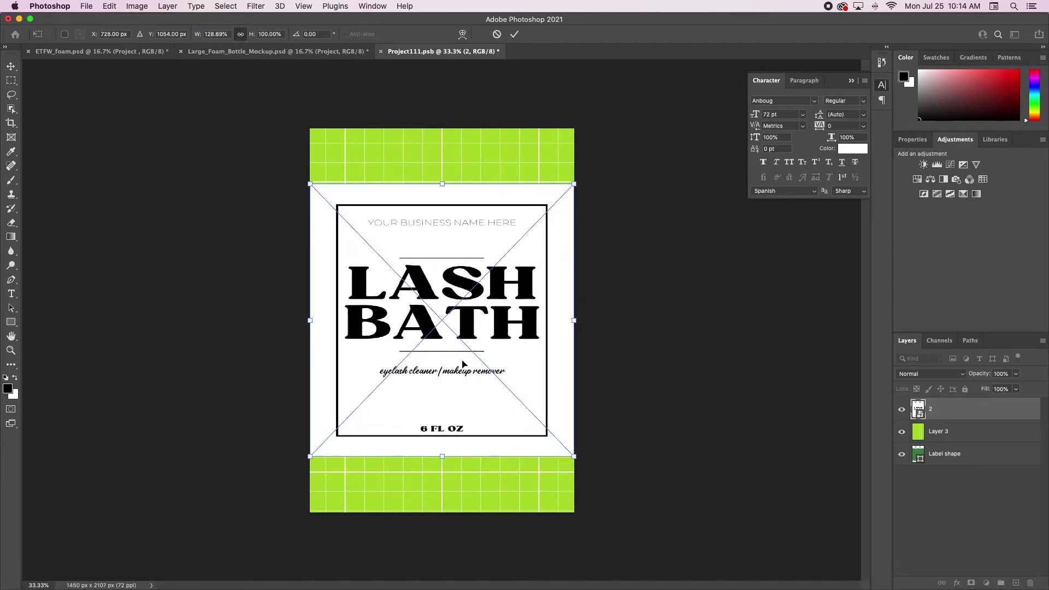
click(514, 34)
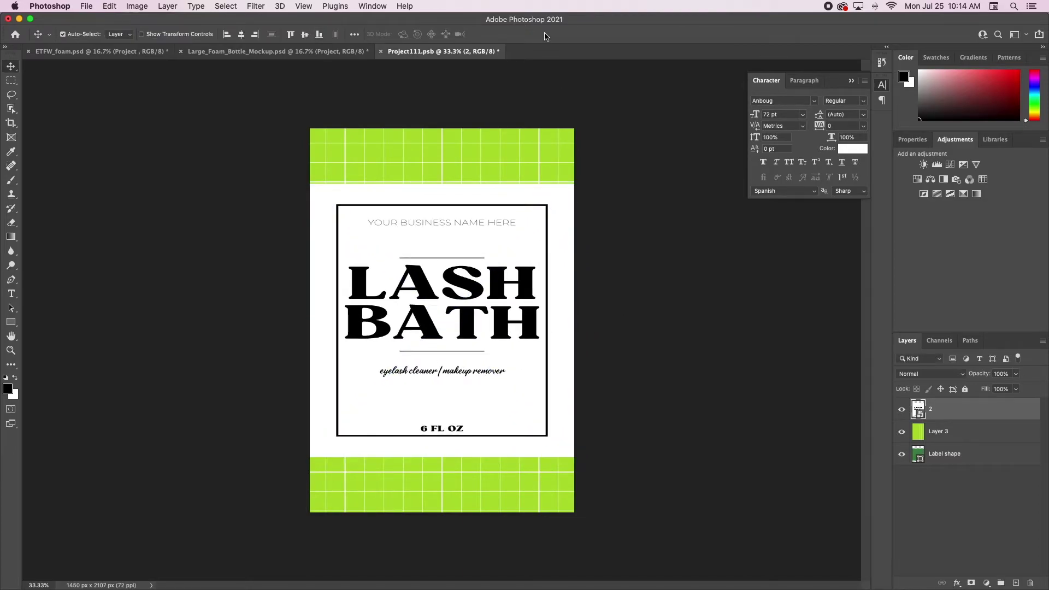
Review the alignment options, deselect, and save Project111.psb
click(353, 35)
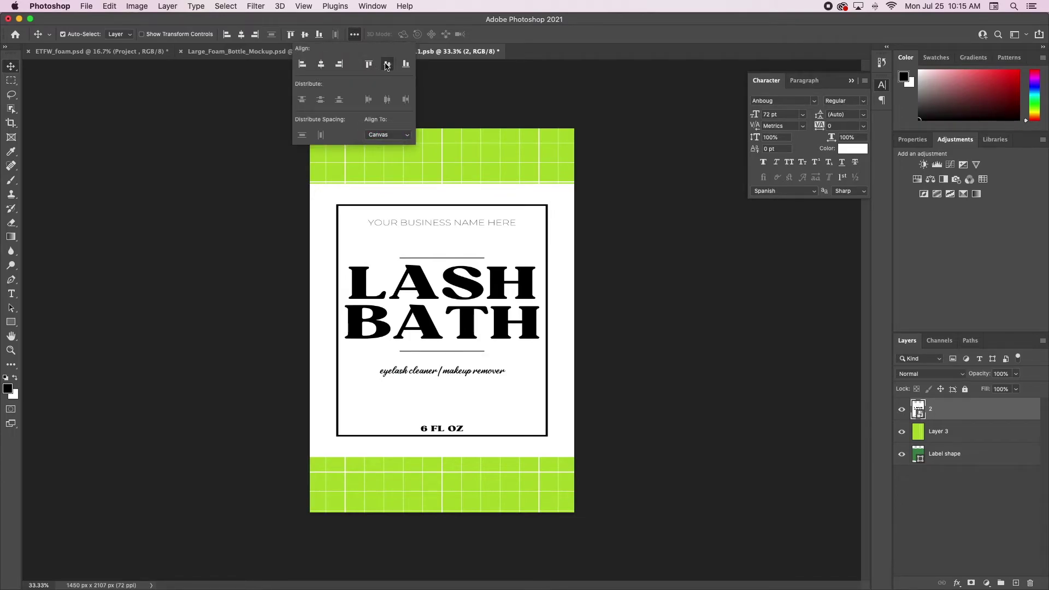
click(645, 257)
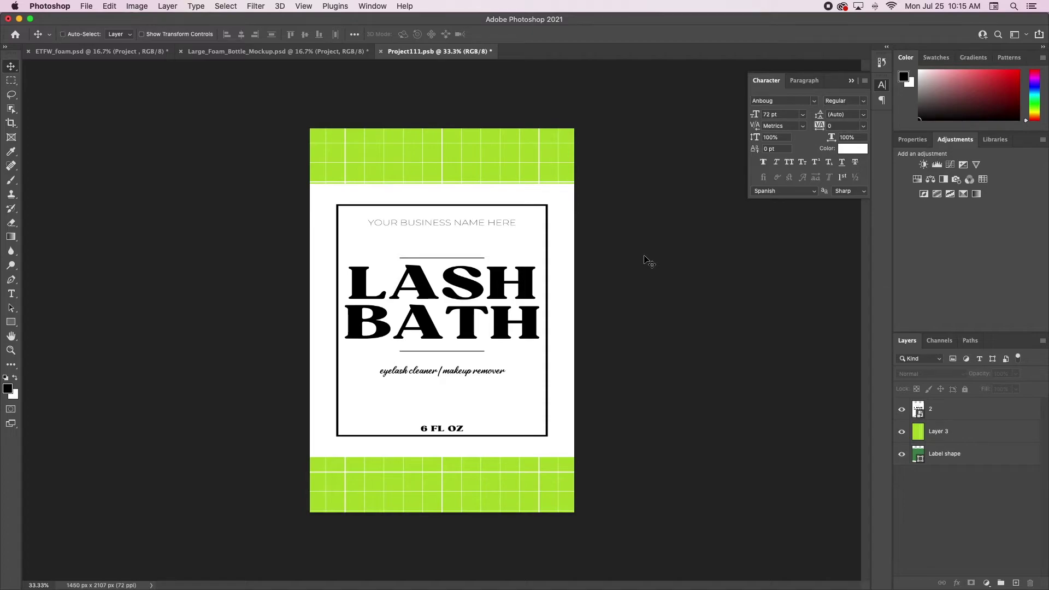
key(super+s)
click(339, 51)
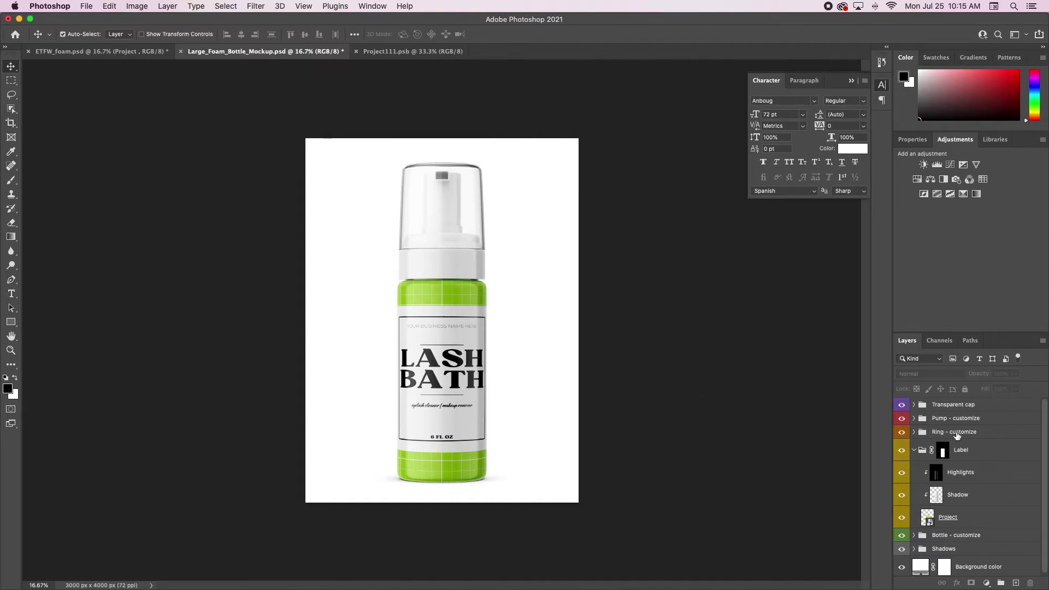
click(409, 52)
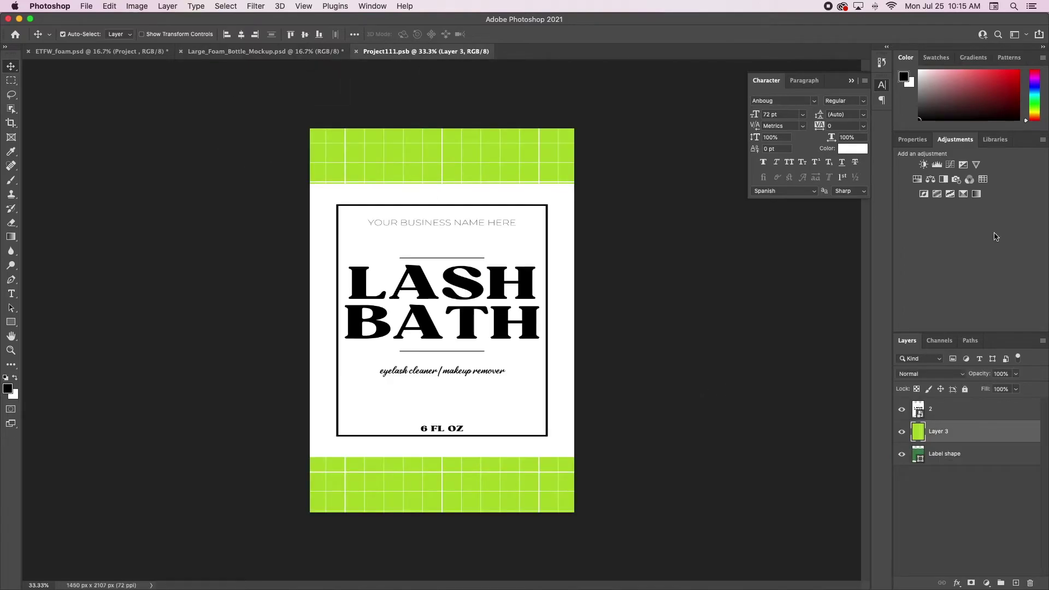
Hide the green grid Layer 3, move the white label down, and stretch its top edge up
click(901, 431)
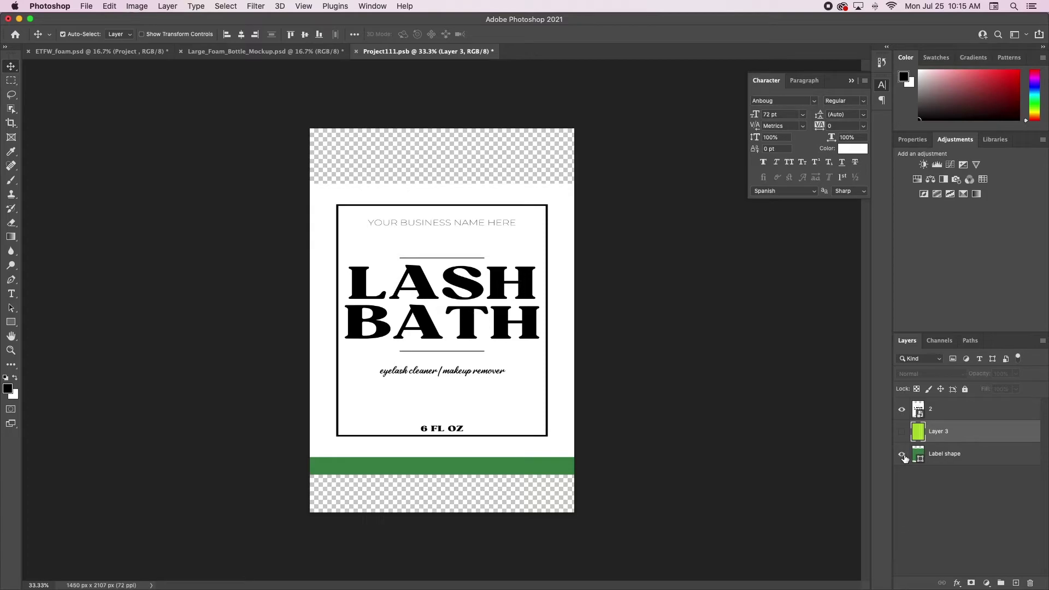
drag(468, 251, 474, 275)
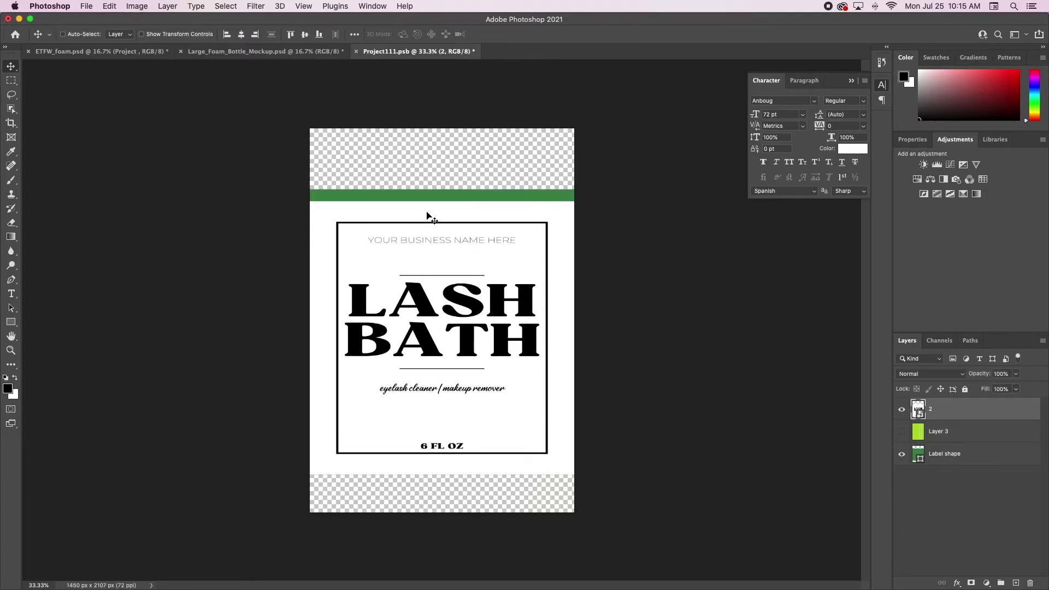
key(super+t)
drag(444, 202, 443, 195)
key(Return)
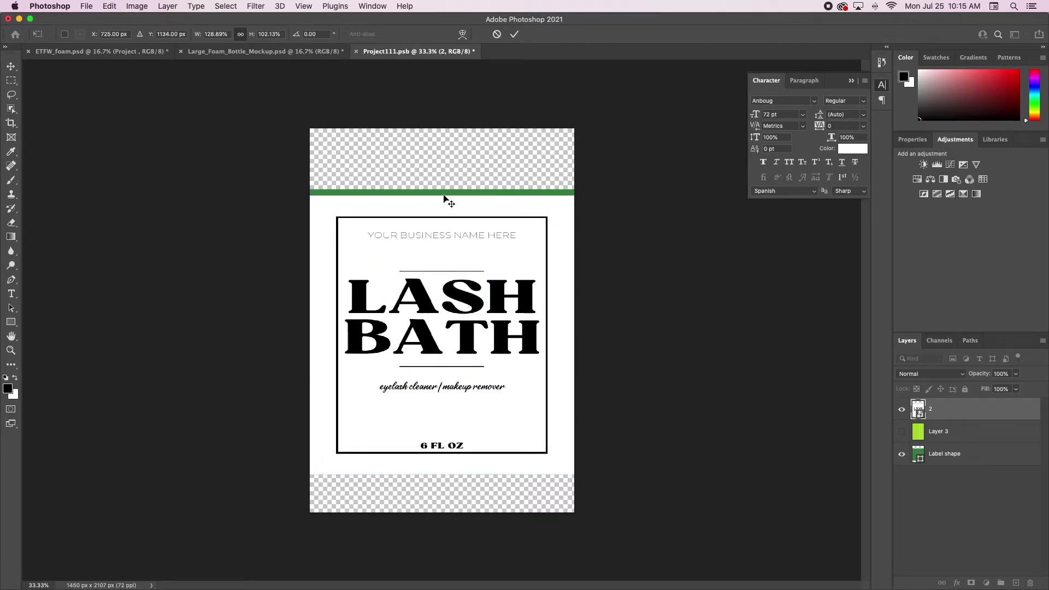
Hide the Label shape layer, save Project111.psb, and return to the bottle mockup
click(901, 454)
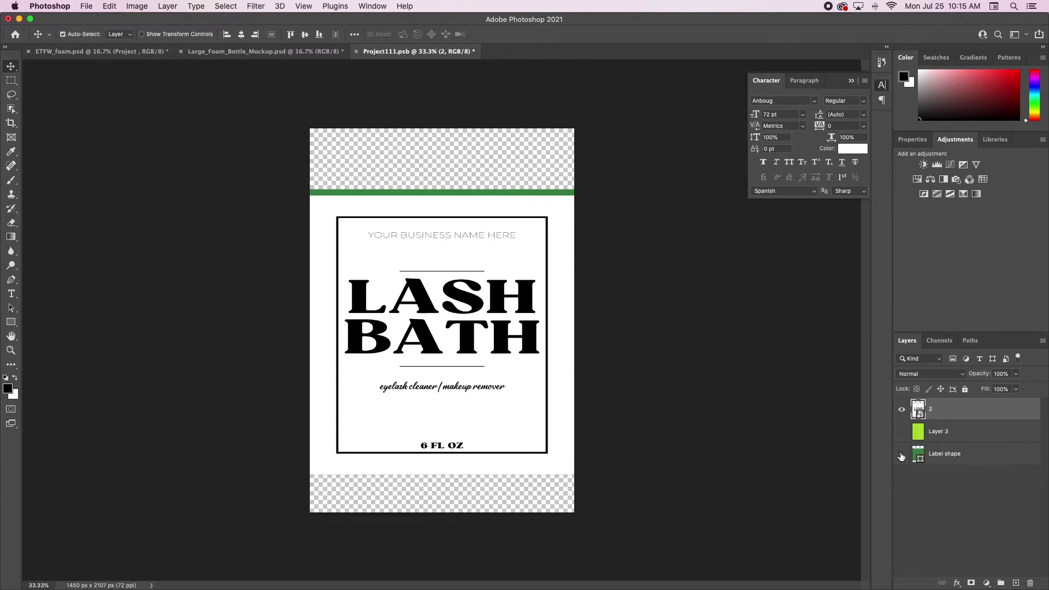
key(super+s)
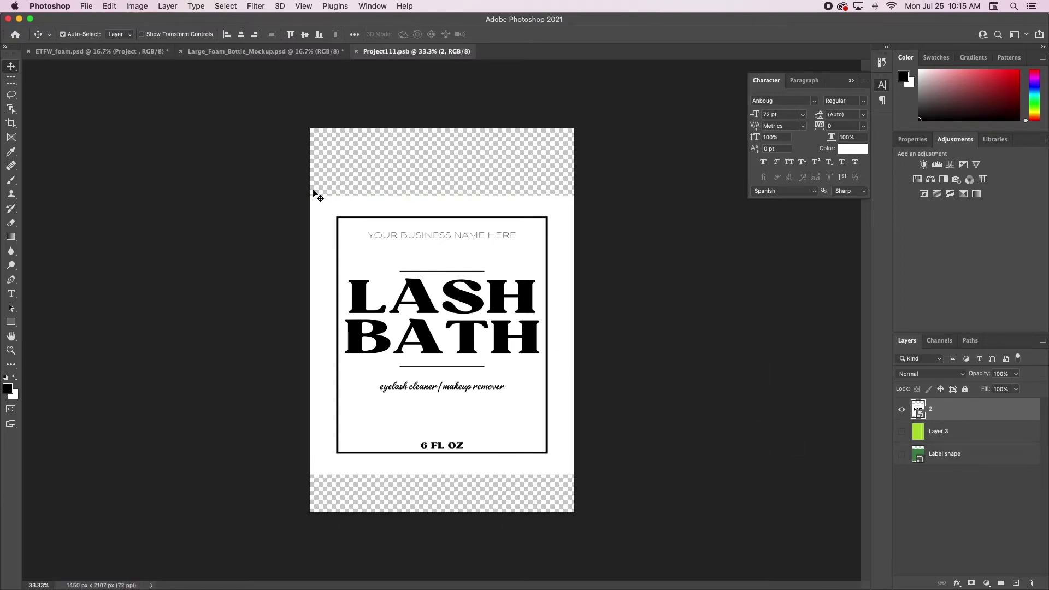
click(285, 53)
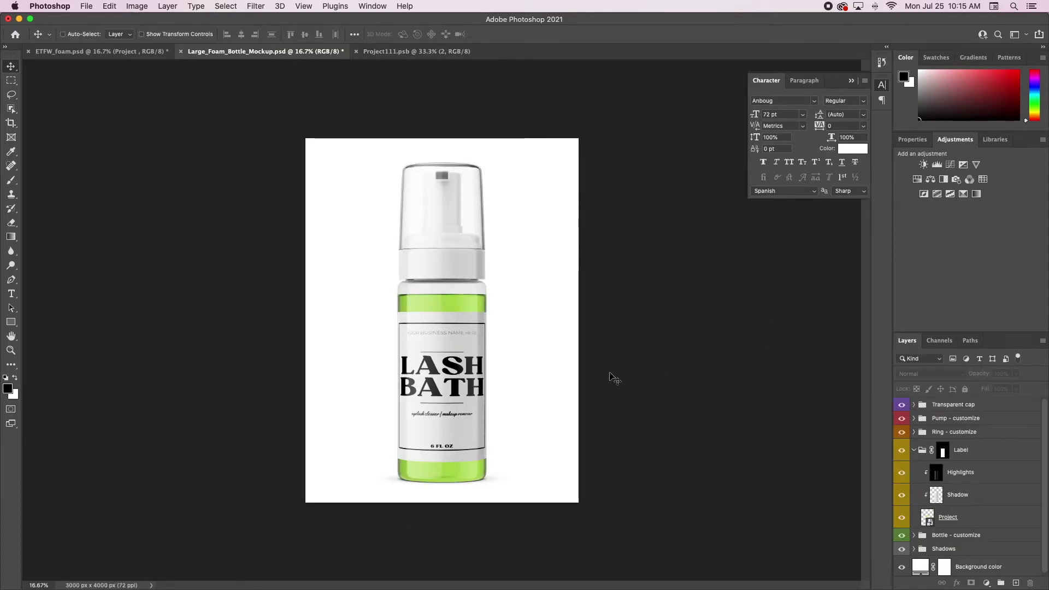
Zoom in, collapse the Label group, and expand Bottle - customize and its Color subgroup
key(super+plus)
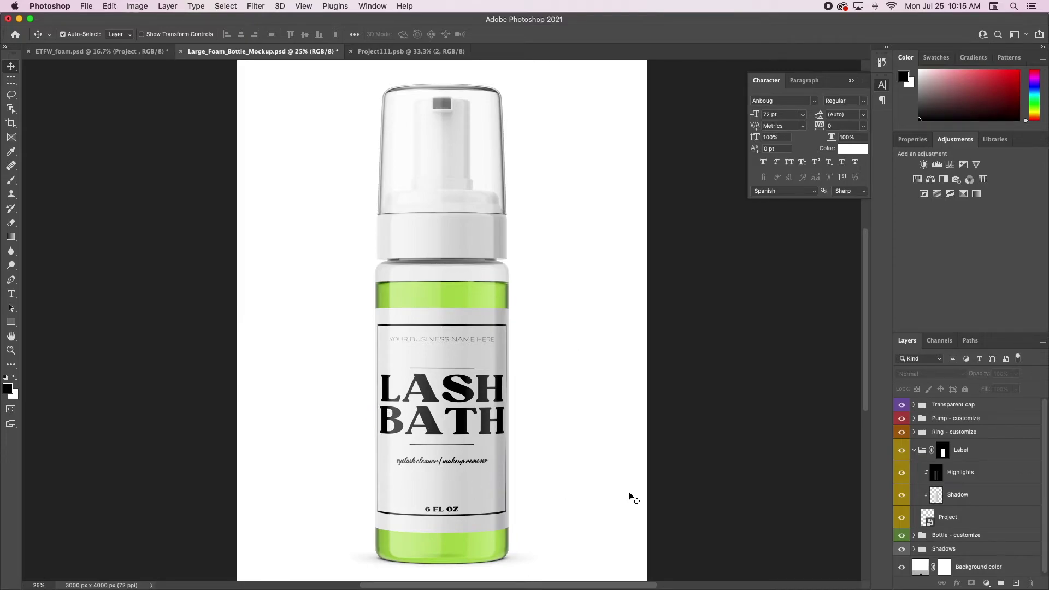
scroll(629, 495, down, 1)
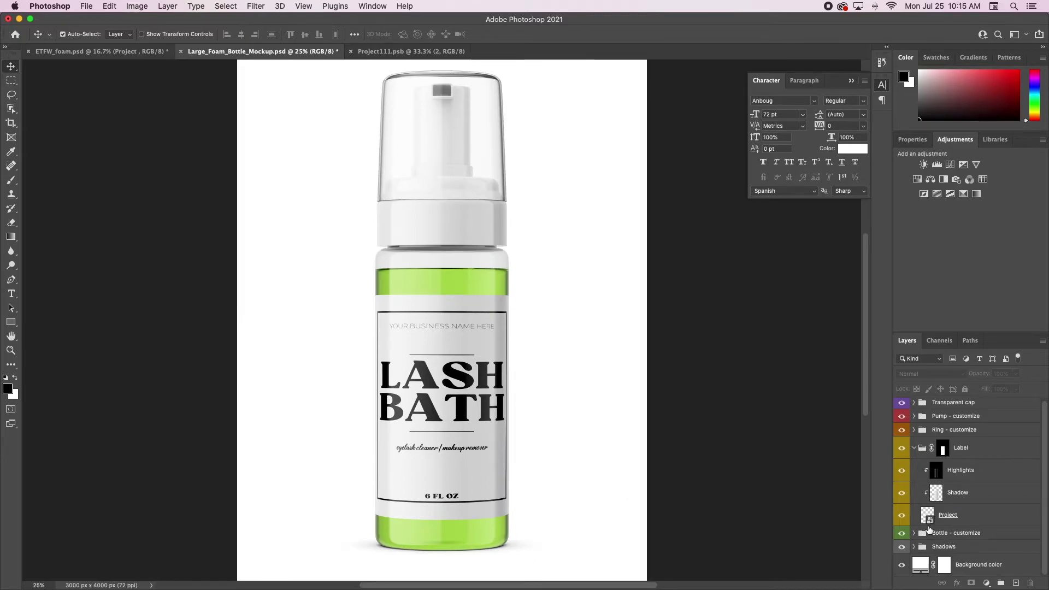
click(912, 450)
click(912, 449)
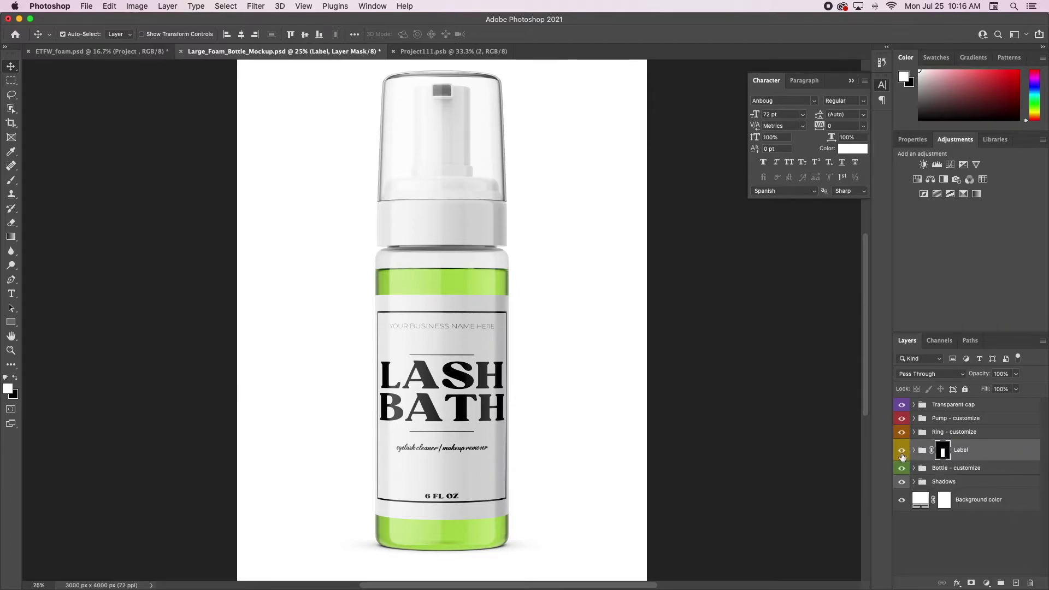
click(913, 468)
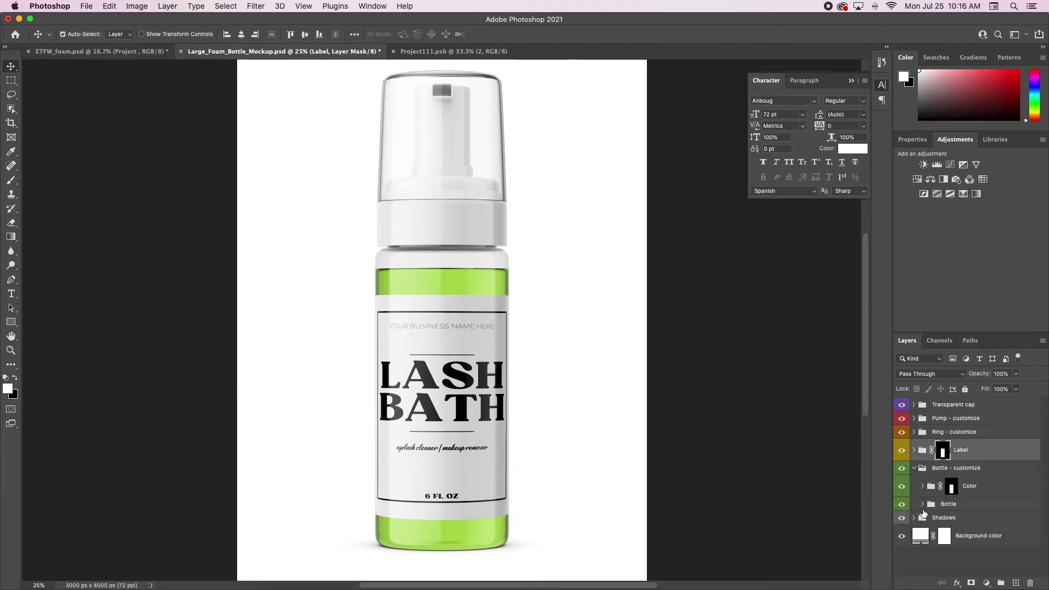
click(922, 486)
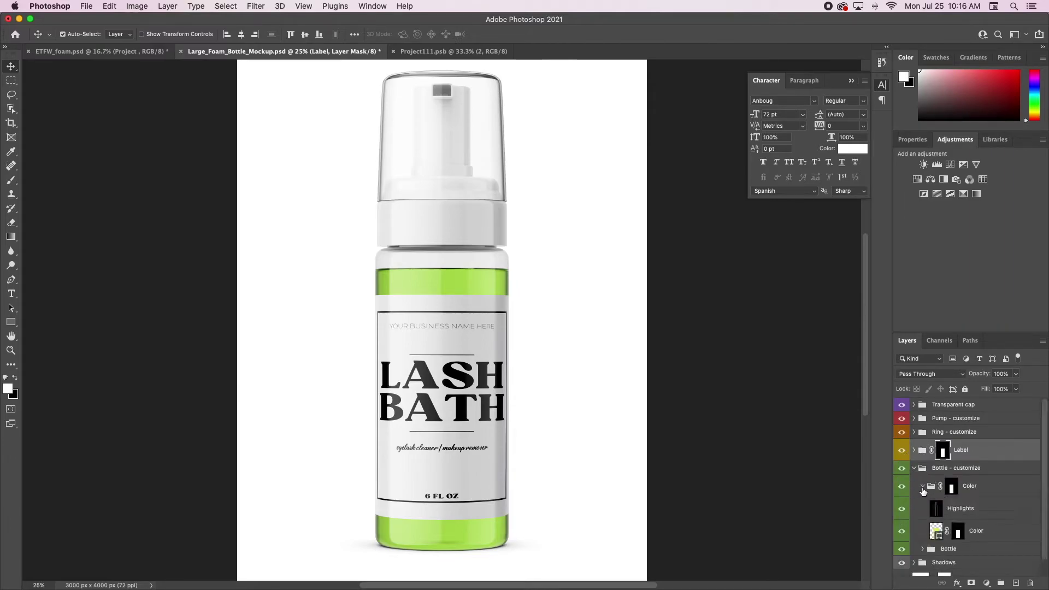
Try a near-white pale green for the bottle's Color fill
double_click(940, 529)
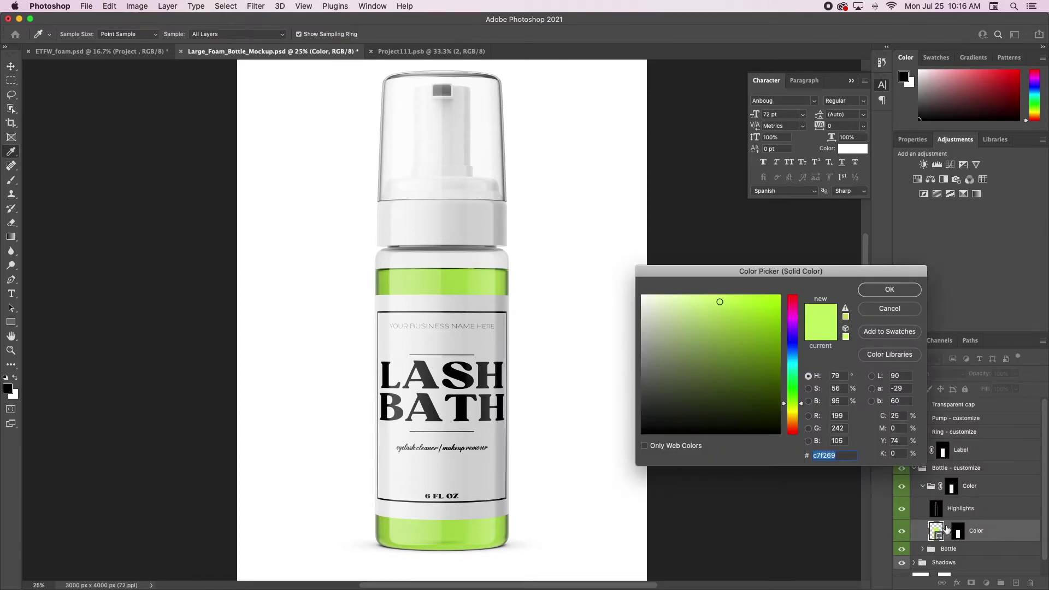
drag(672, 290, 644, 293)
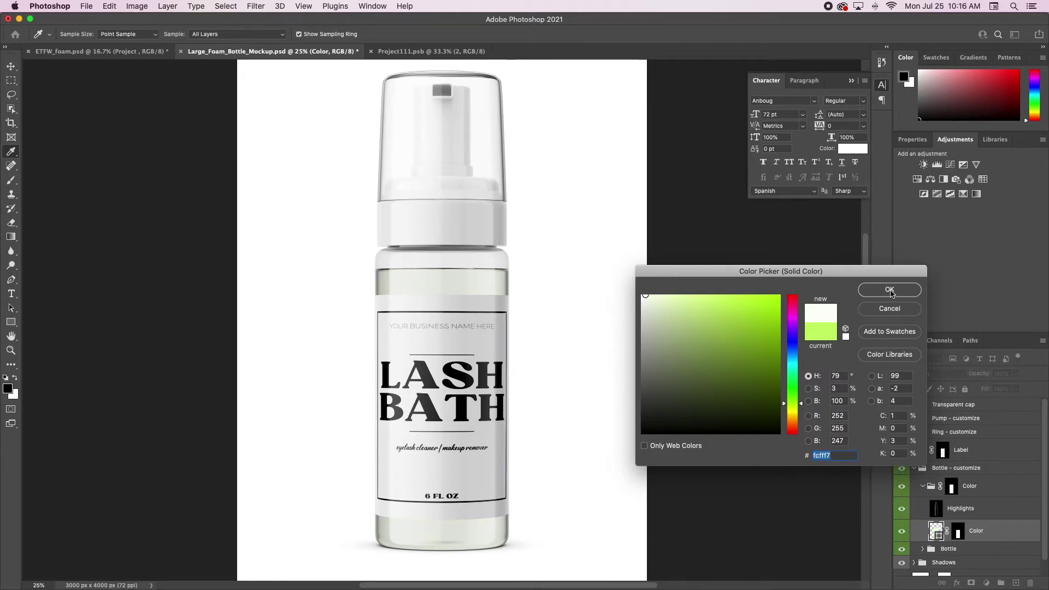
click(889, 290)
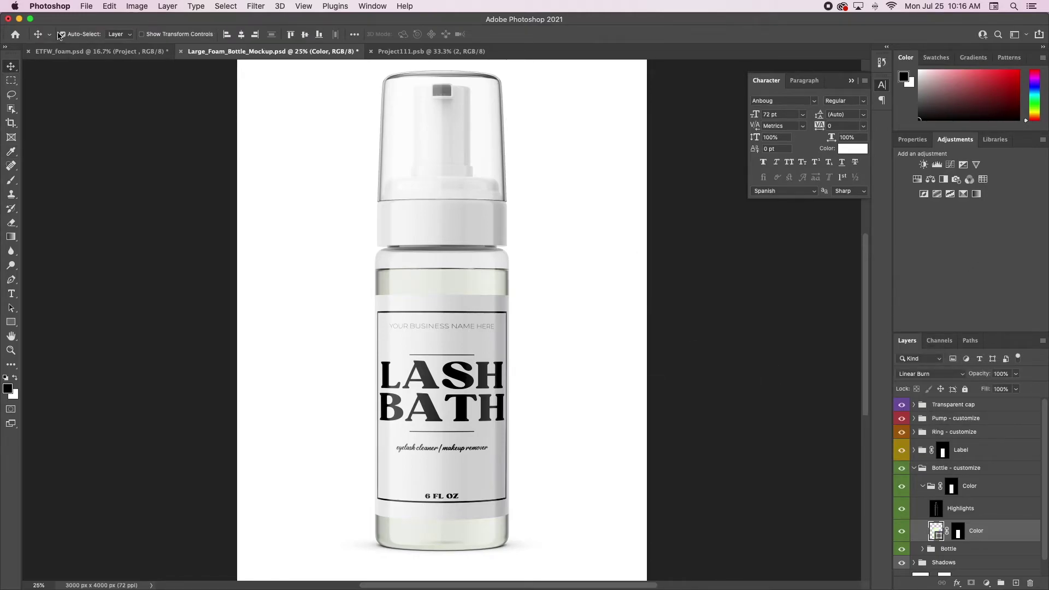
Look up the cream Color fill value fff4e0 in ETFW_foam.psd without changing it
click(79, 52)
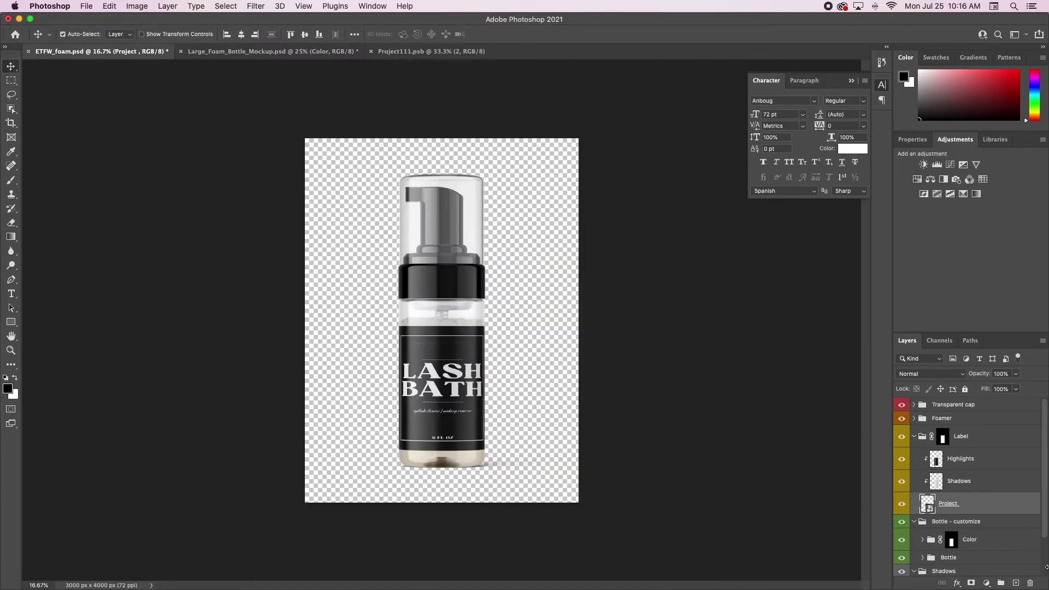
scroll(1000, 548, down, 2)
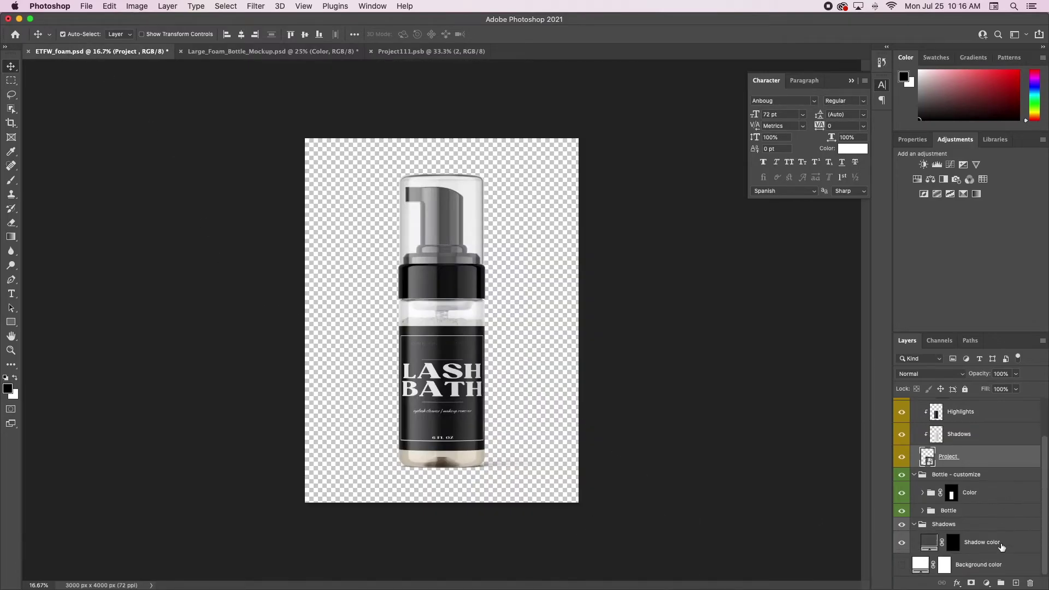
click(930, 493)
click(922, 493)
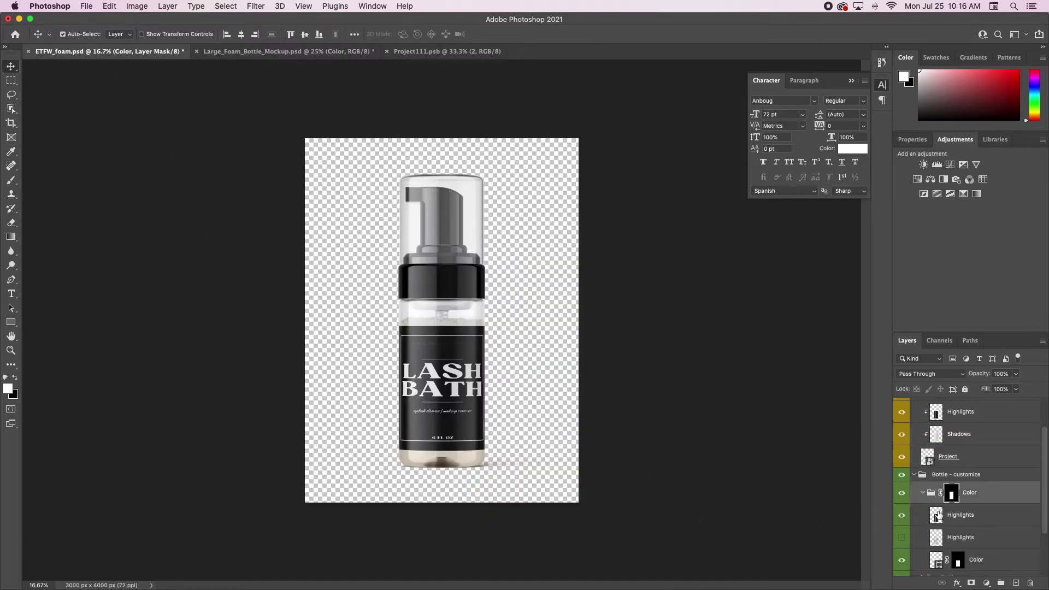
double_click(937, 558)
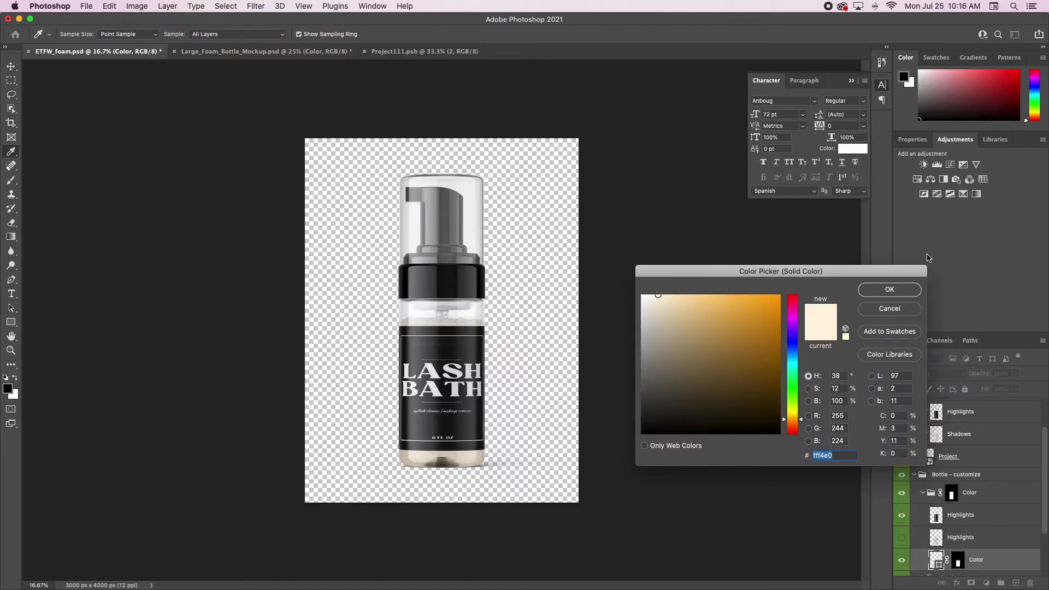
click(901, 293)
click(256, 50)
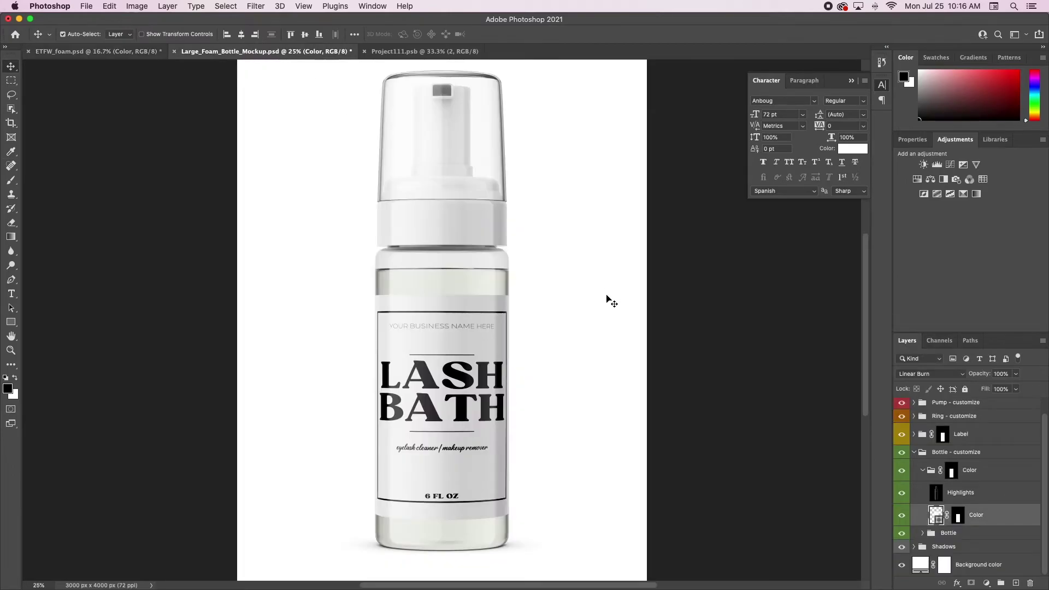
Set the mockup bottle's Color fill to fff4e0 and hide the white background color layer
double_click(936, 515)
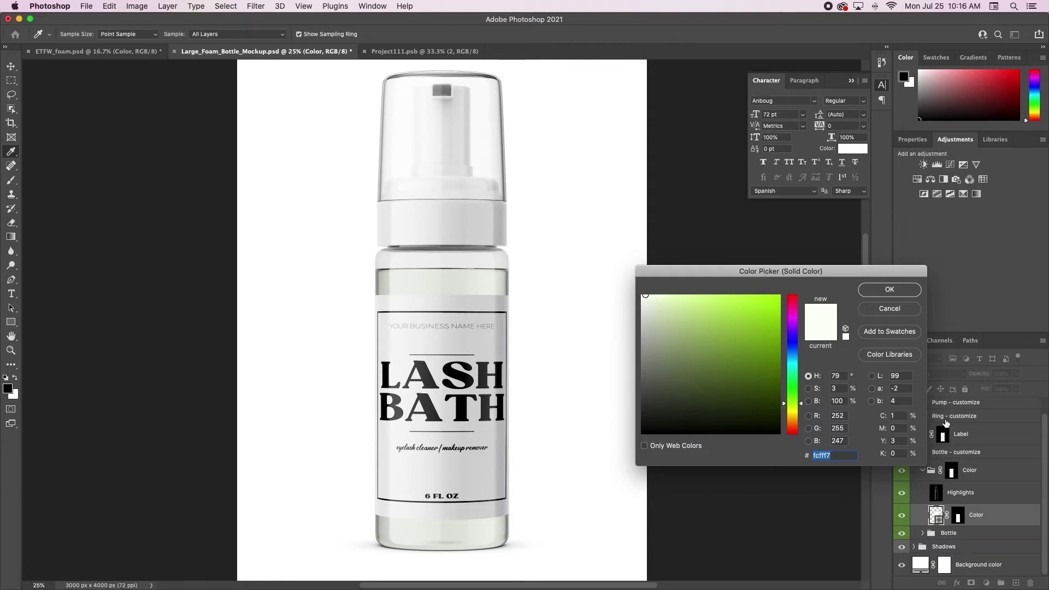
text(fff4e0)
click(915, 290)
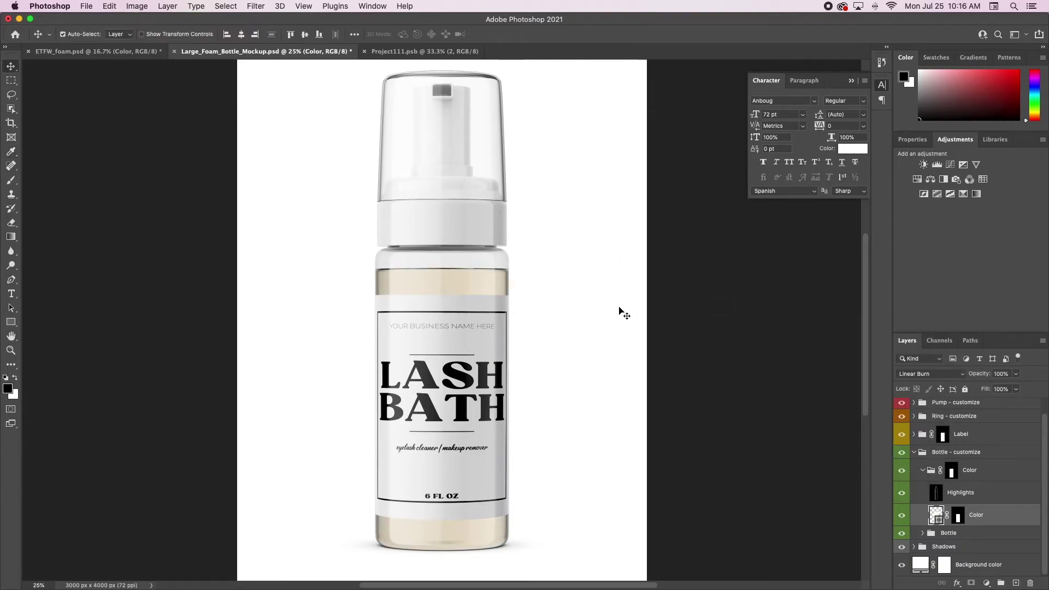
key(super+minus)
key(super+plus)
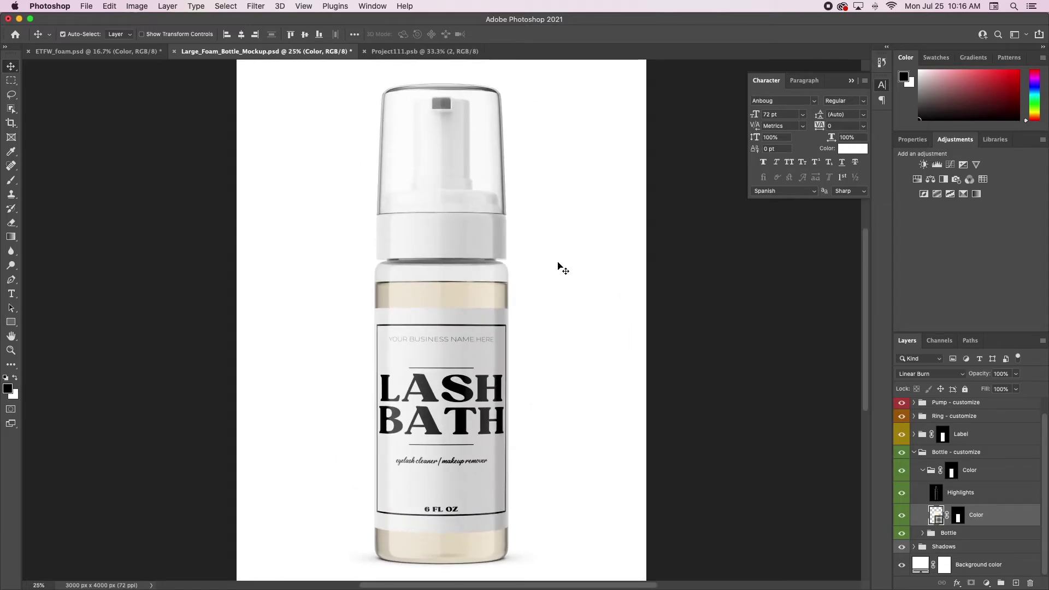
click(902, 565)
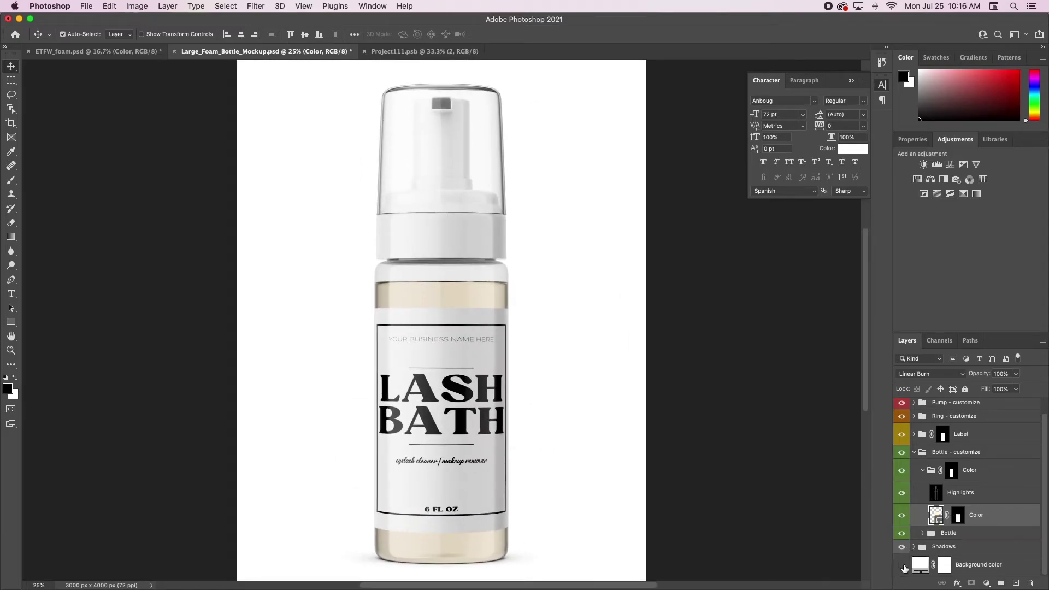